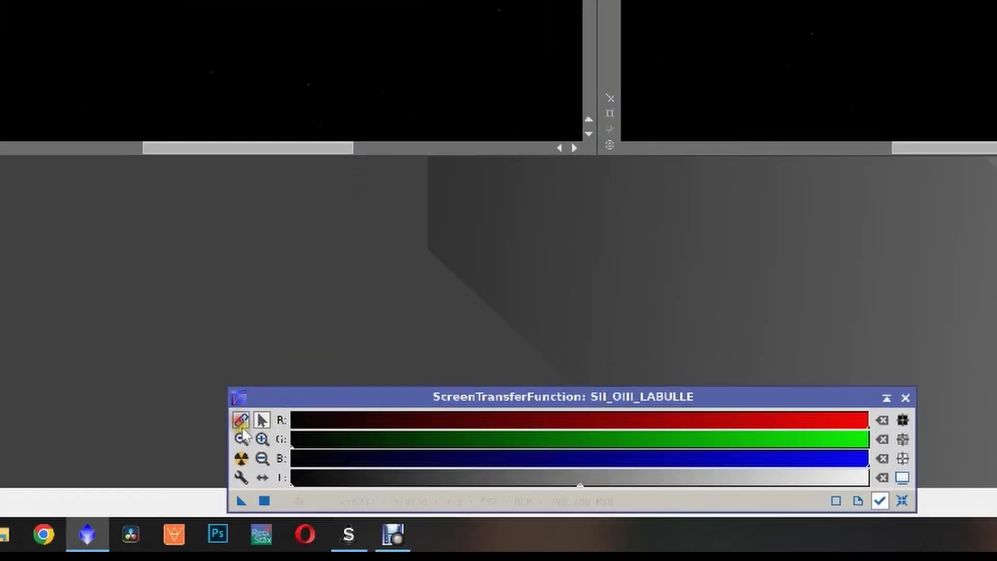
Auto-stretch the display of the Ha_OIII image with the RGB channels unlinked
click(242, 421)
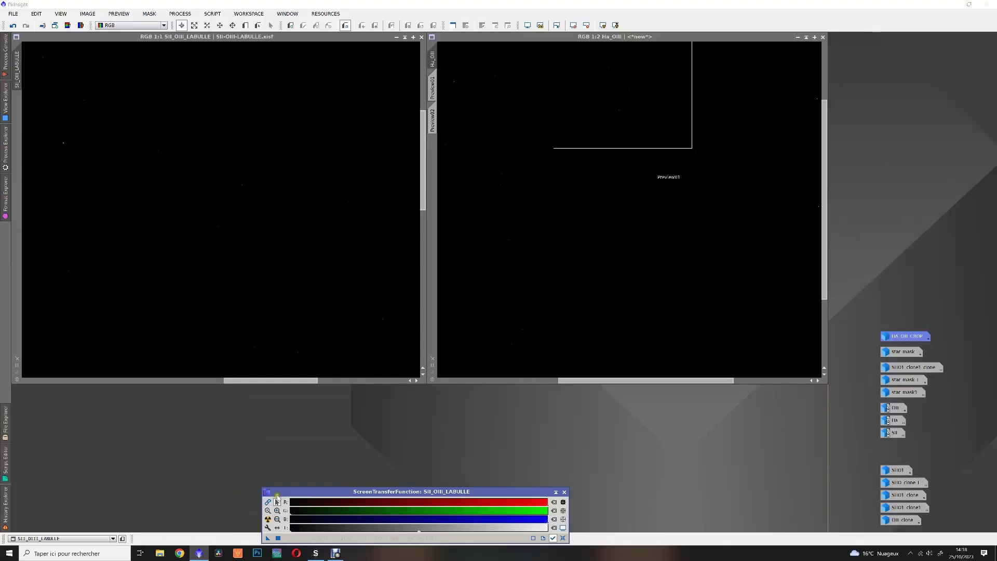
click(481, 285)
click(271, 501)
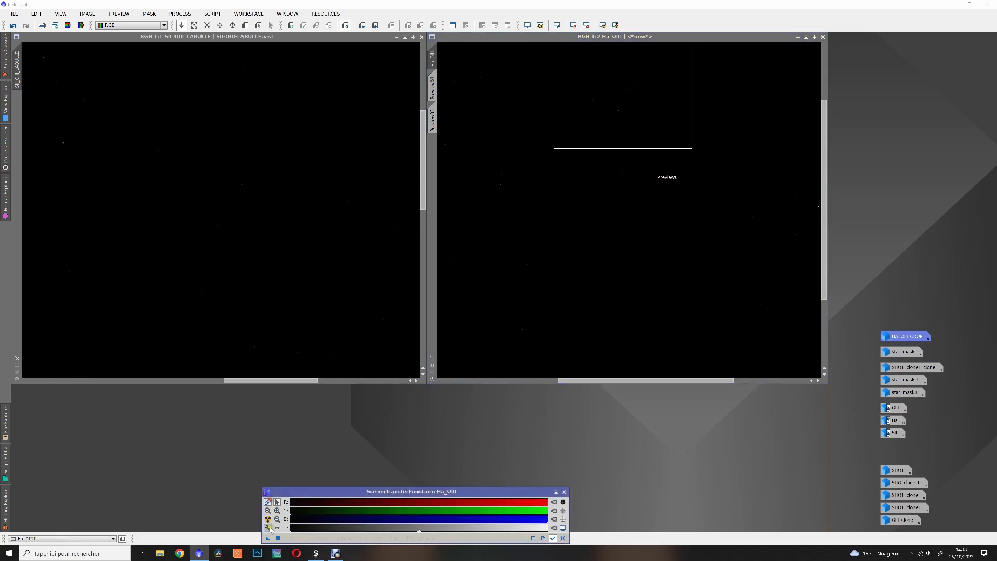
click(268, 519)
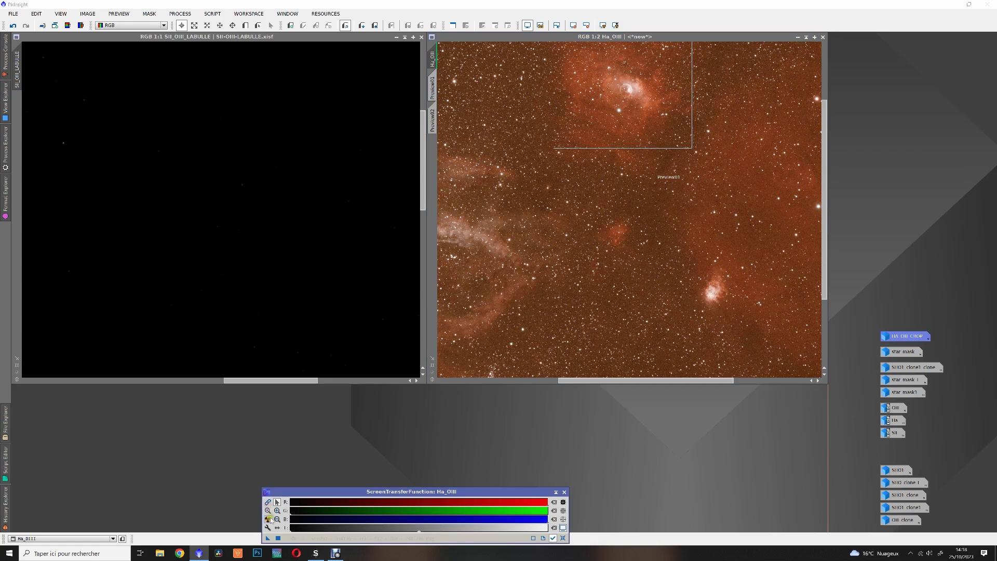
click(267, 502)
Look over the nebulae across the stretched Ha_OIII image
drag(529, 162, 586, 207)
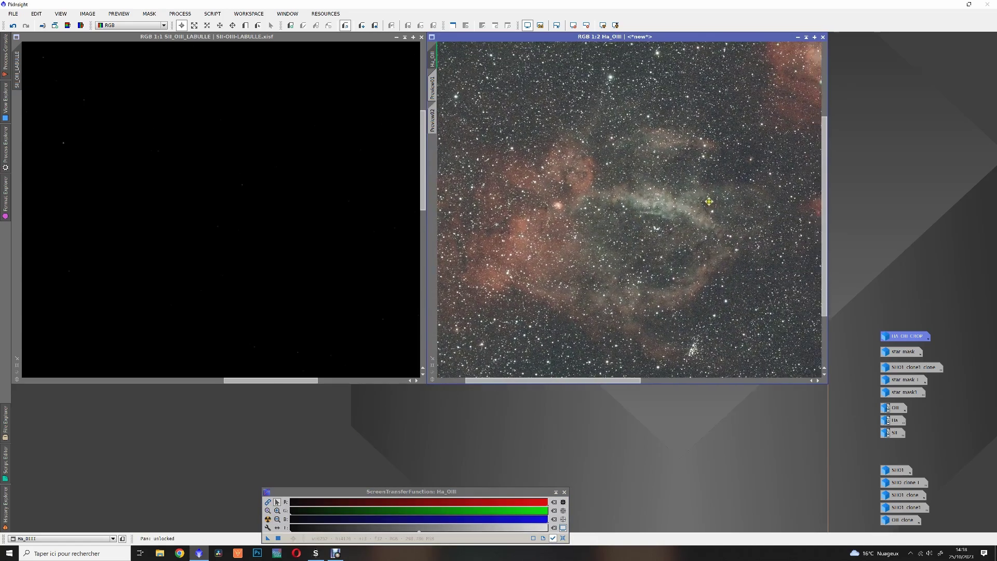
drag(716, 156, 672, 241)
drag(727, 215, 658, 254)
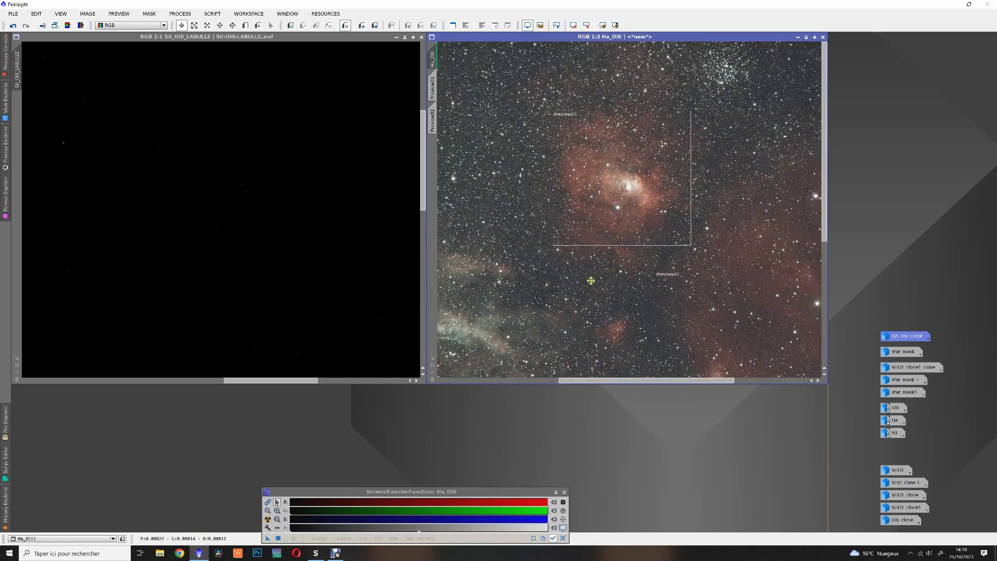
drag(591, 280, 633, 262)
scroll(660, 195, down, 2)
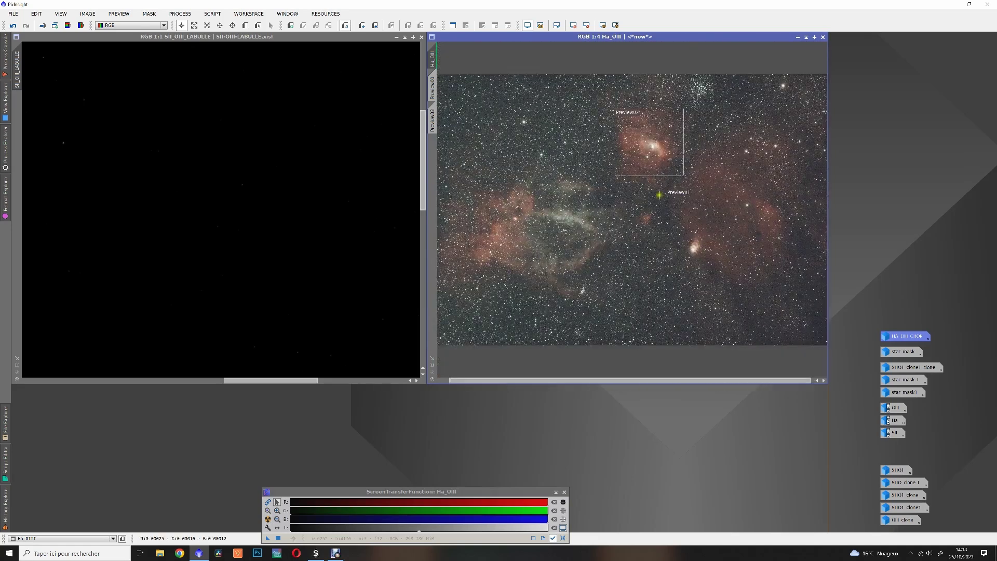
Maximize the Ha_OIII image, examine its nebulae and star field up close, and restore the window
double_click(767, 37)
scroll(606, 214, up, 3)
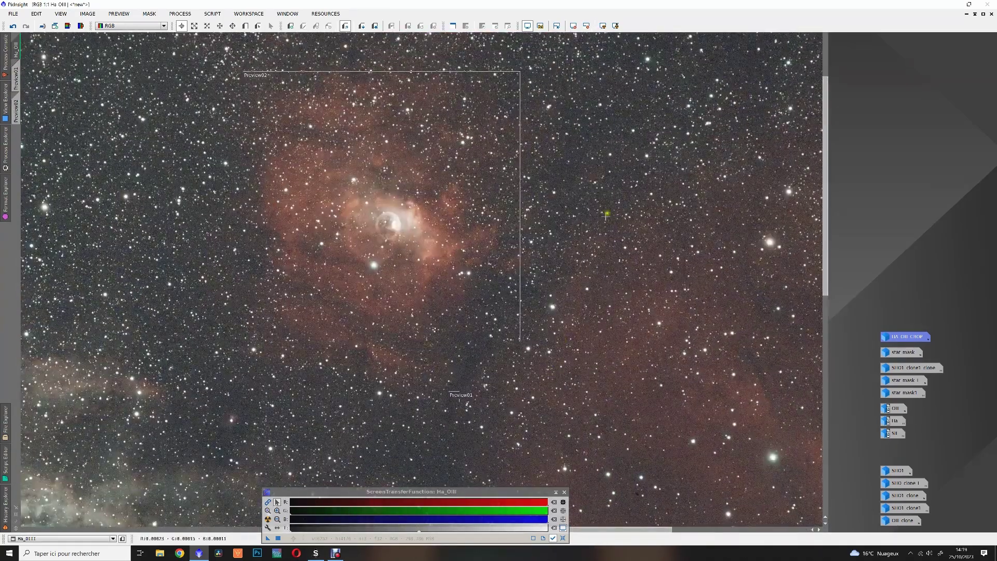
drag(606, 214, 625, 274)
scroll(428, 307, down, 5)
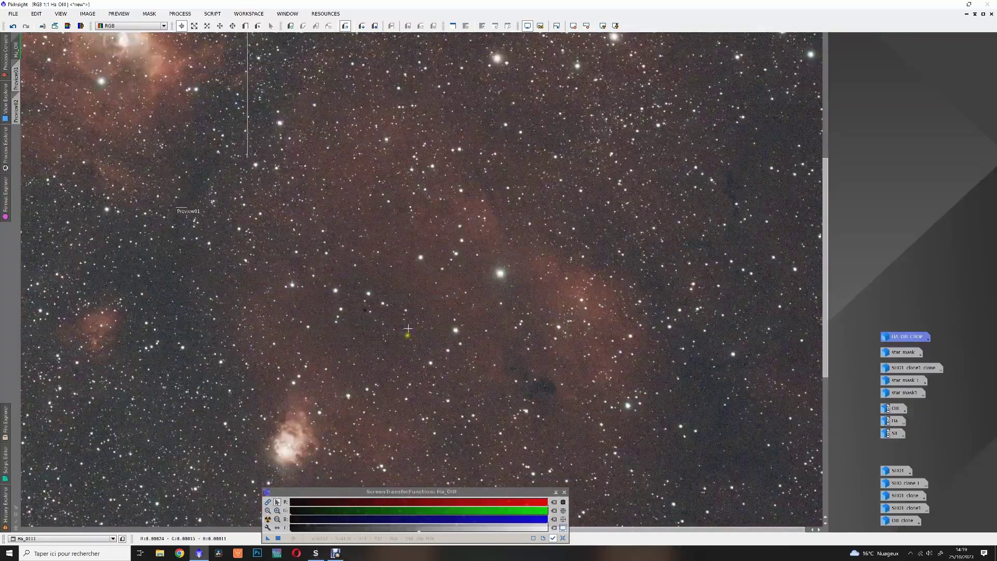
scroll(410, 367, down, 5)
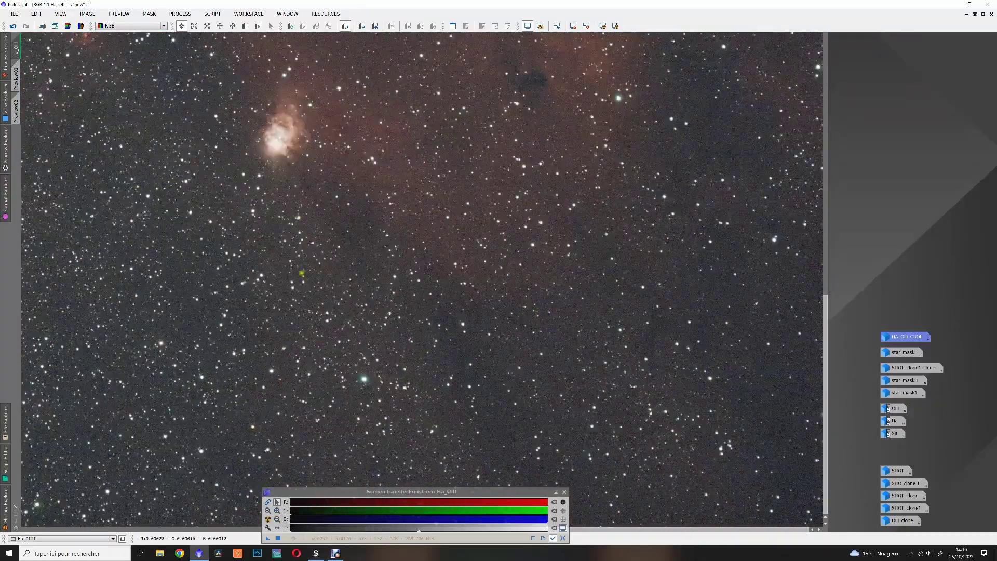
drag(198, 254, 507, 235)
drag(301, 258, 459, 264)
drag(169, 265, 400, 262)
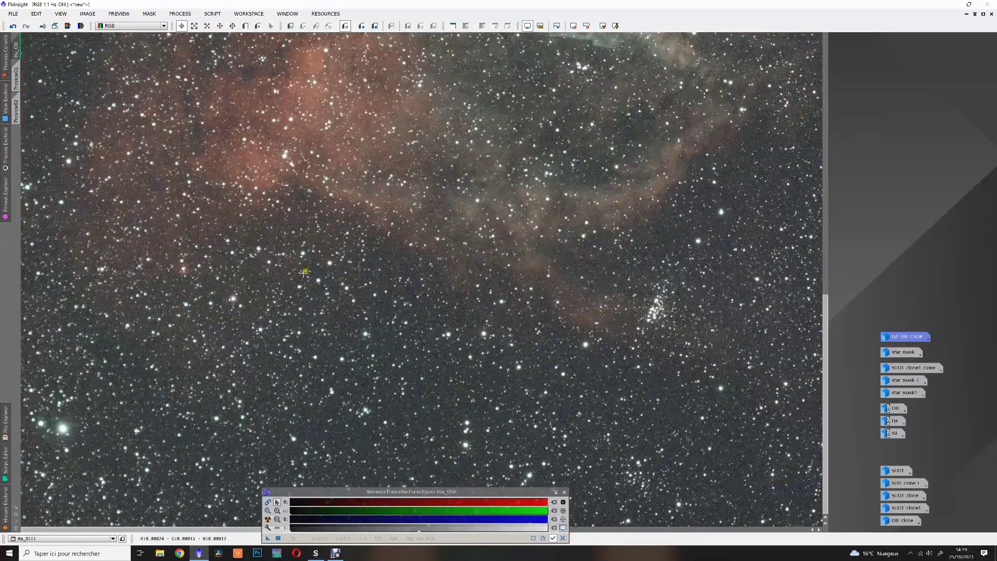
scroll(363, 291, up, 3)
drag(635, 193, 551, 277)
scroll(540, 260, down, 1)
drag(572, 207, 546, 253)
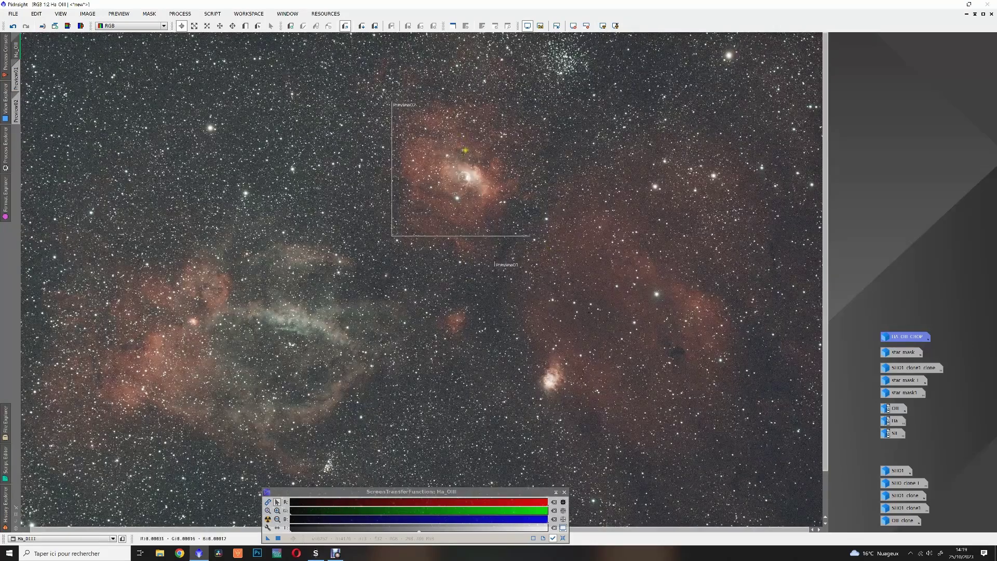
scroll(465, 160, up, 1)
scroll(507, 183, up, 1)
scroll(481, 216, down, 1)
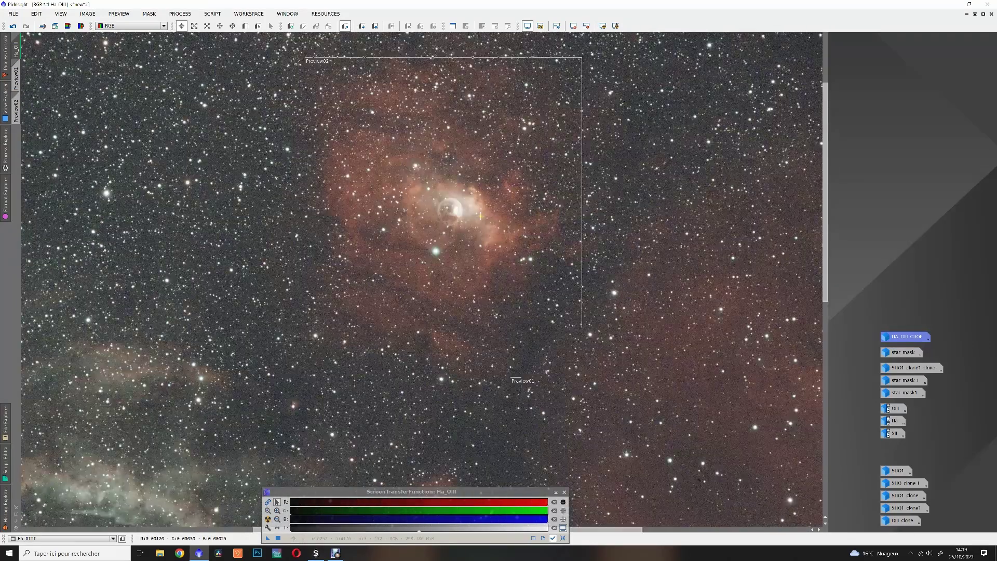
click(983, 14)
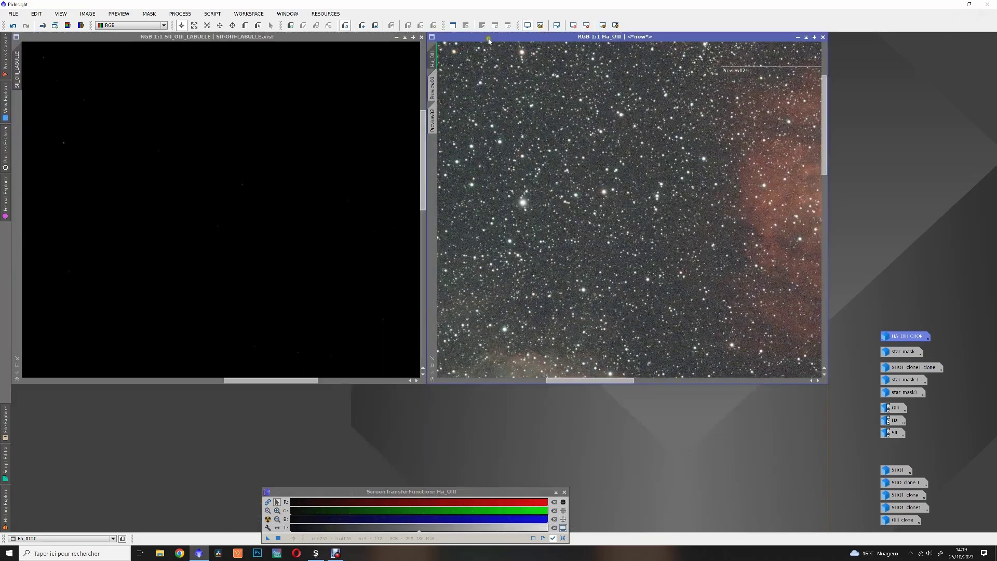
Auto-stretch the SII_OIII_LABULLE image with unlinked channels and compare its Bubble Nebula with the one in Ha_OIII
click(405, 243)
click(268, 519)
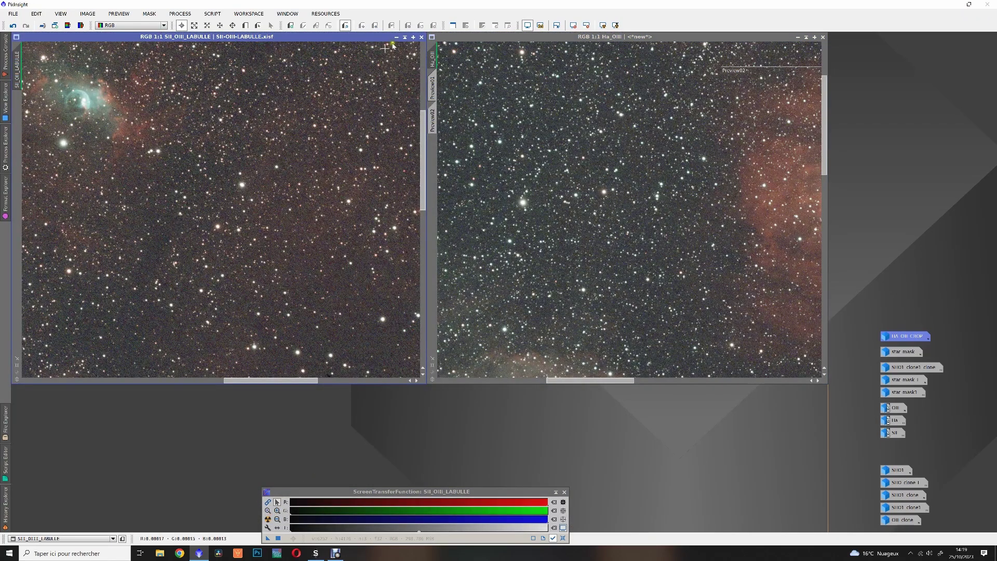
drag(700, 164, 522, 110)
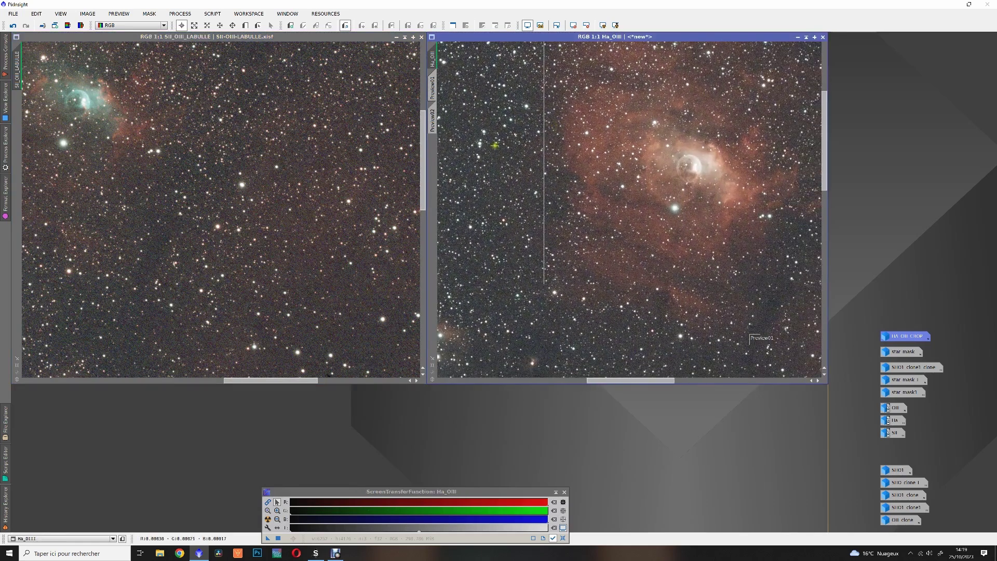
drag(226, 170, 371, 259)
drag(716, 199, 692, 223)
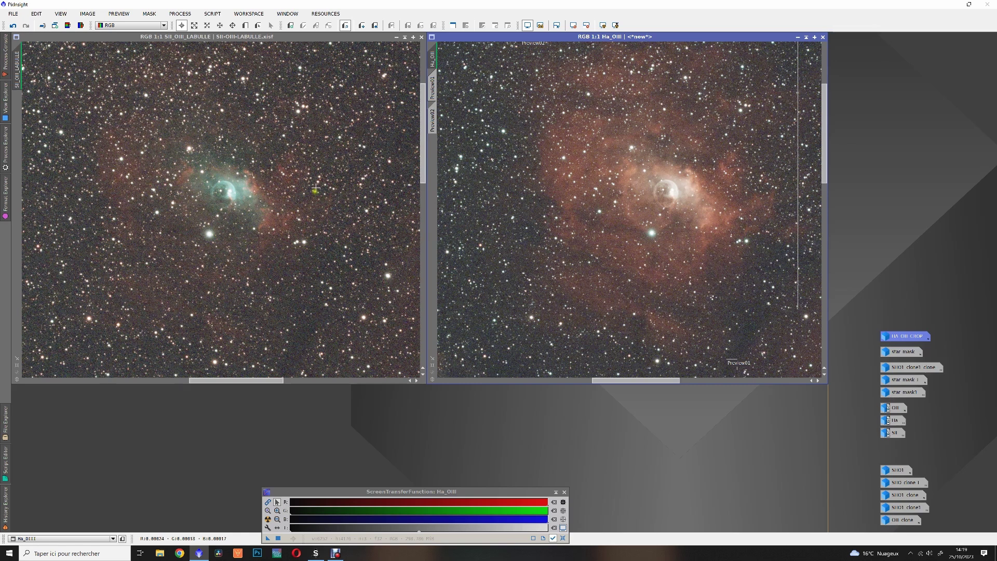
Split SII_OIII_LABULLE into separate RGB channel images and auto-stretch the blue channel
click(82, 37)
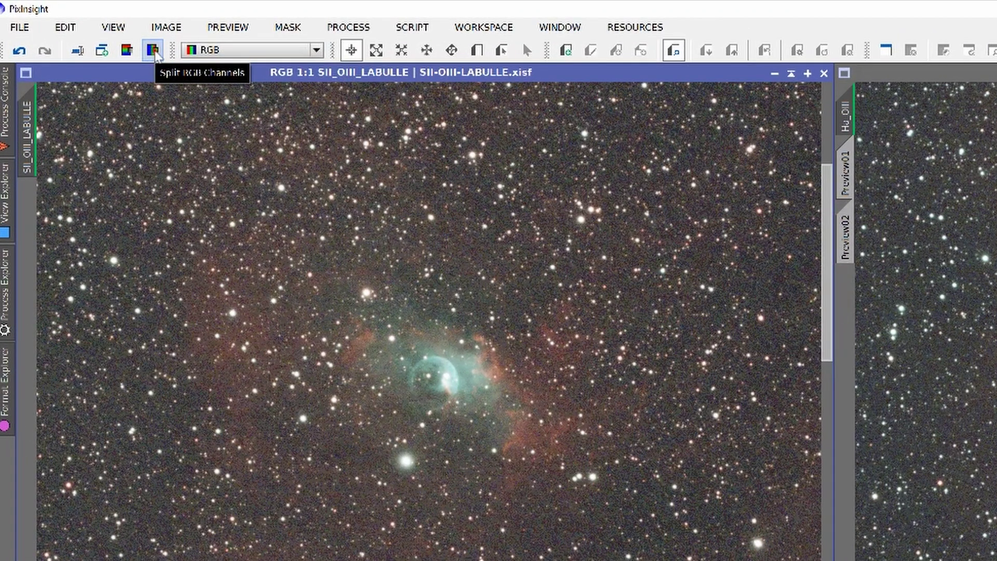
click(188, 104)
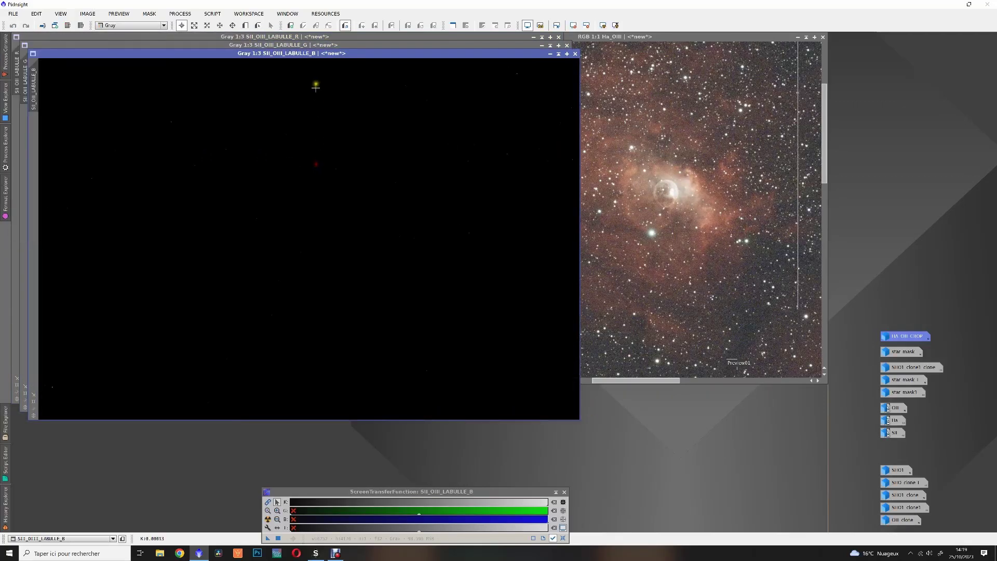
drag(307, 54, 364, 84)
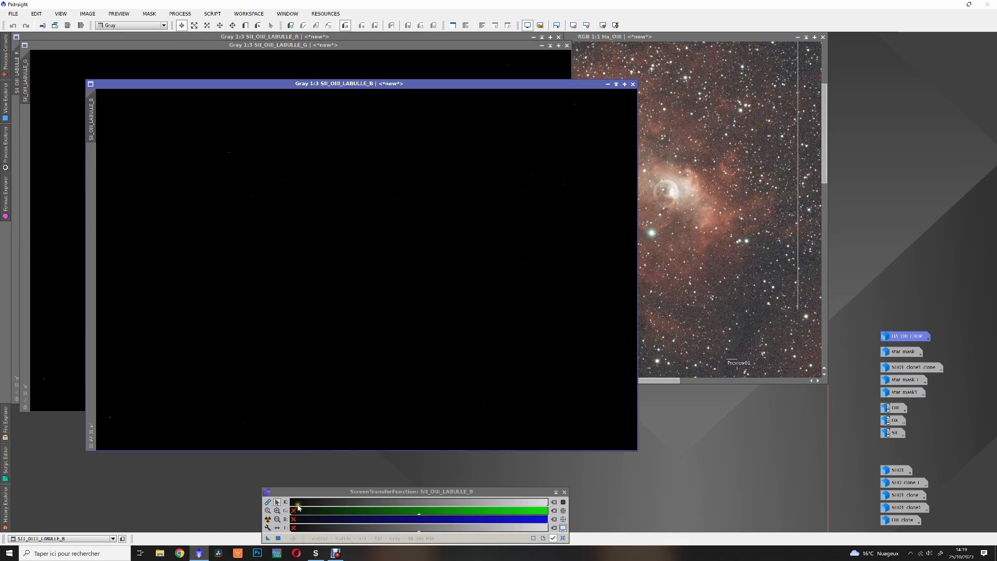
click(269, 520)
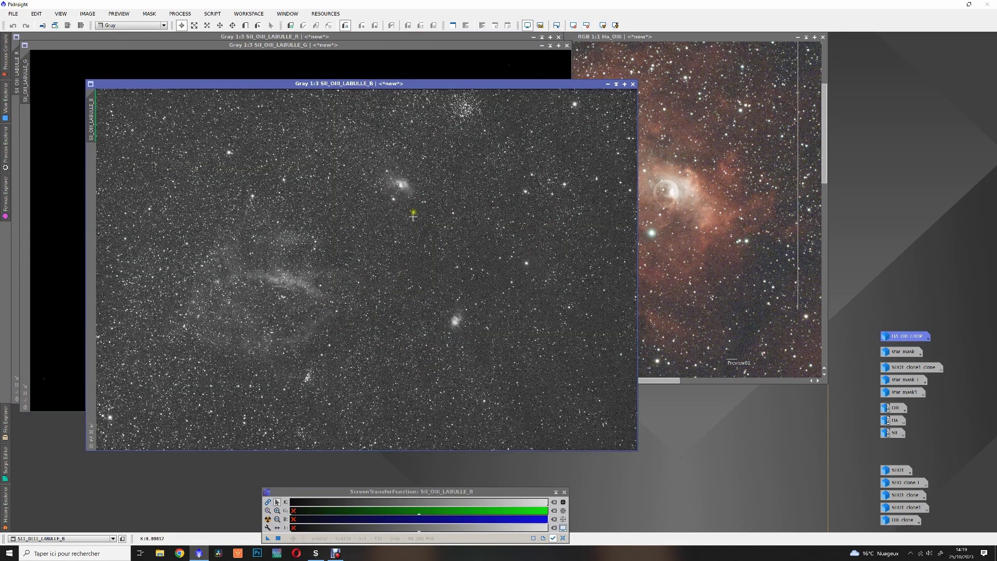
Auto-stretch the extracted green and red channel images of SII_OIII_LABULLE
click(333, 59)
click(603, 25)
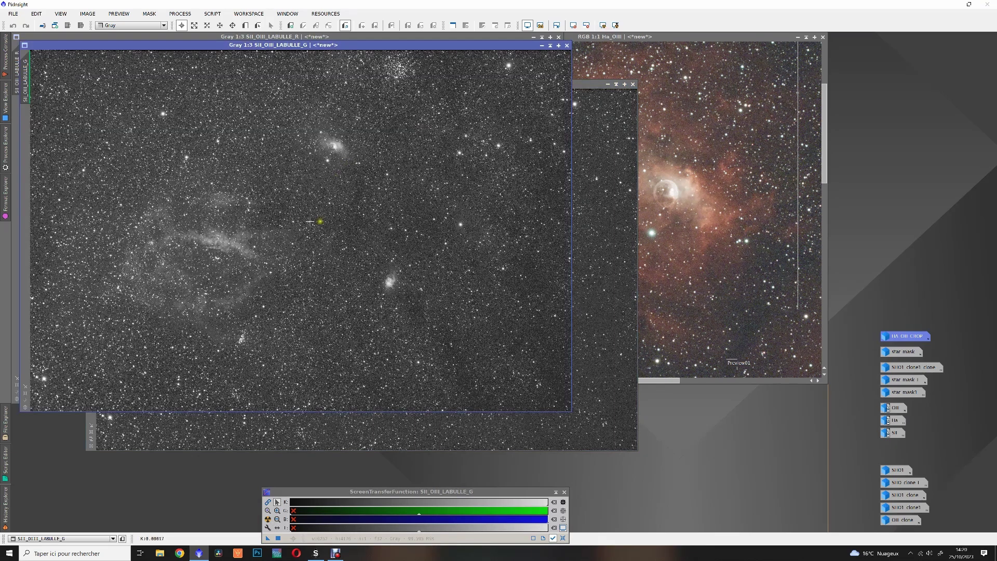
click(350, 38)
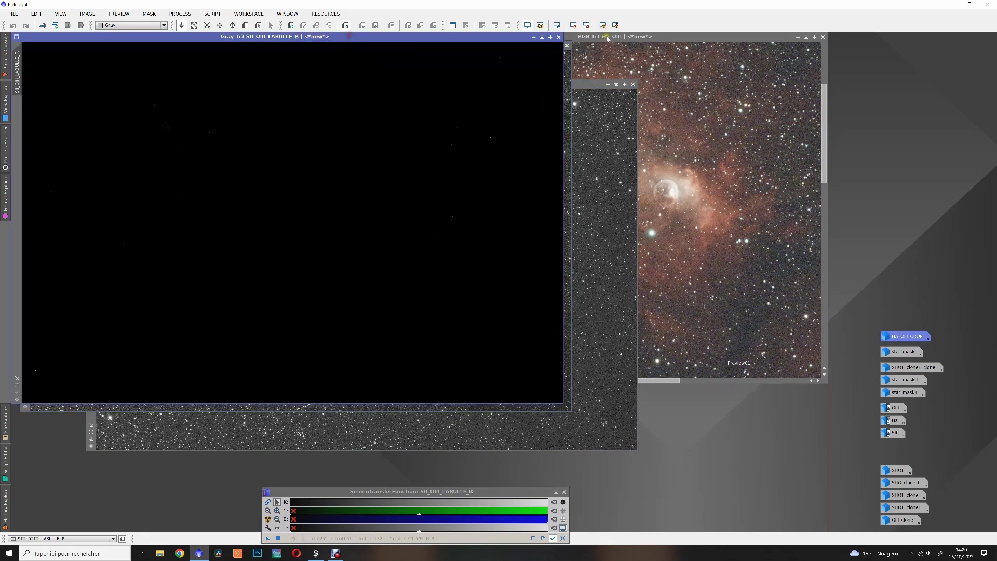
click(602, 25)
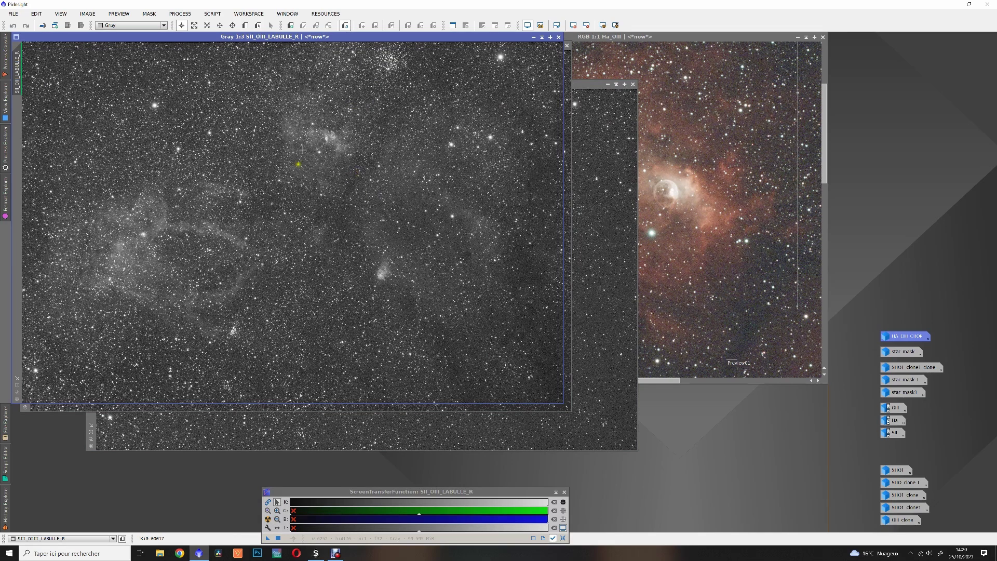
Save the red channel image in the La Bulle folder as an XISF file named SII, accepting the default format options
click(13, 13)
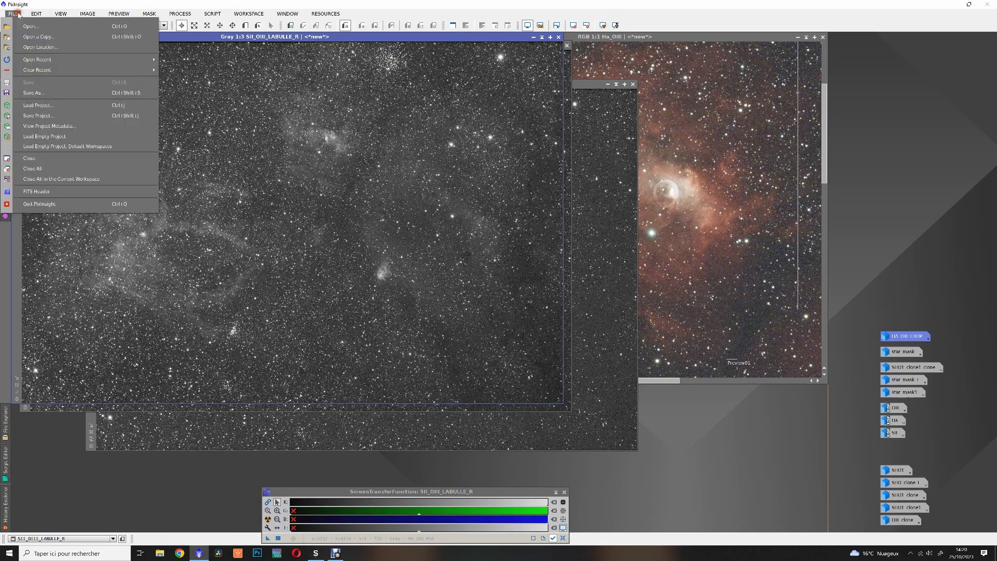
click(41, 94)
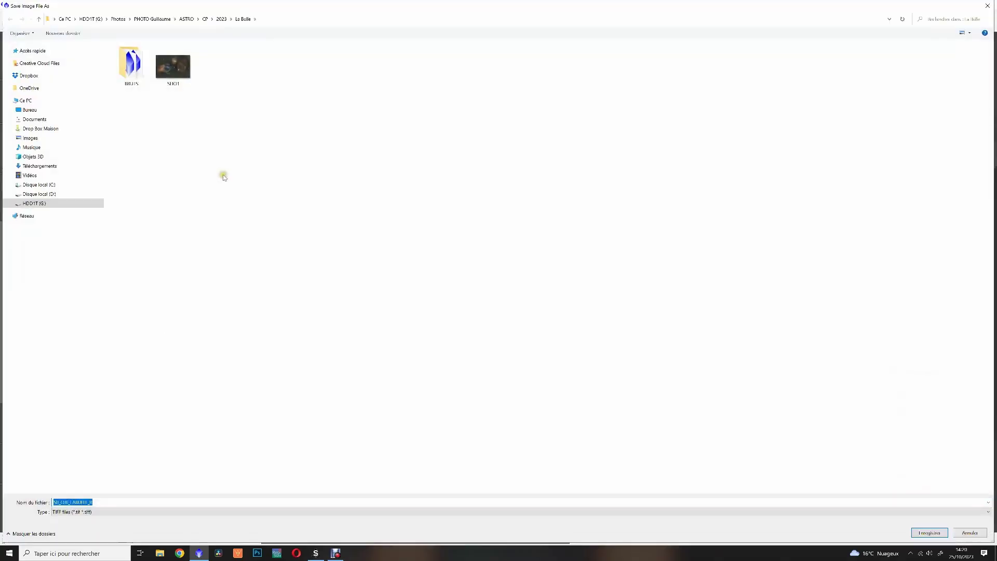
click(93, 512)
click(93, 512)
click(93, 512)
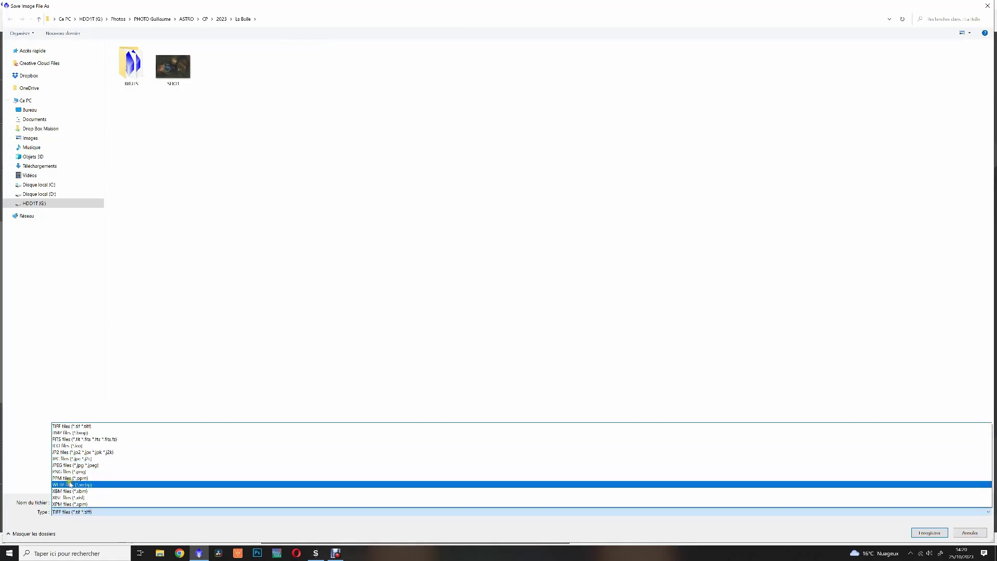
click(73, 497)
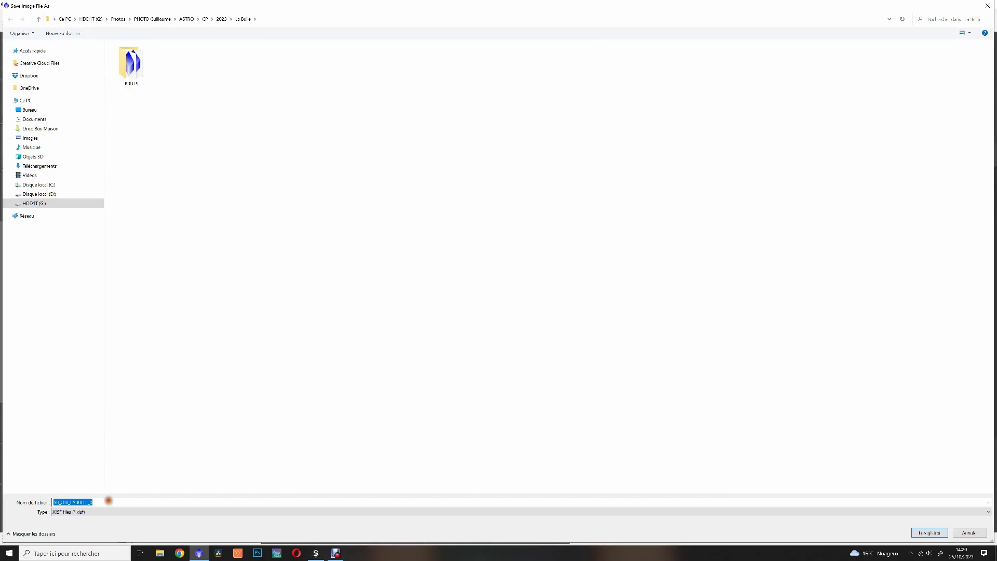
text(SII)
key(Return)
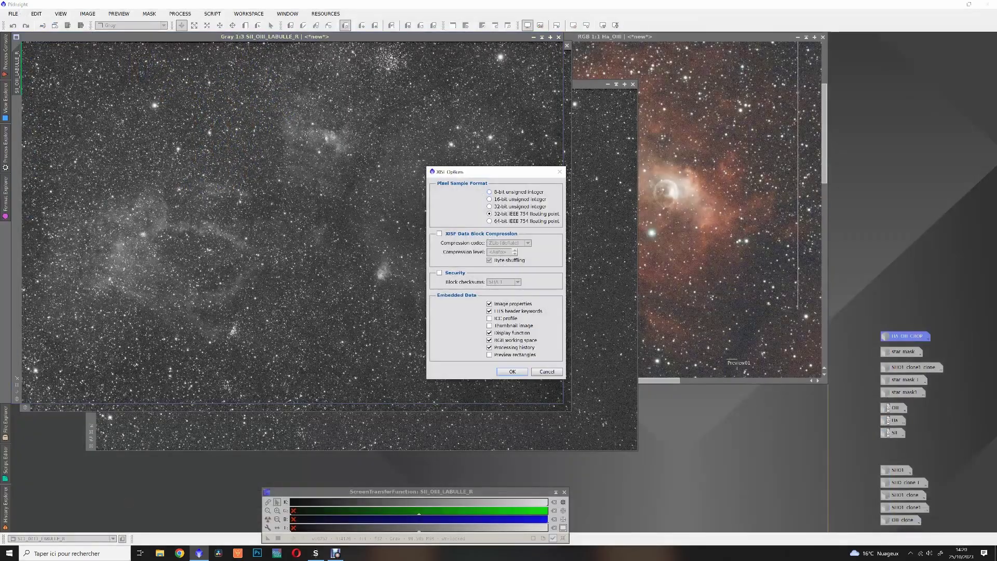
click(513, 373)
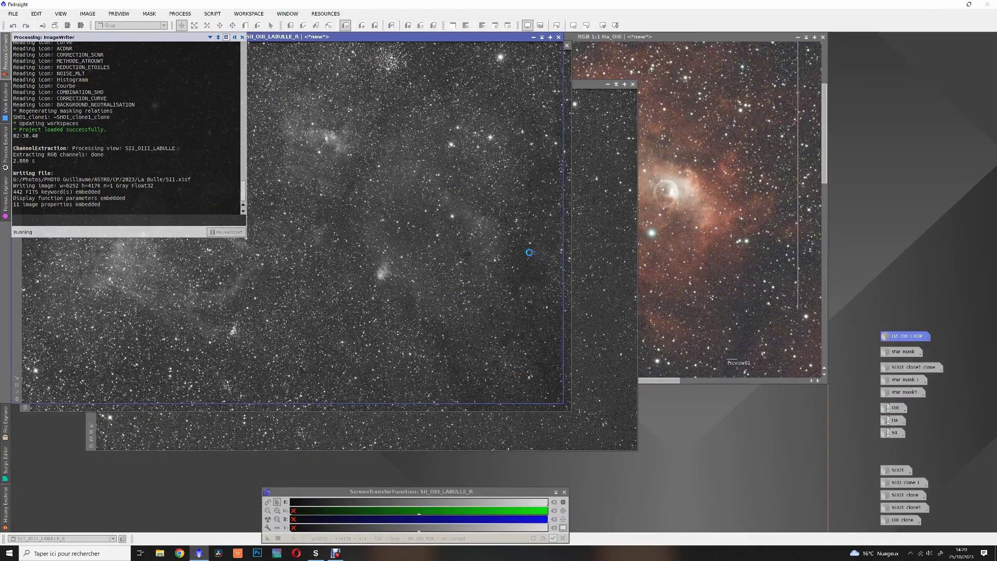
Save the green channel image of SII_OIII_LABULLE as an XISF file named OIII-1 with the default format options, and close it
click(566, 232)
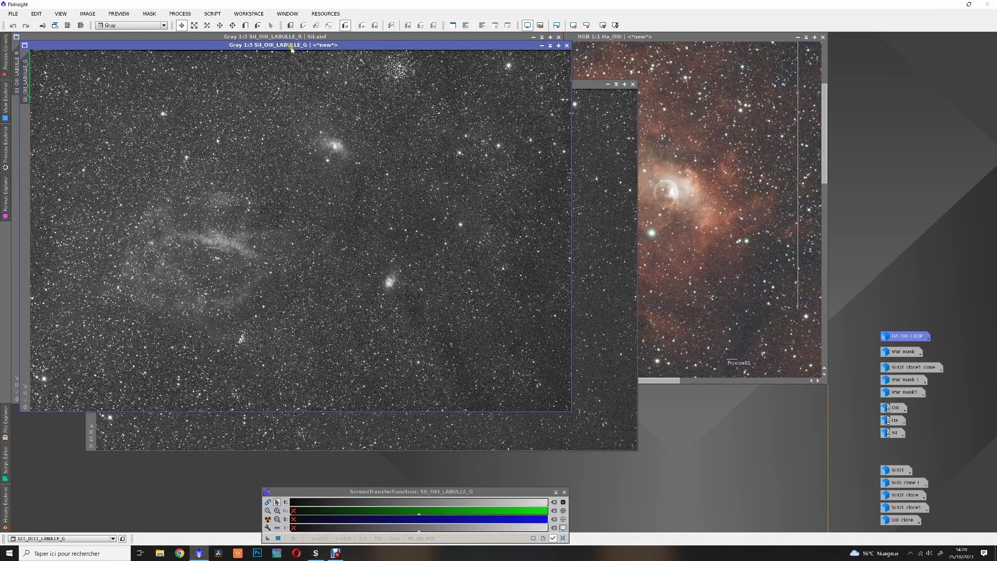
drag(291, 49, 302, 61)
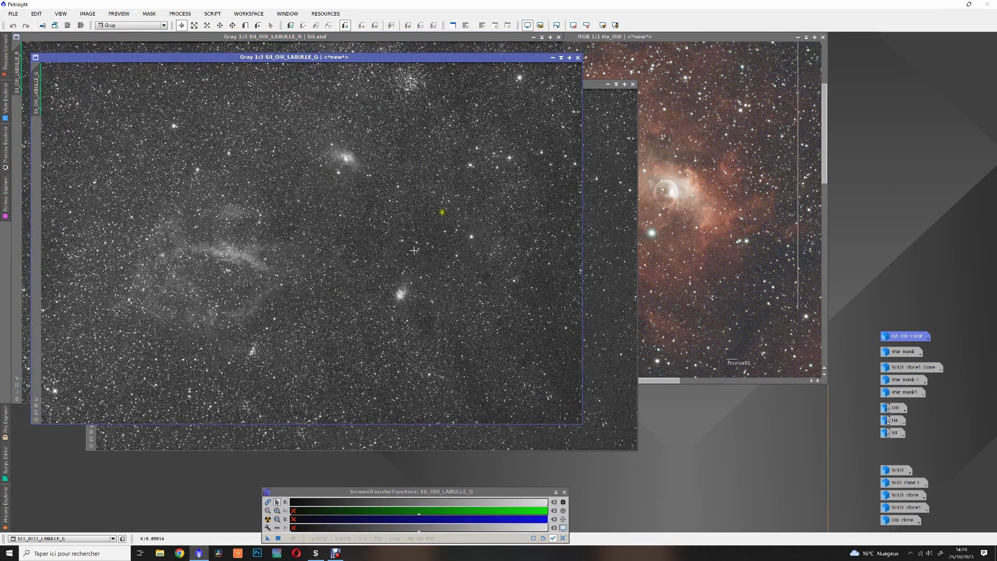
click(13, 13)
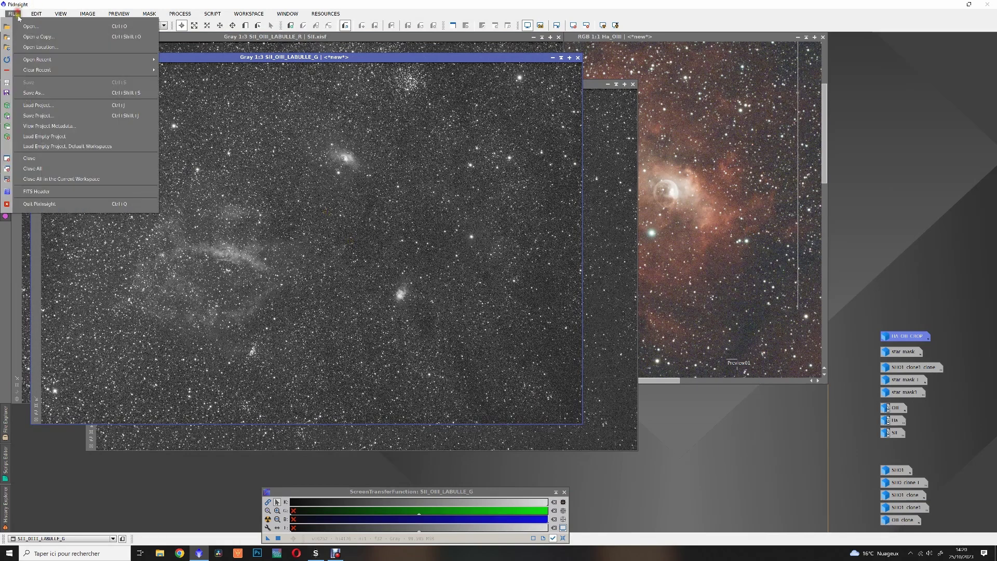
click(32, 93)
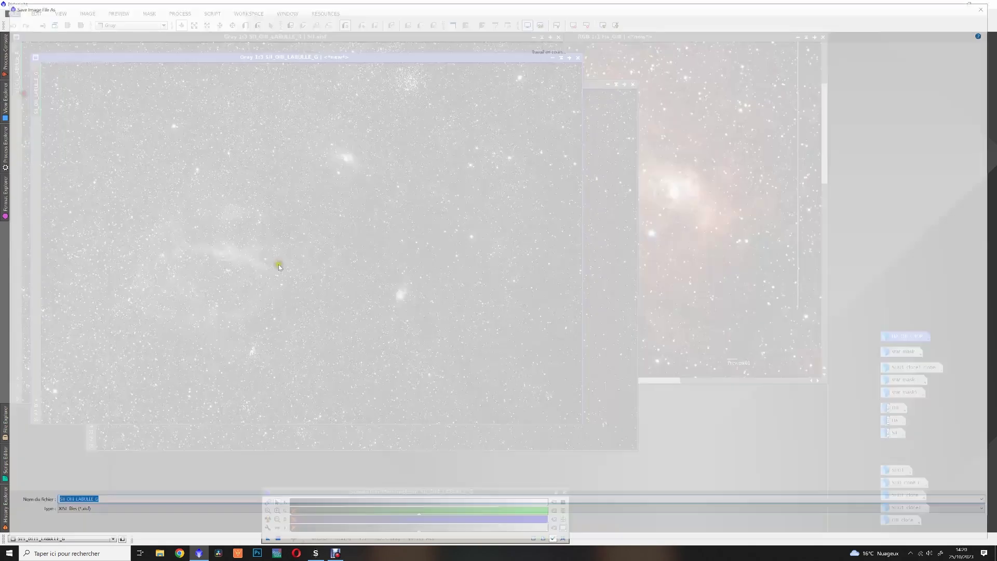
click(98, 503)
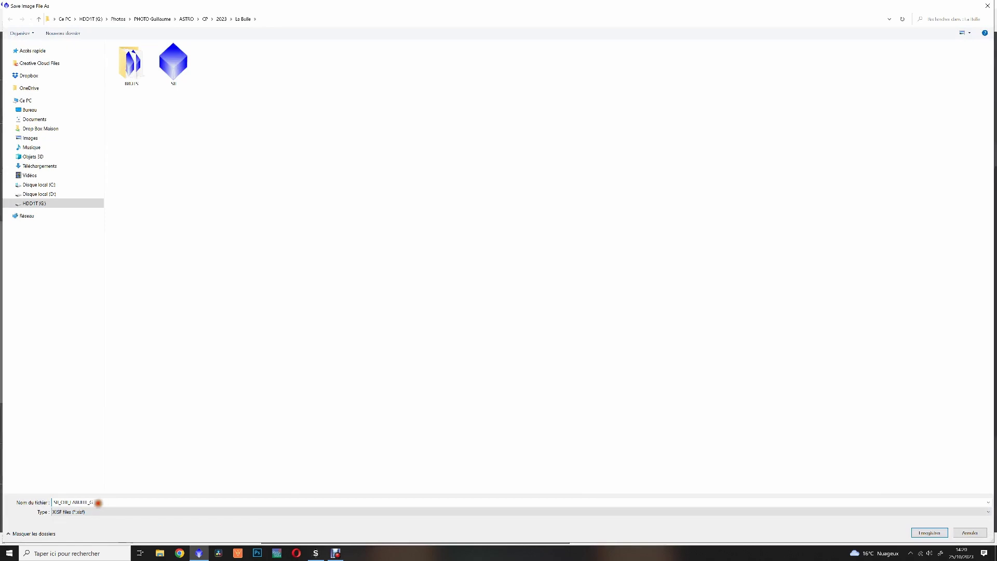
drag(98, 503, 38, 513)
text(OIII)
click(929, 533)
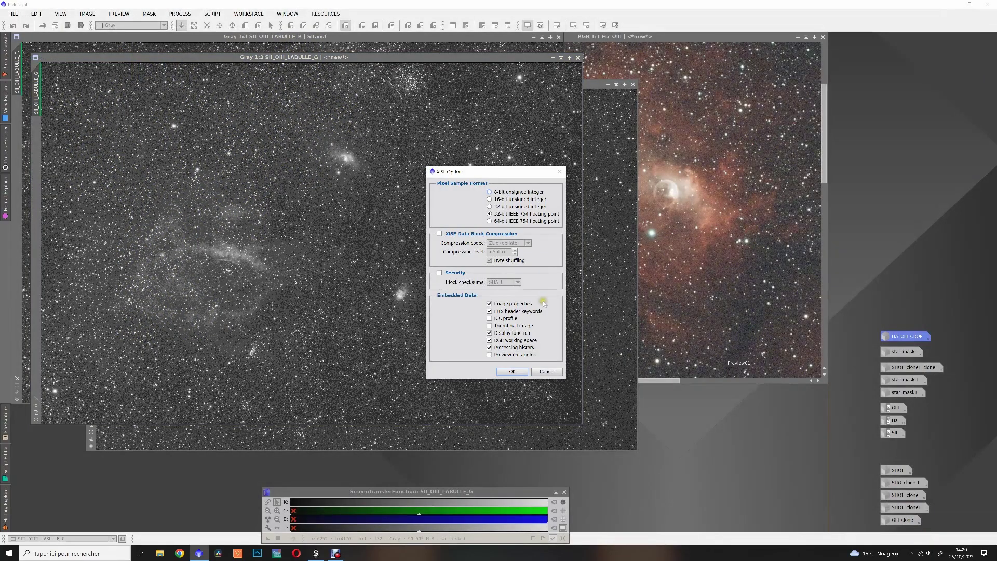
click(504, 370)
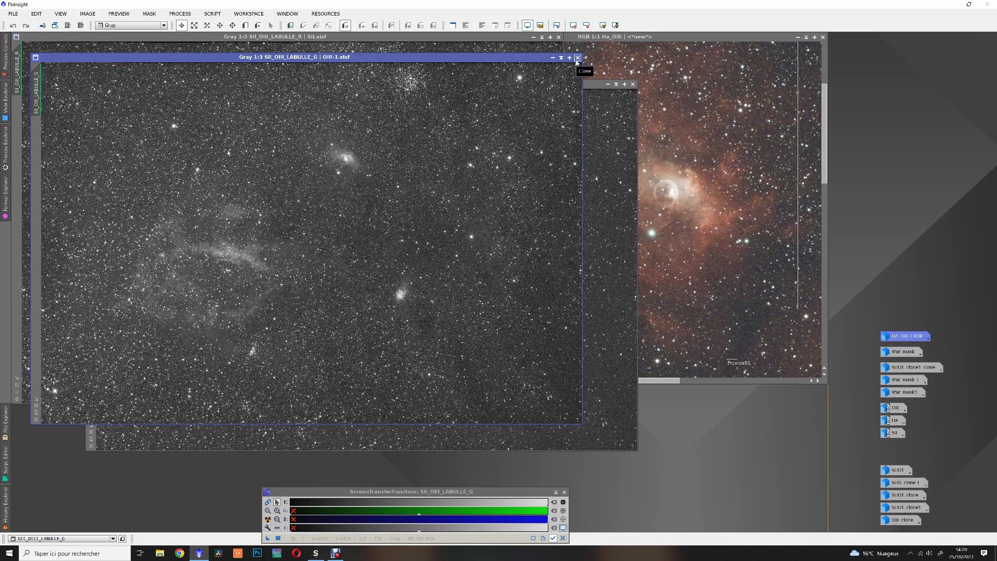
click(578, 58)
Save the blue channel image of SII_OIII_LABULLE as OIII-2 with the default XISF options, and close it
click(577, 85)
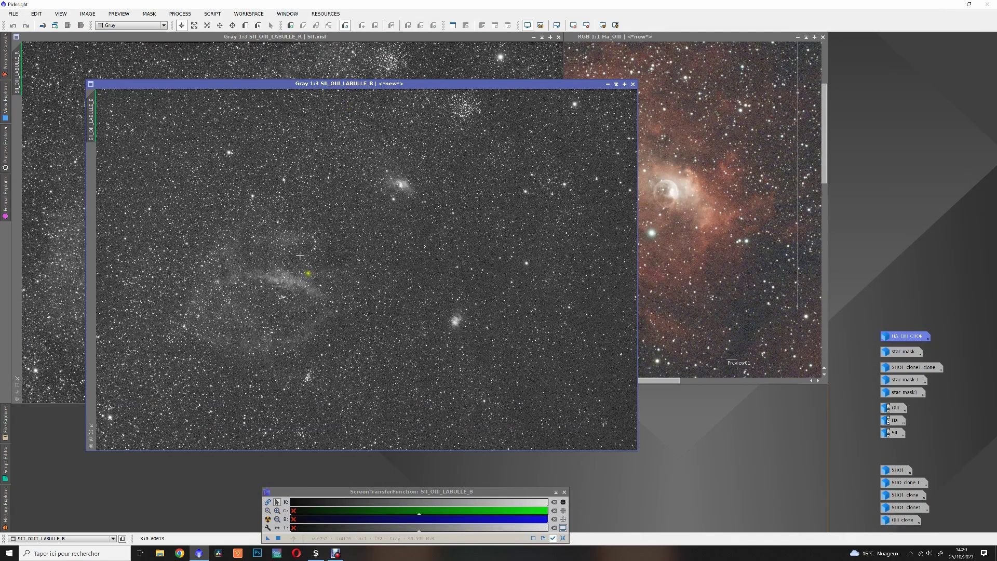
click(13, 14)
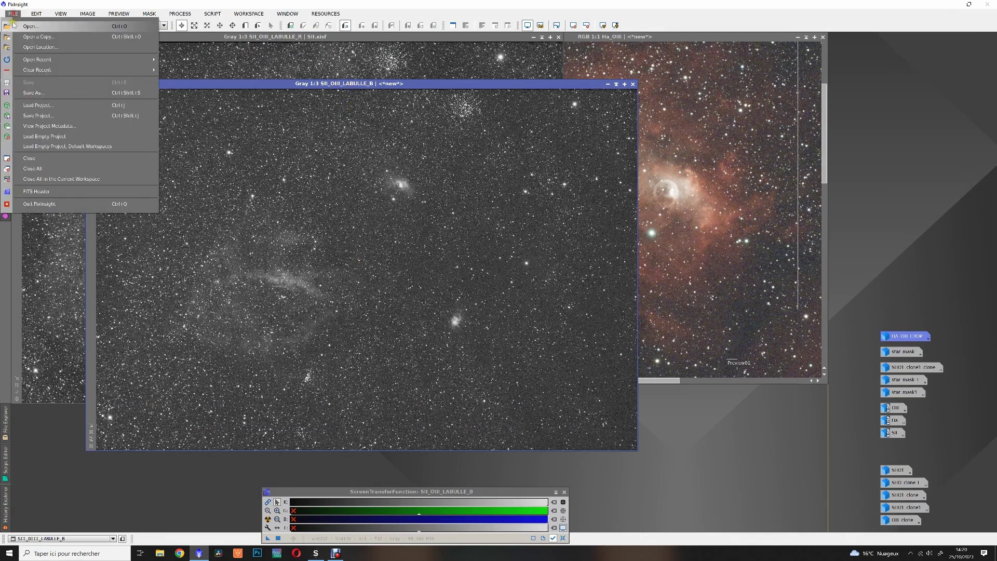
click(34, 93)
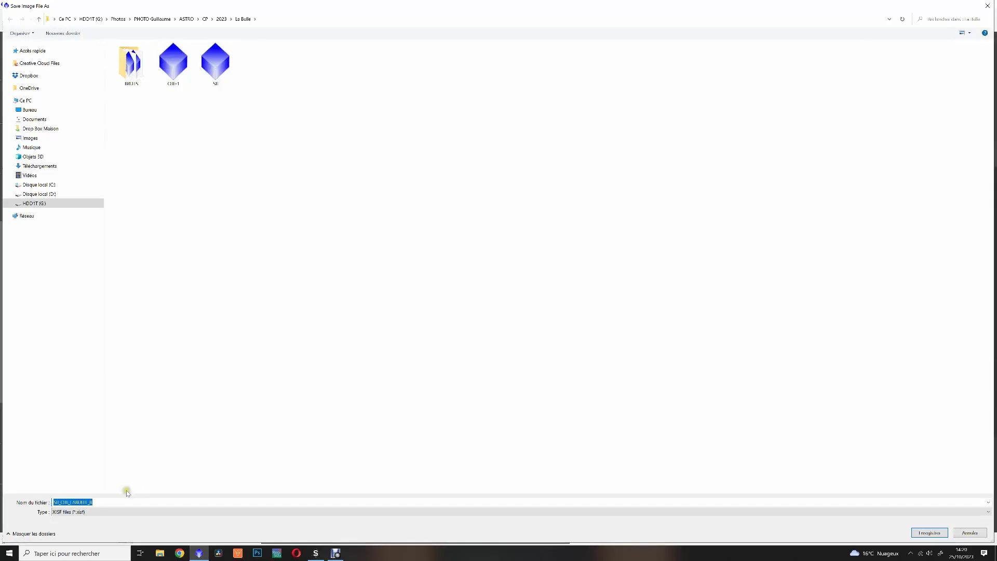
text(O)
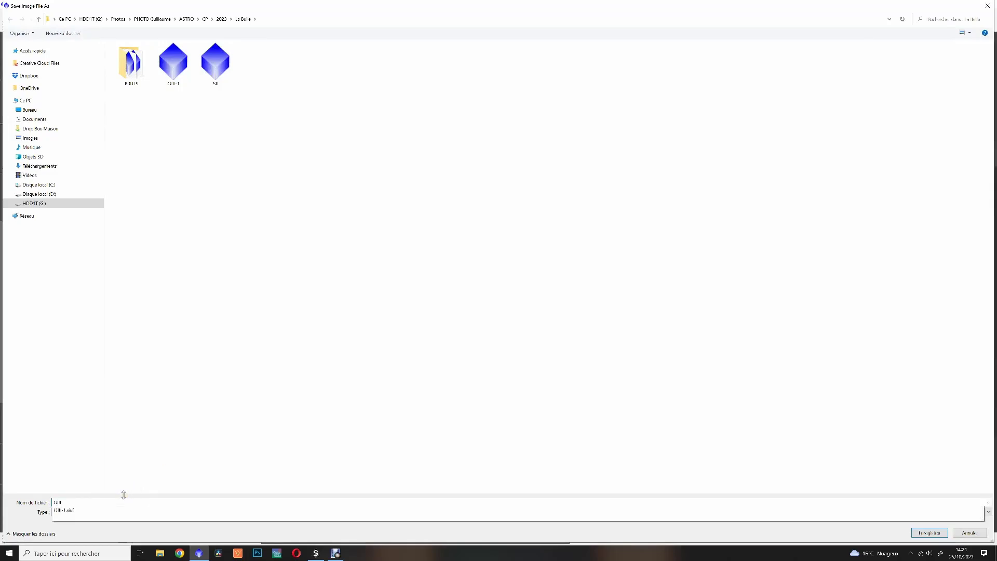
text(III)
key(Return)
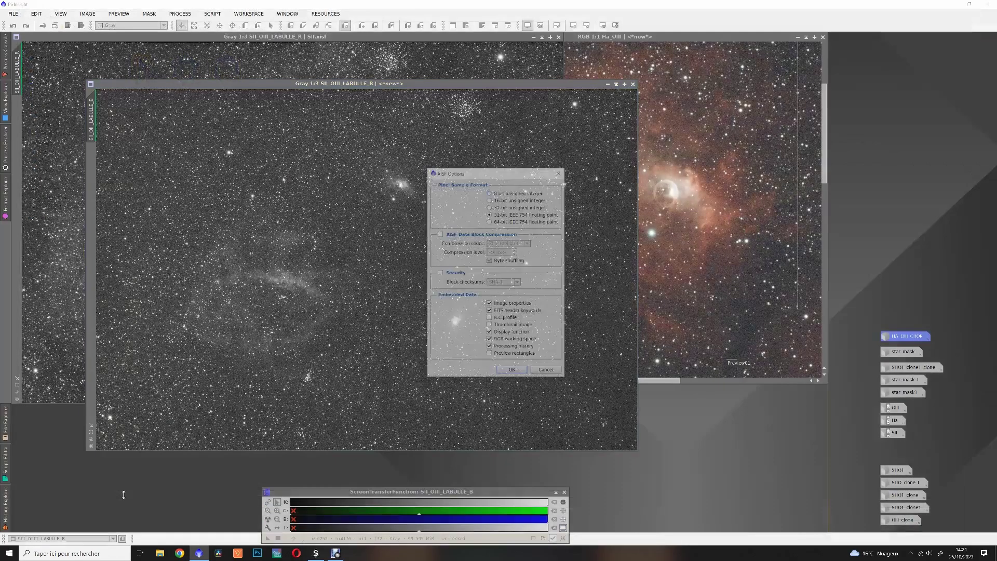
click(513, 372)
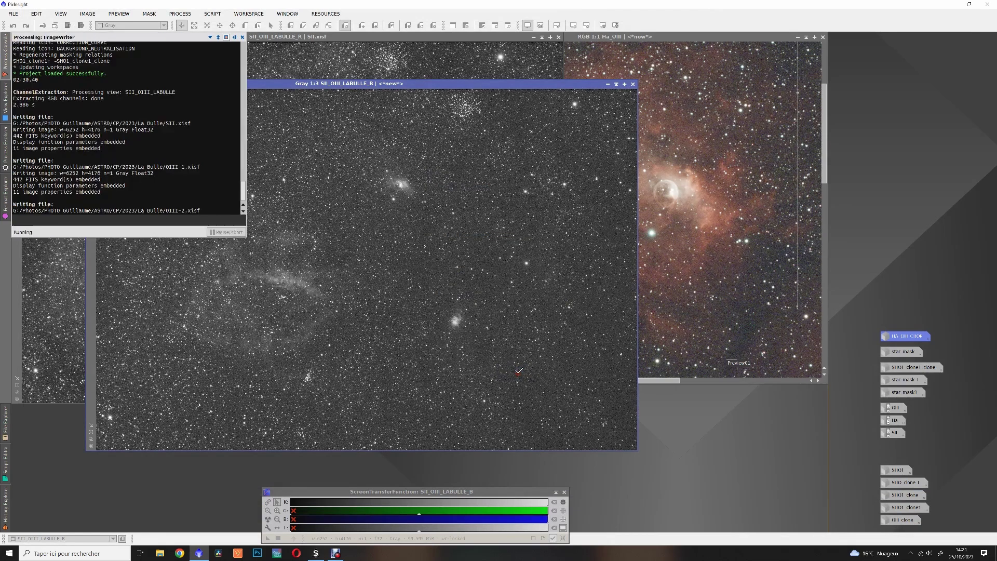
click(632, 84)
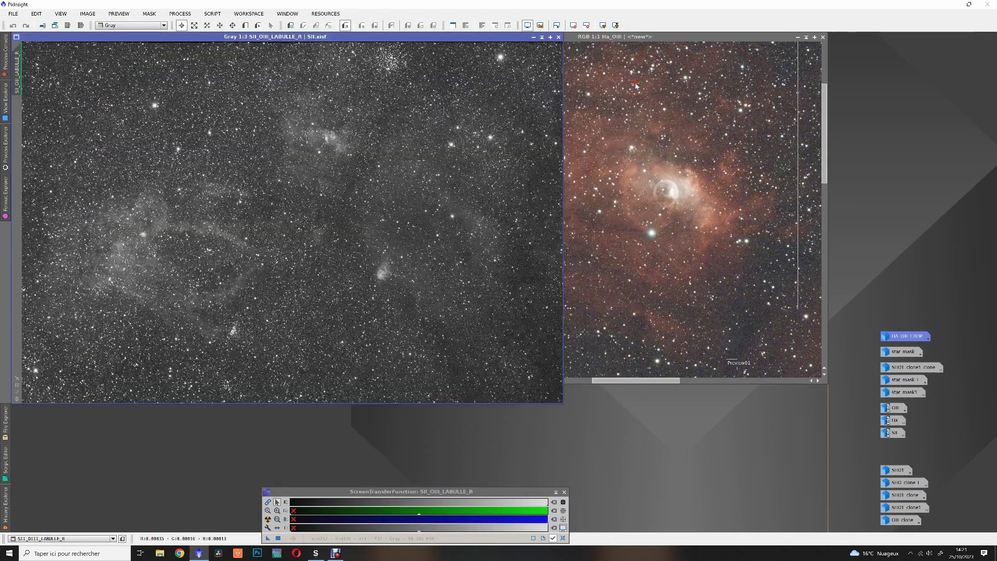
Minimise the saved SII image, park its icon in the workspace's empty upper corner, and minimise the SII_OIII_LABULLE image
click(534, 37)
drag(318, 223, 881, 41)
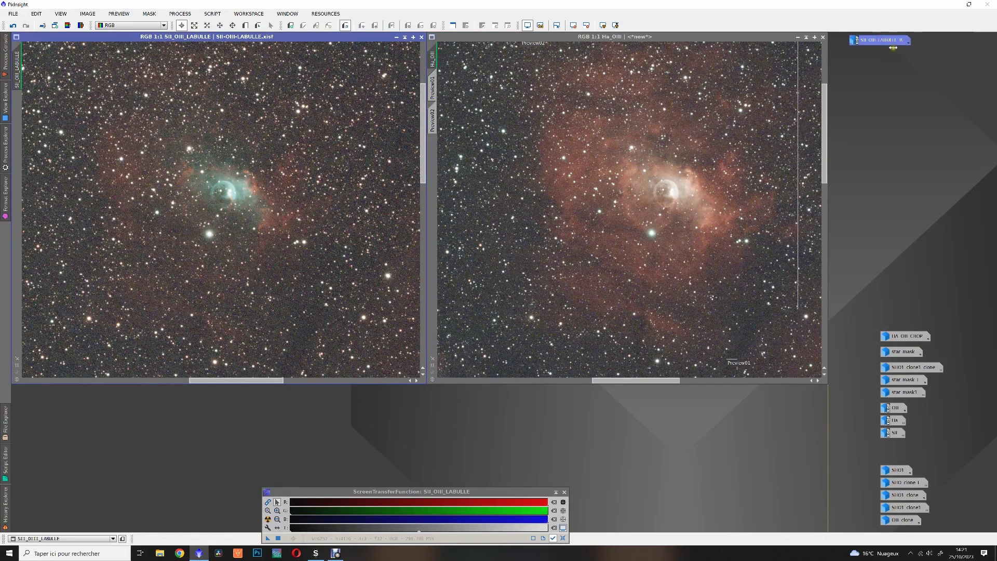
click(395, 38)
Split Ha_OIII into separate RGB channel images and auto-stretch its blue channel
drag(613, 37, 316, 93)
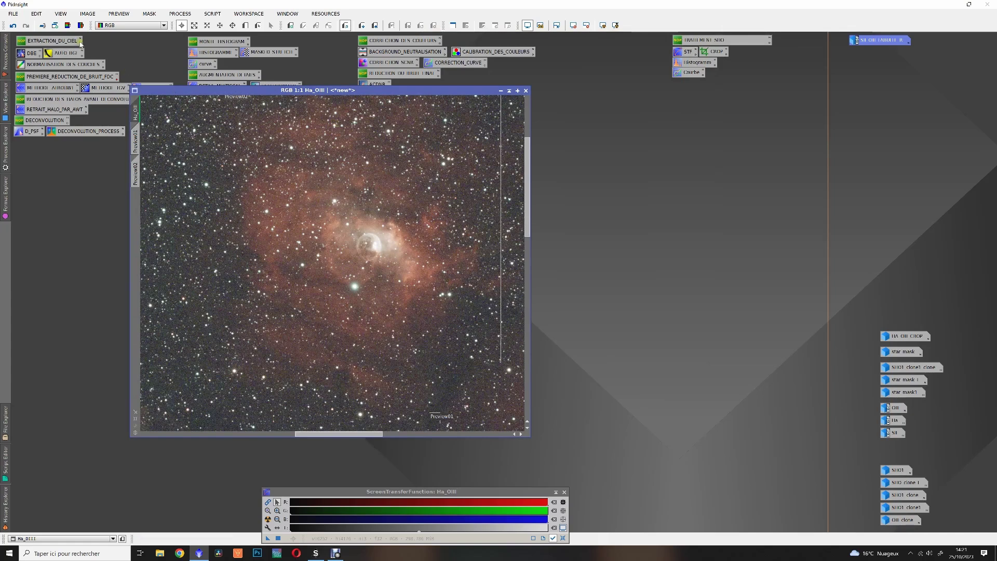
drag(81, 44, 332, 233)
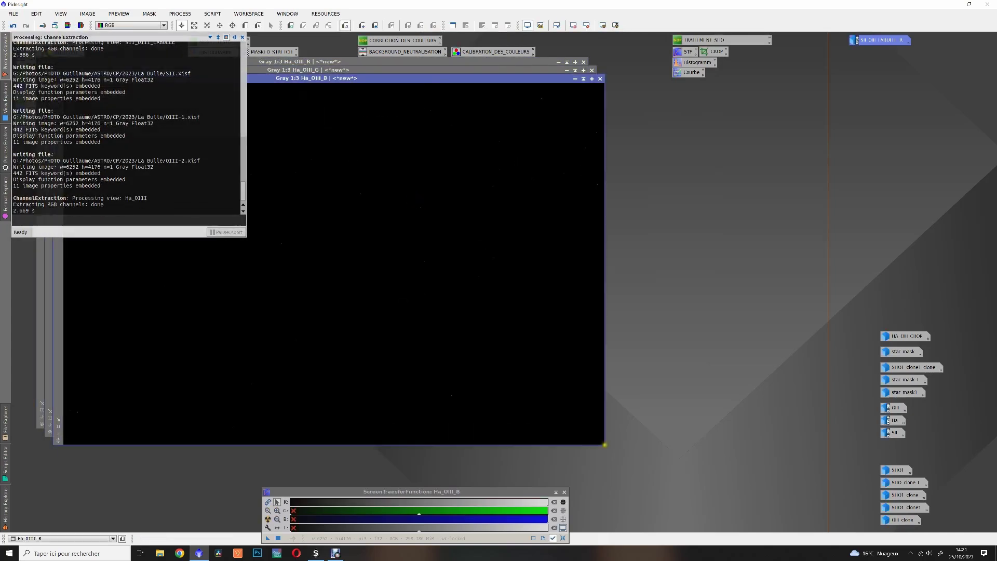
click(416, 203)
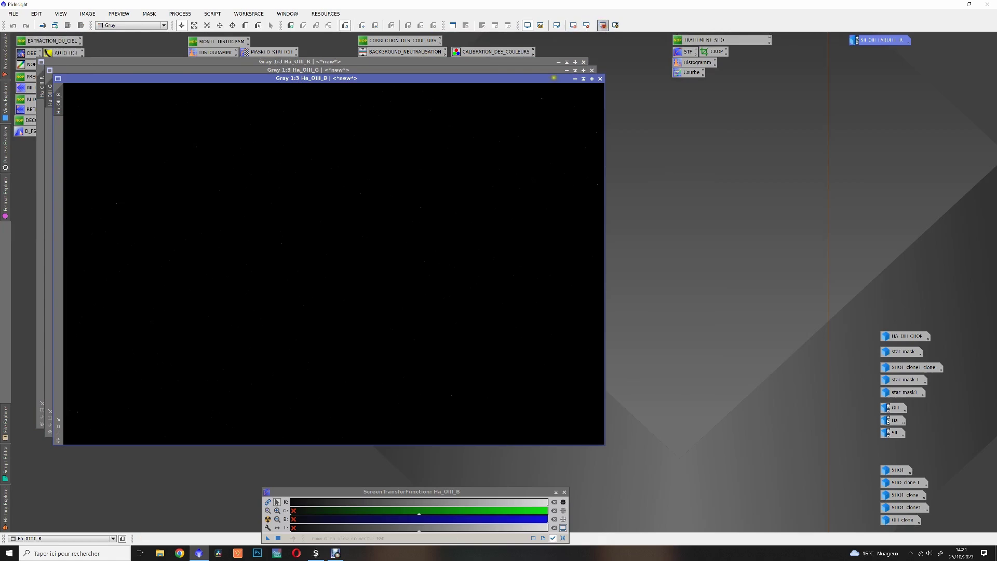
click(602, 25)
Save the blue channel image of Ha_OIII as OIII-3 with the default XISF options, and close it
click(13, 13)
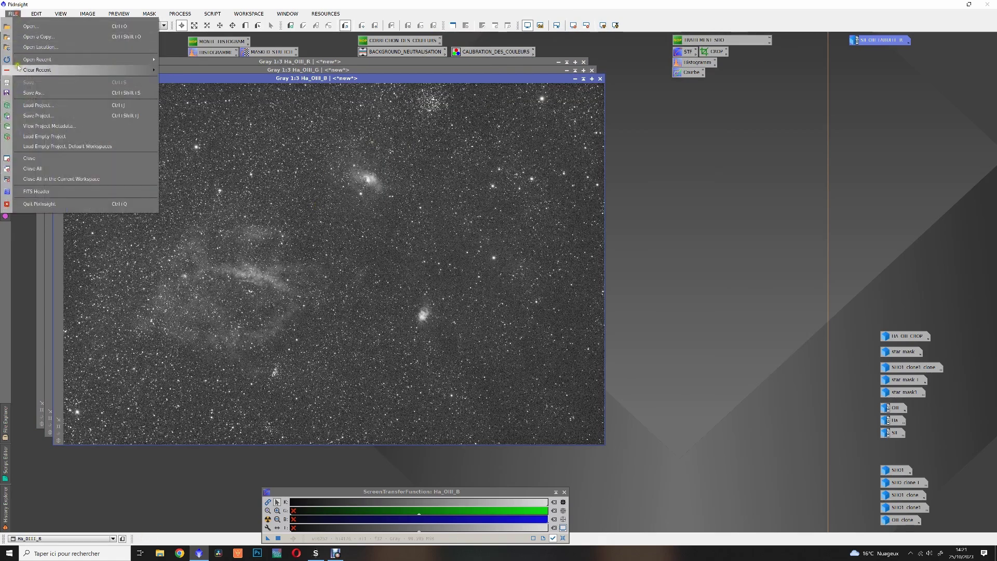
click(33, 93)
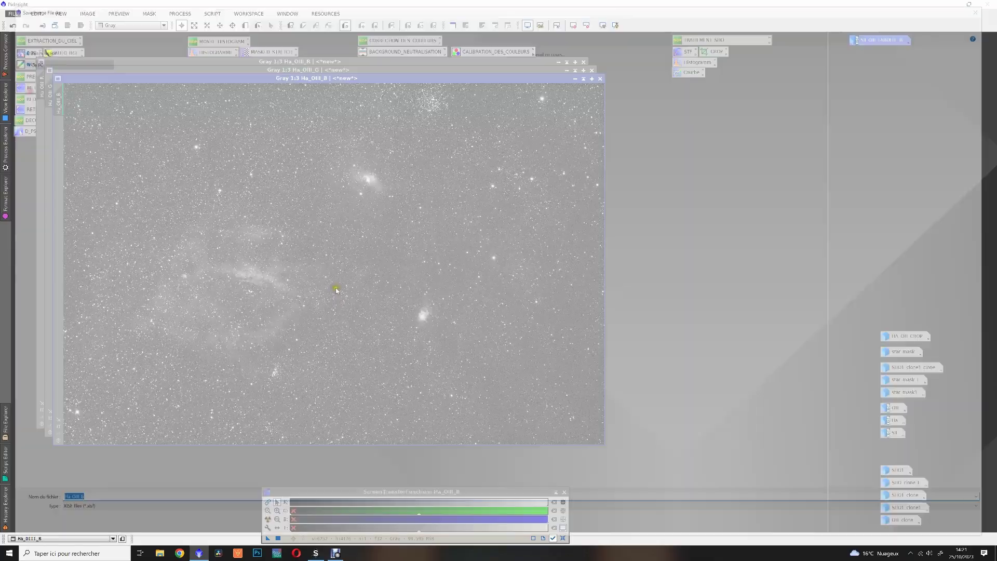
text(OIII-)
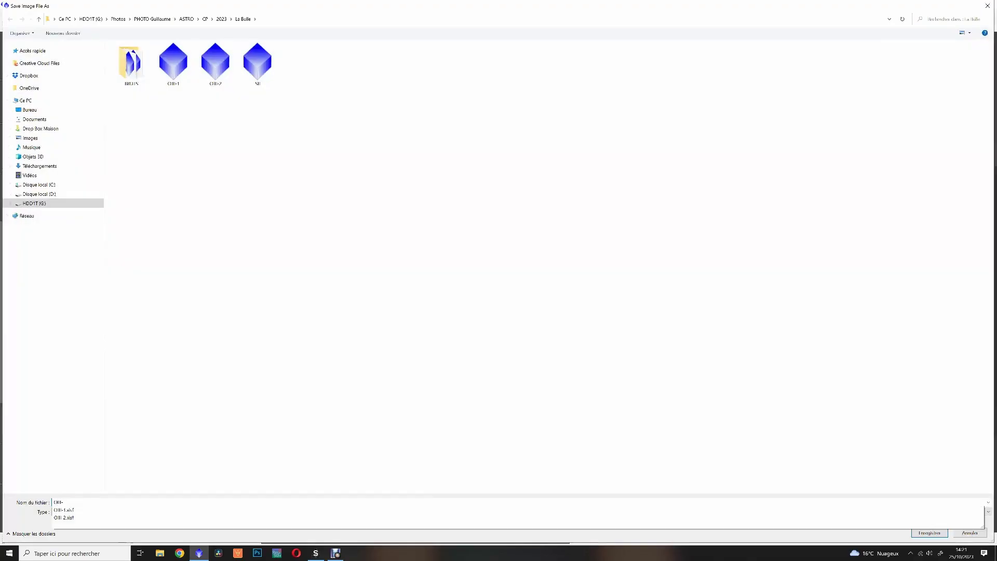
key(Return)
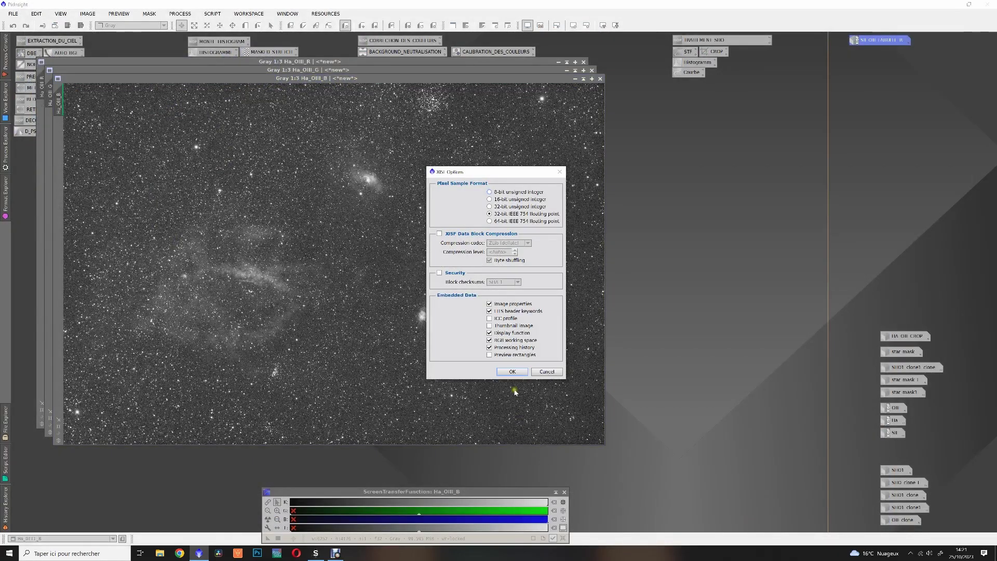
click(513, 372)
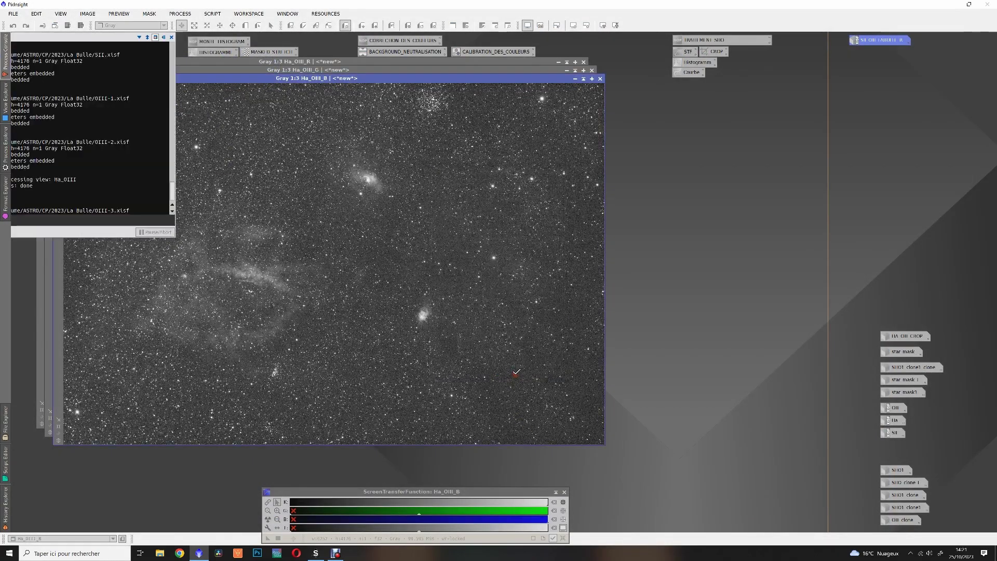
click(600, 78)
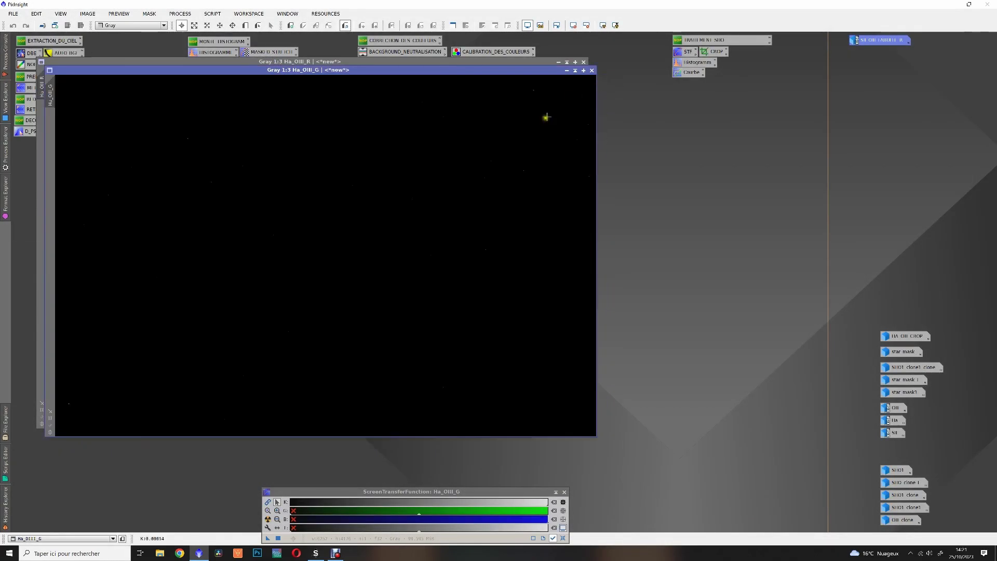
Auto-stretch the green channel image of Ha_OIII, save it as OIII-4 with the default XISF options, and close it
click(603, 25)
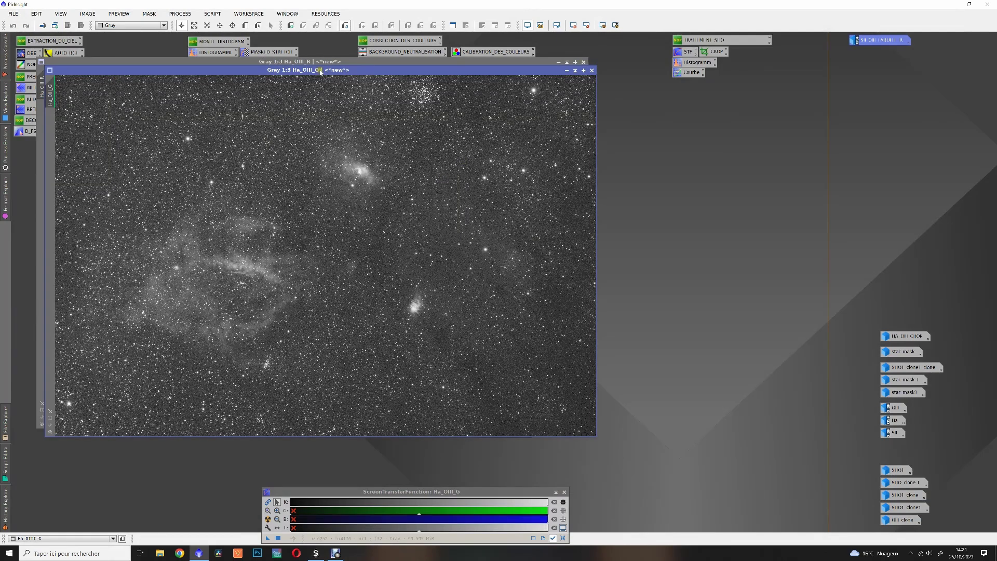
click(13, 14)
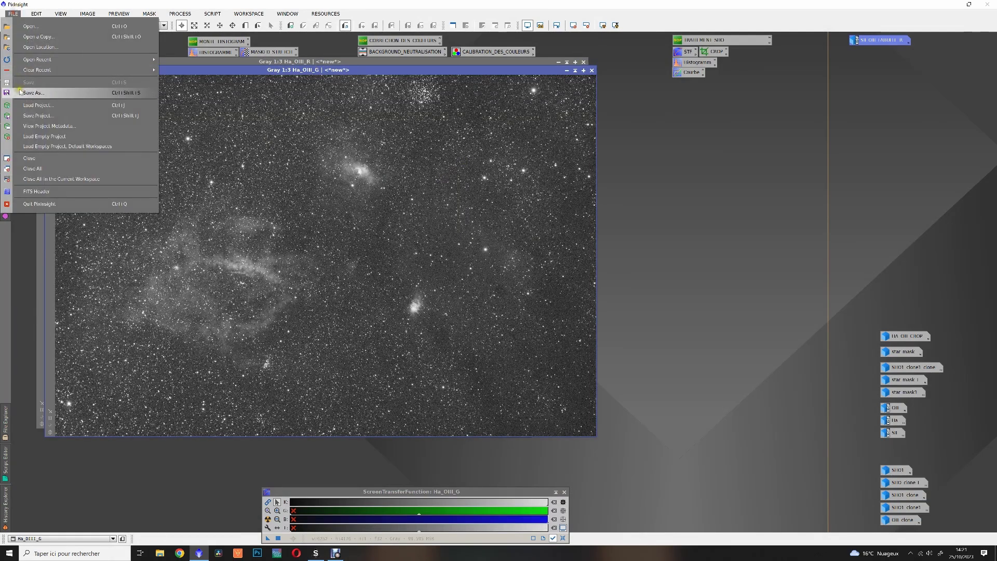
click(31, 89)
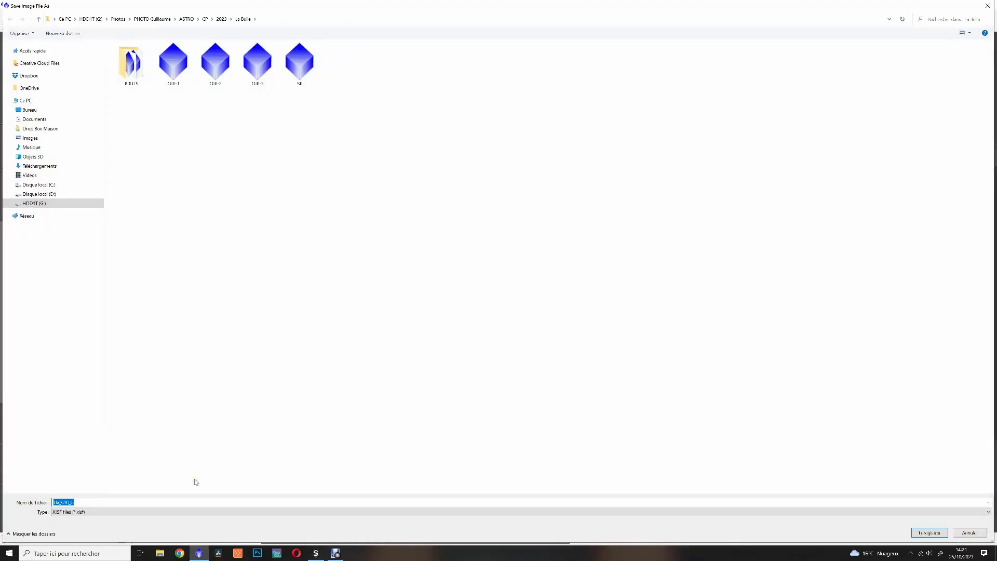
text(OIII-)
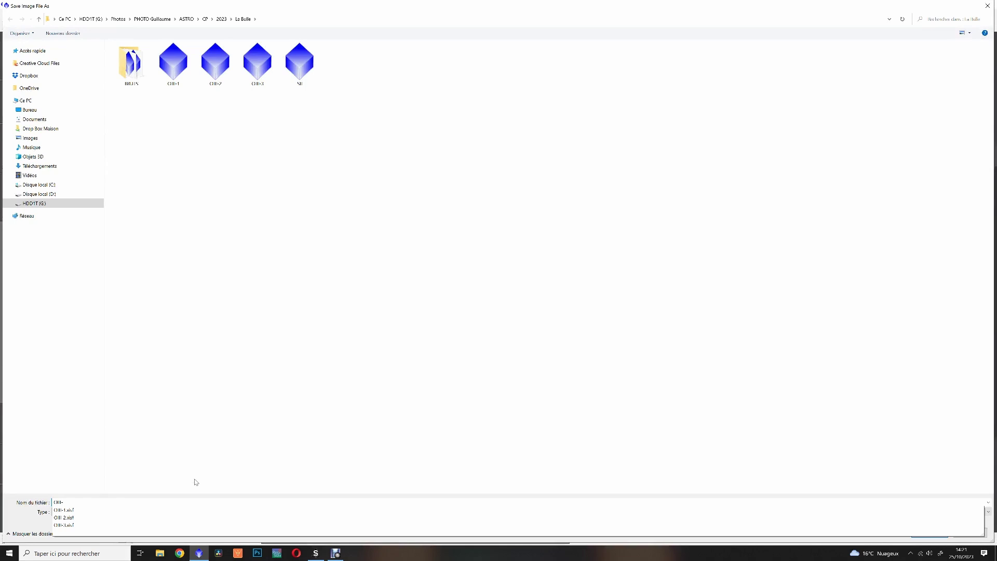
text(4)
key(Return)
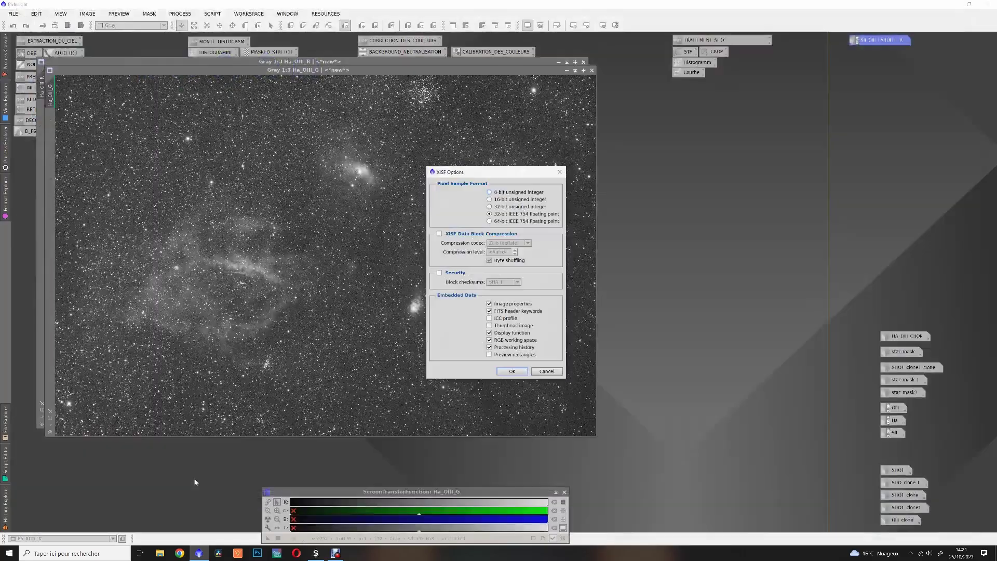
click(514, 372)
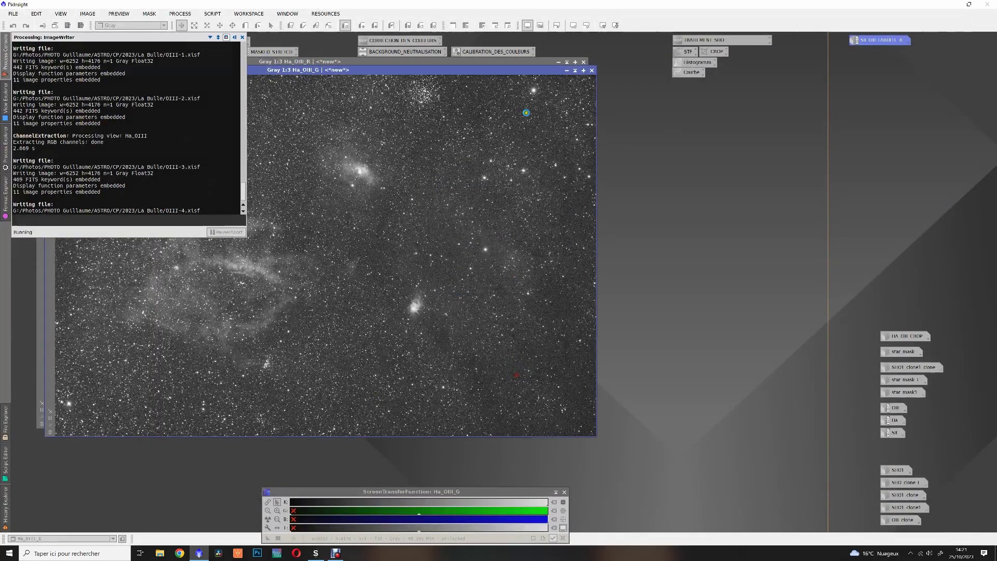
click(591, 71)
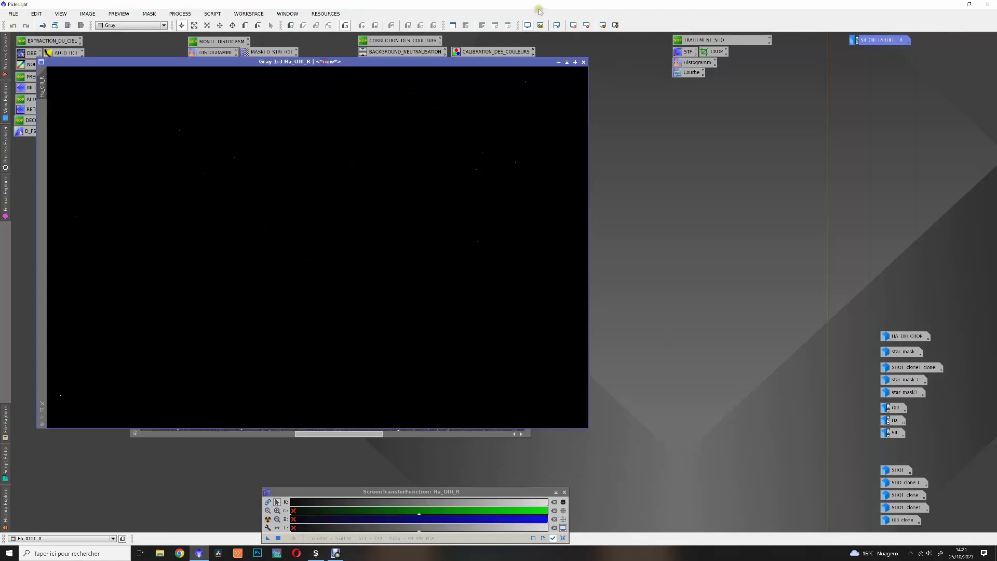
Auto-stretch the red channel image of Ha_OIII and inspect its nebulae close up and in full view
click(603, 25)
scroll(415, 218, up, 3)
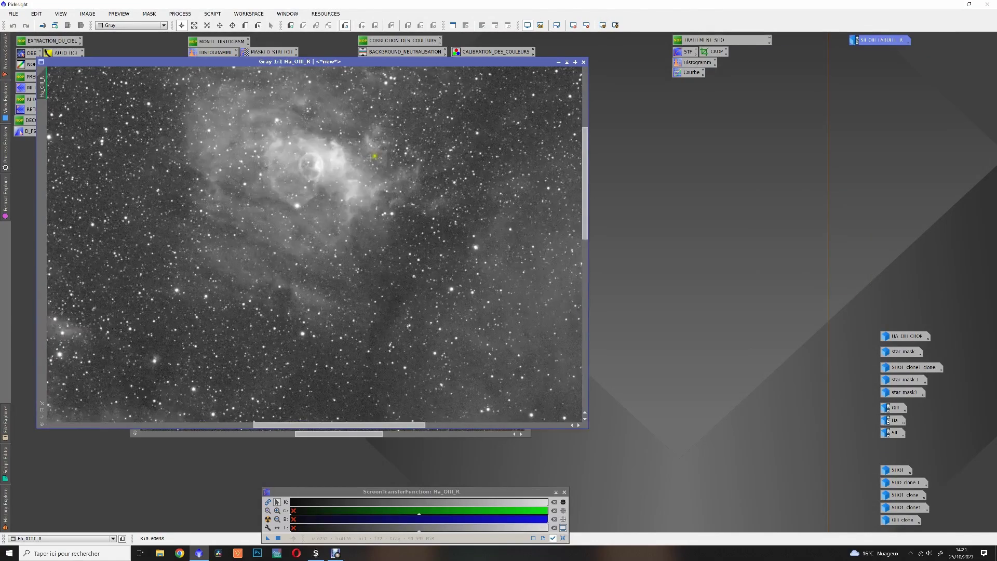
scroll(332, 145, down, 2)
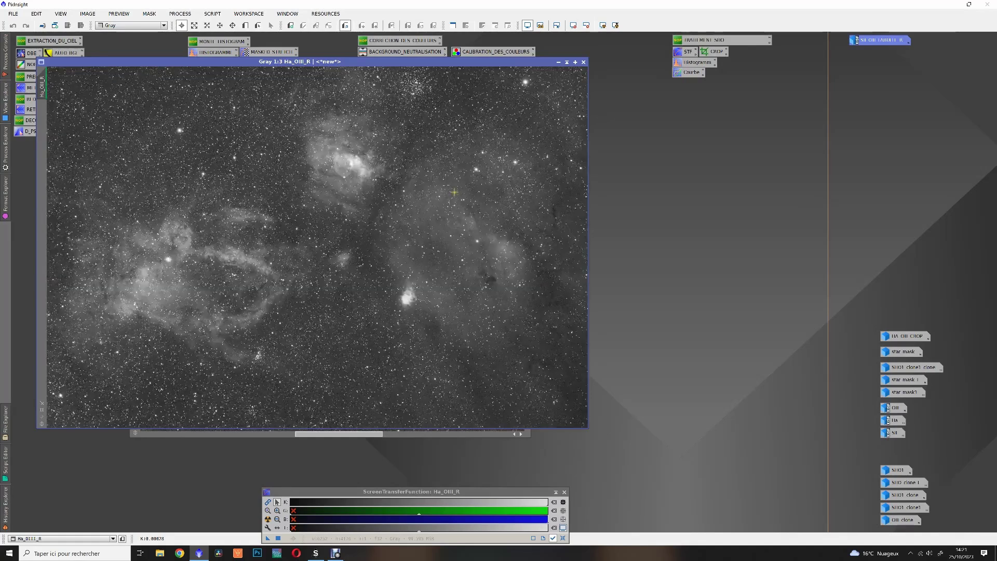
scroll(130, 107, up, 1)
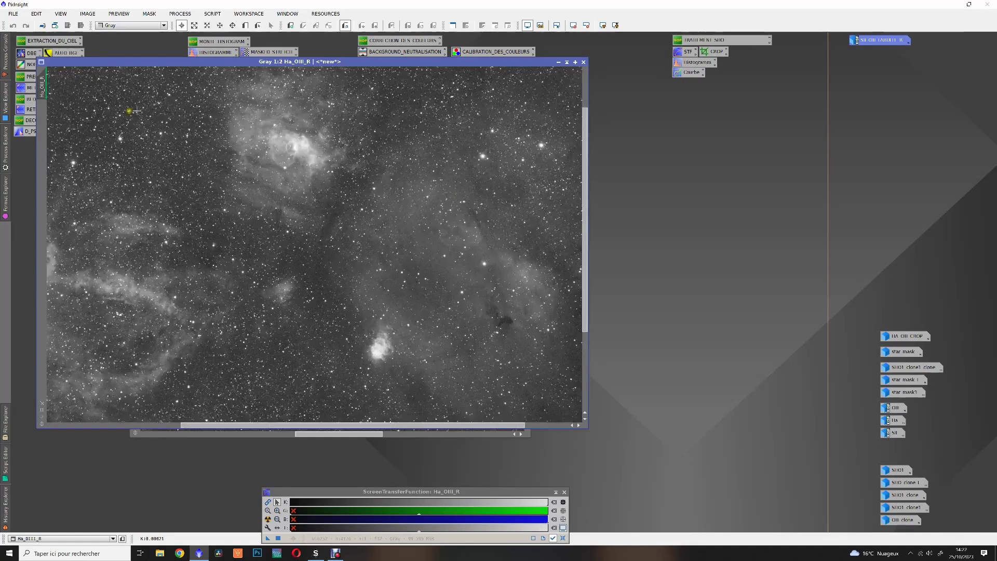
Save the red channel image of Ha_OIII as HA with the default XISF options
click(13, 14)
click(30, 92)
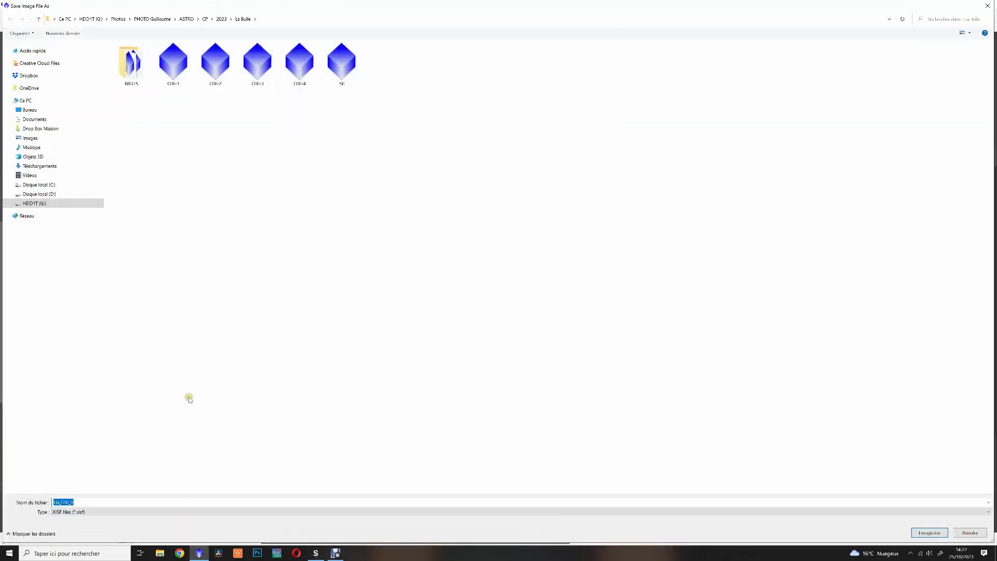
text(HA)
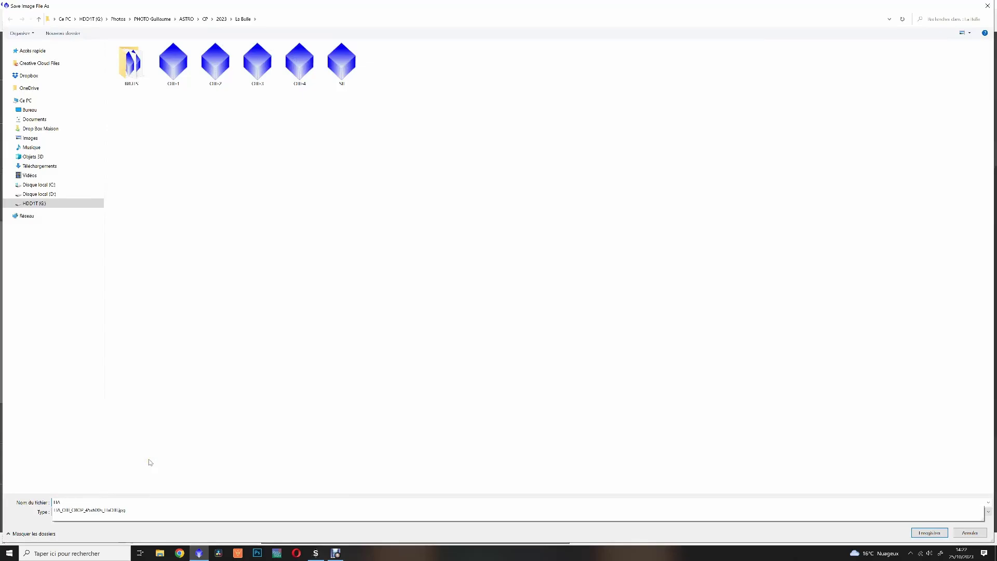
click(150, 462)
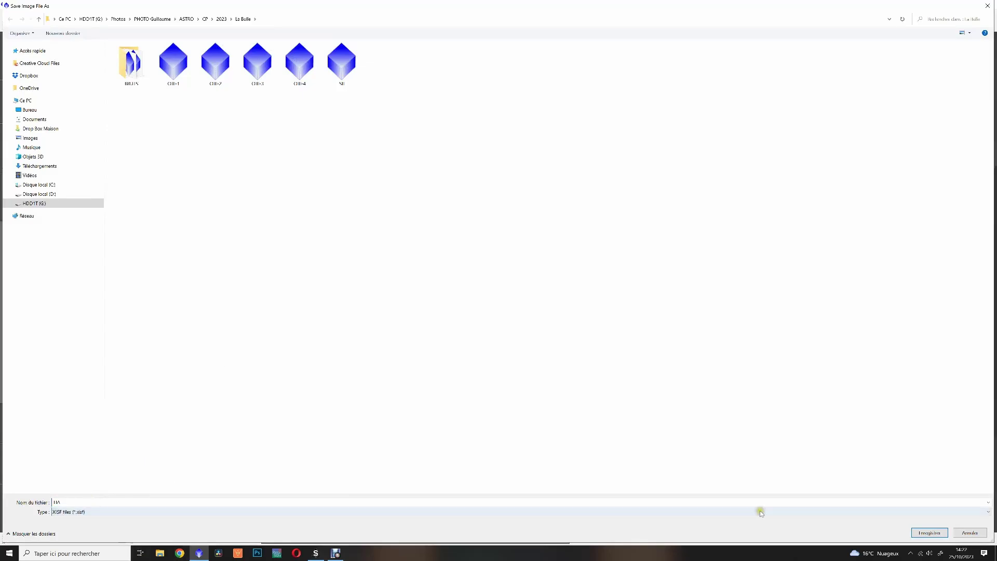
click(930, 533)
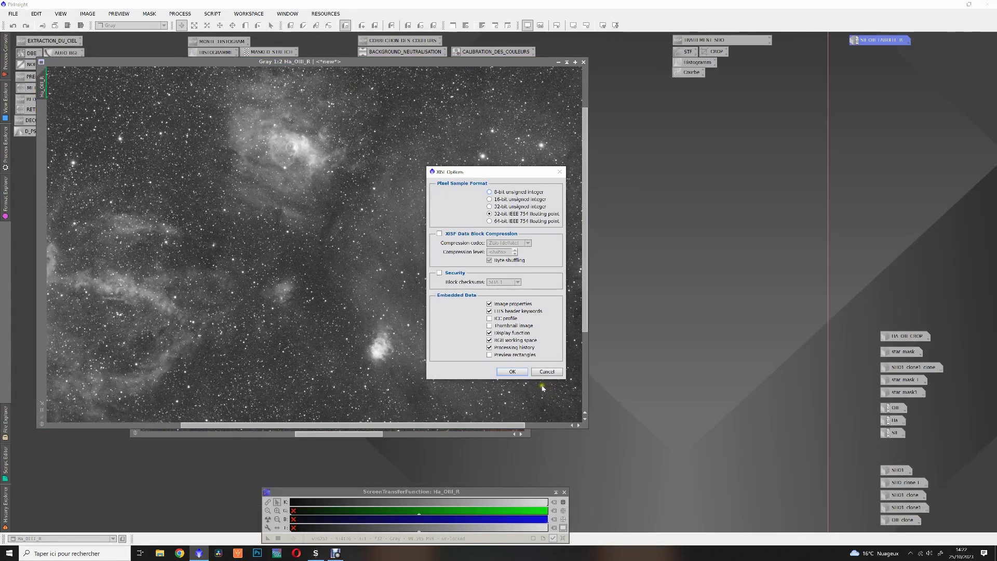
click(522, 373)
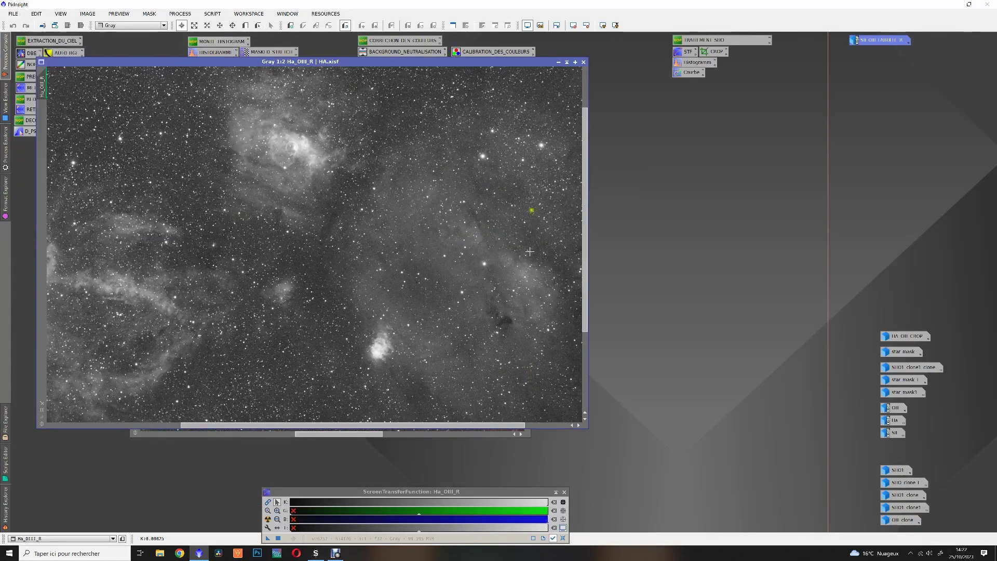
Minimise the Ha_OIII red channel and the original Ha_OIII image, parking them beside the minimised SII_OIII channel
click(559, 63)
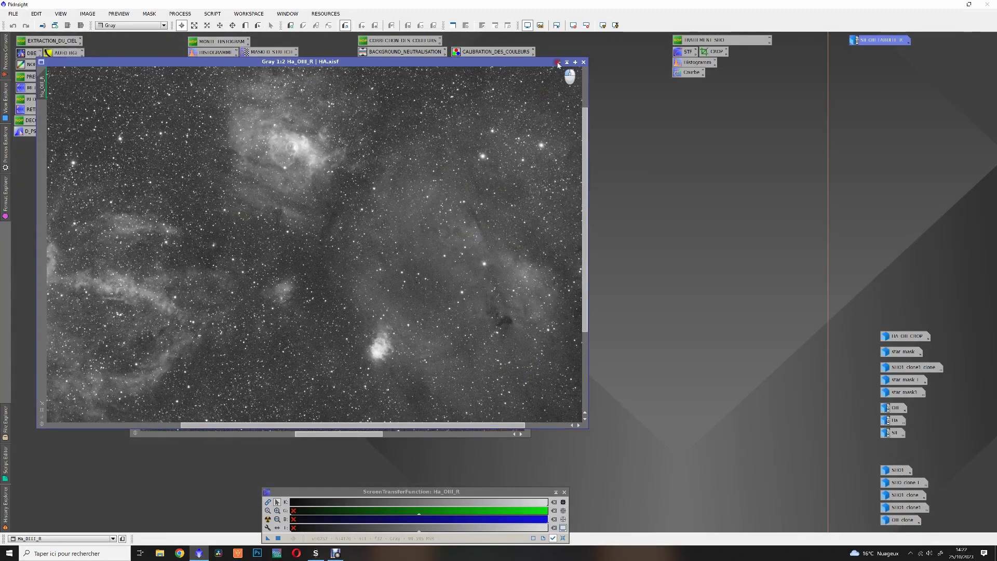
drag(317, 251, 851, 55)
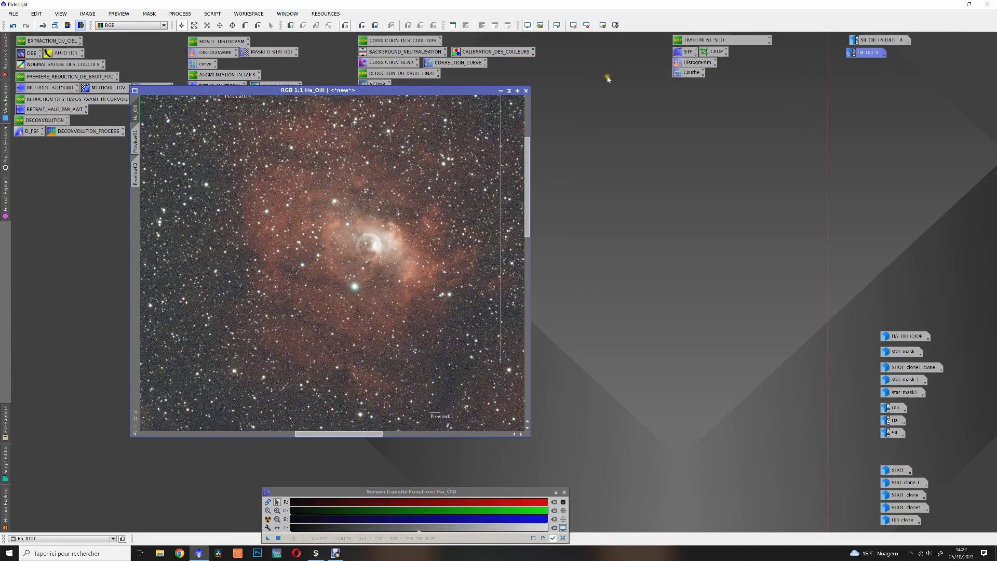
click(510, 92)
Start ImageIntegration and add OIII-1, OIII-2, OIII-3 and OIII-4 from the La Bulle folder as input images
click(181, 14)
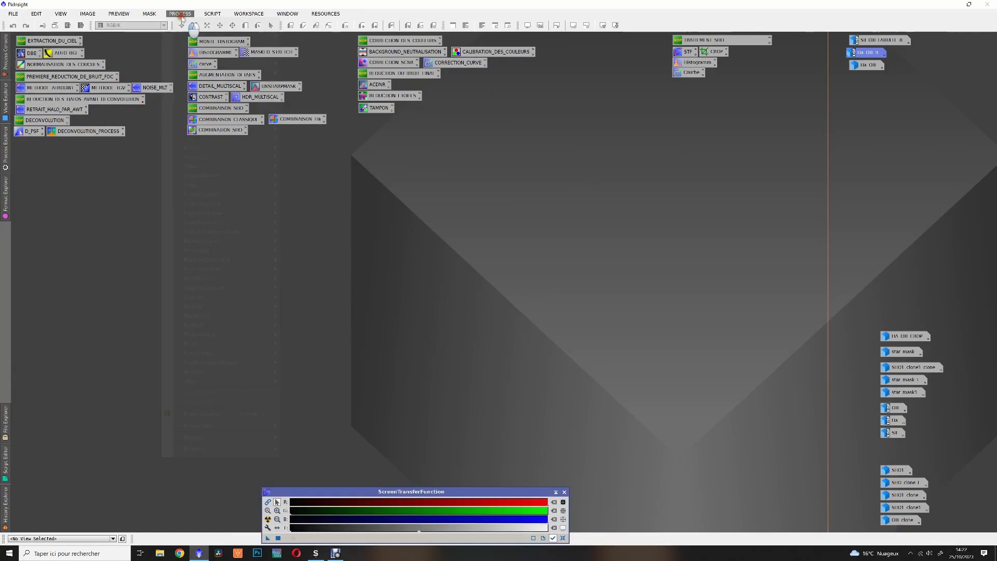
mouse_move(196, 25)
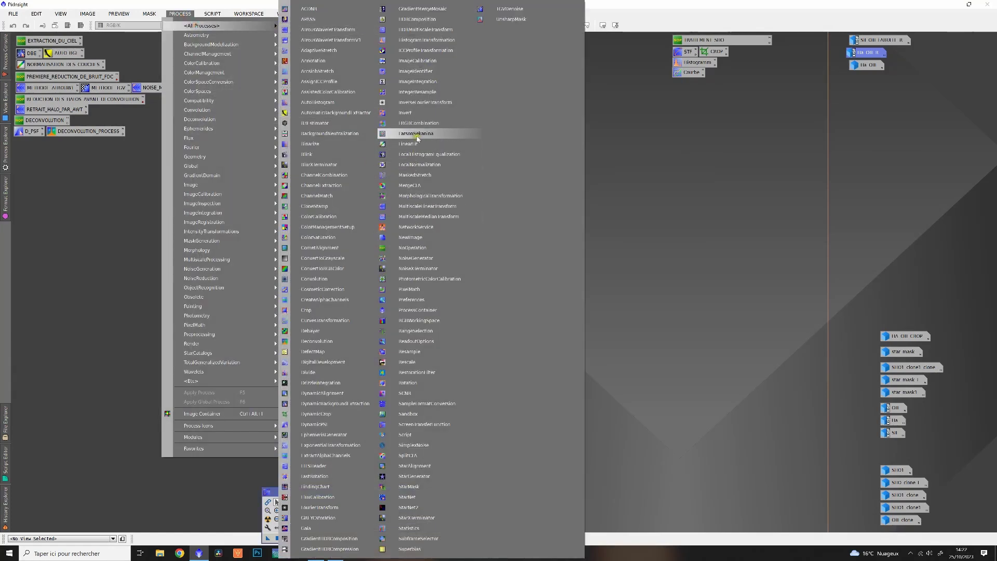
click(417, 82)
drag(597, 168, 534, 67)
click(551, 85)
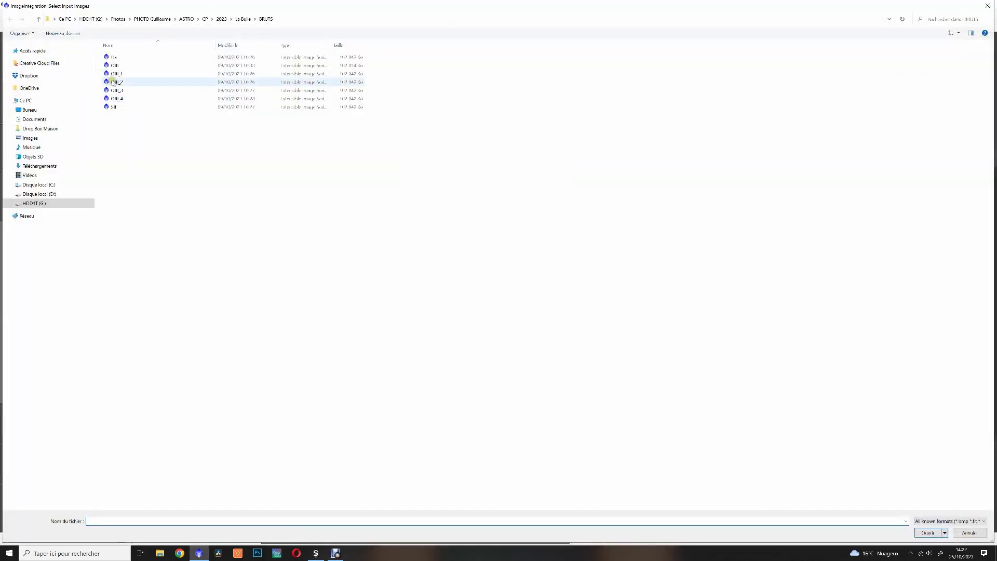
click(115, 66)
shift+click(120, 98)
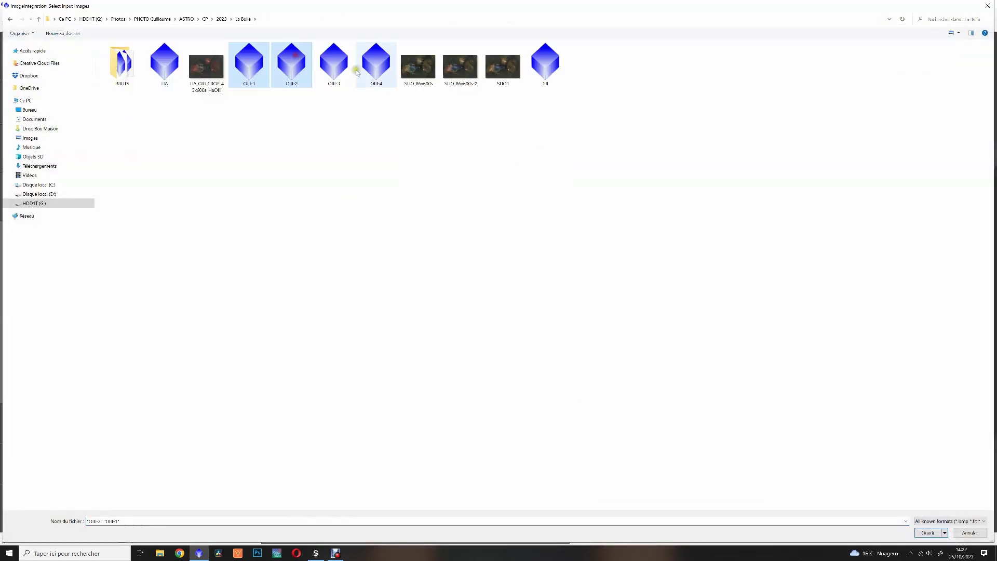
ctrl+click(376, 65)
ctrl+click(334, 65)
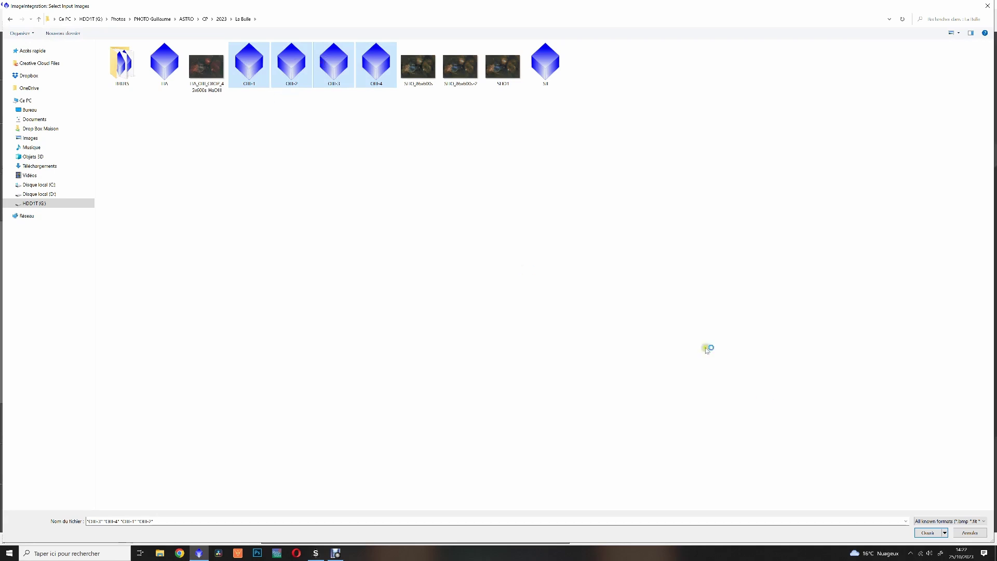
click(928, 533)
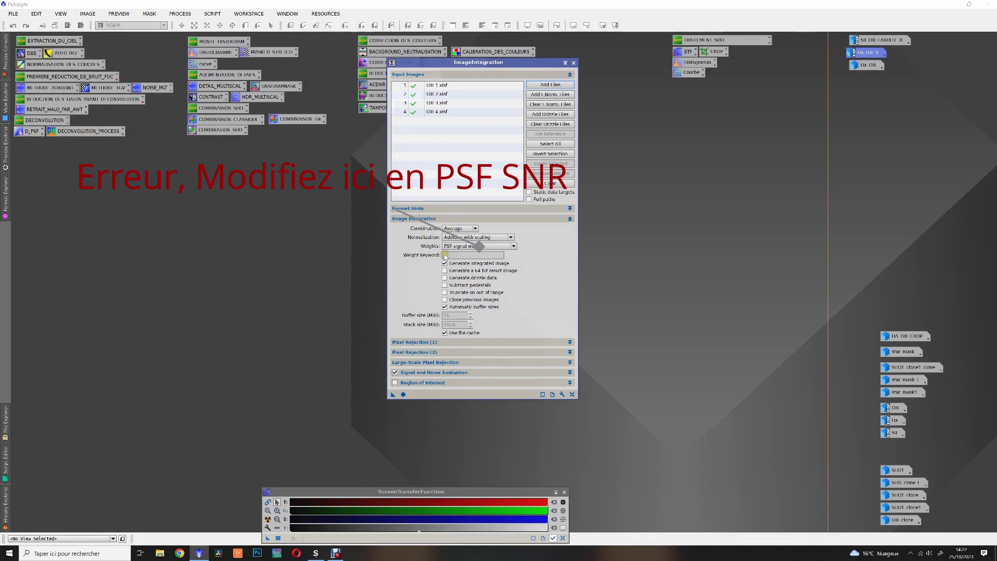
Integrate the four OIII files by average with PSF signal weights and no pixel rejection, and confirm the resulting image's identifier
click(426, 219)
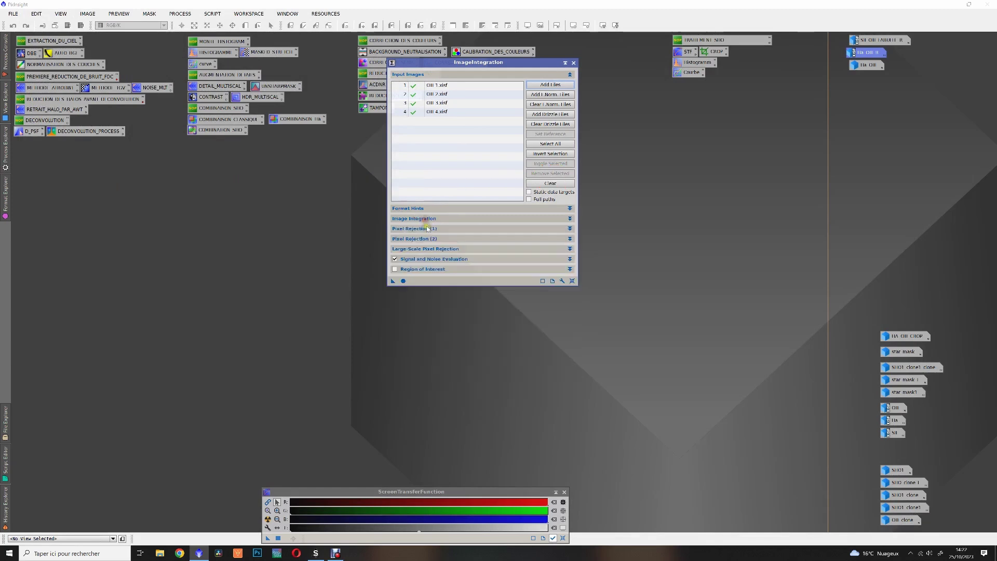
click(428, 229)
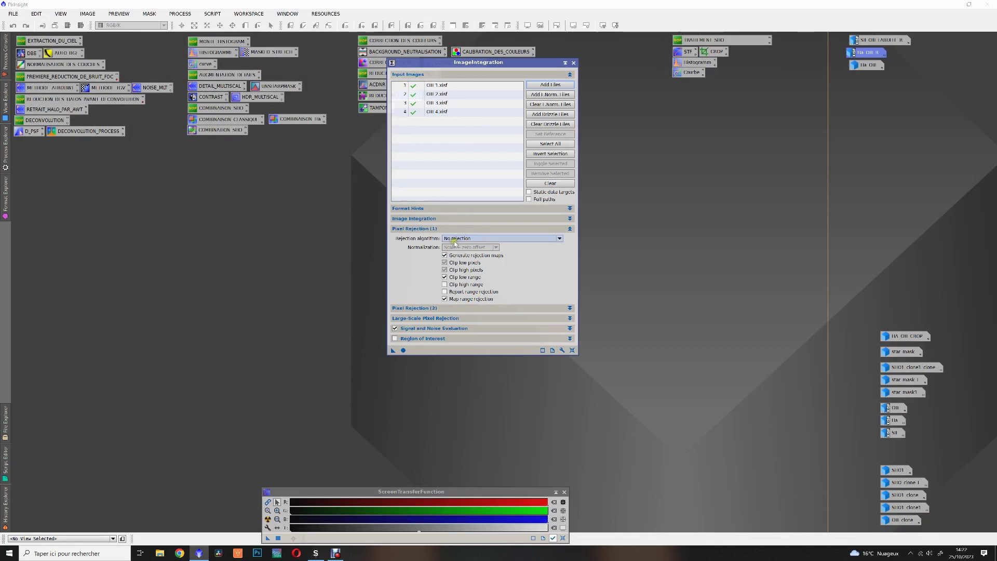
click(411, 229)
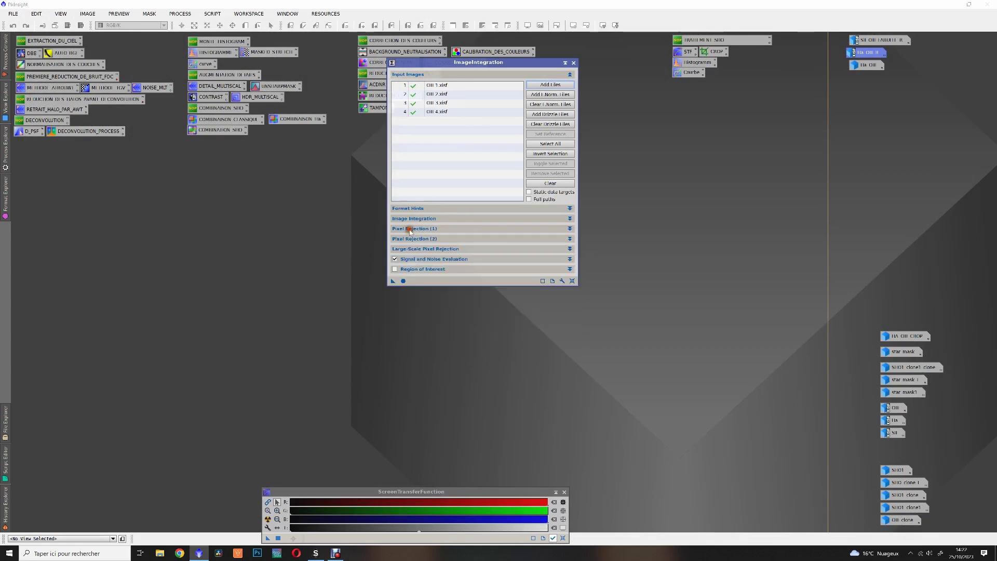
click(413, 219)
click(403, 394)
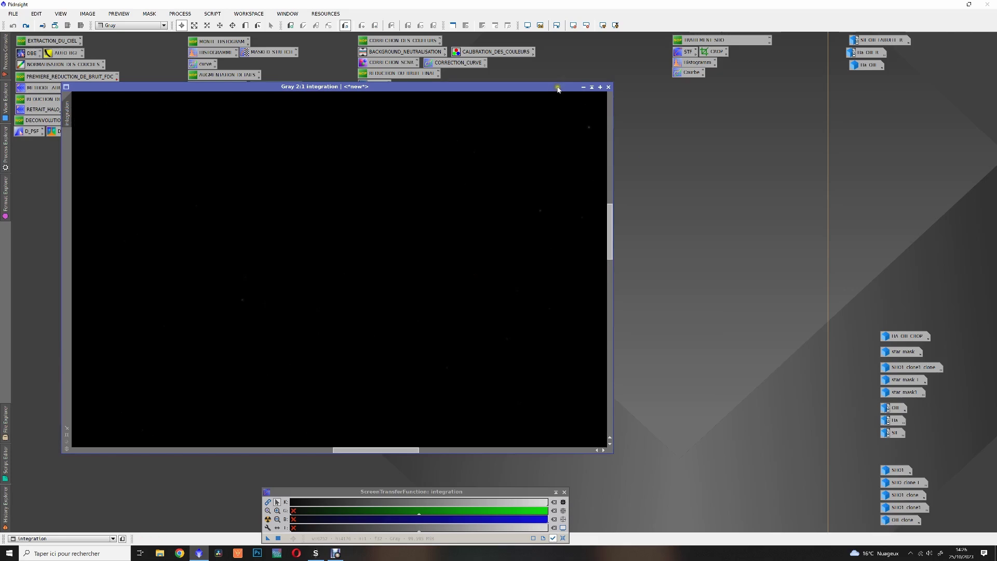
double_click(66, 112)
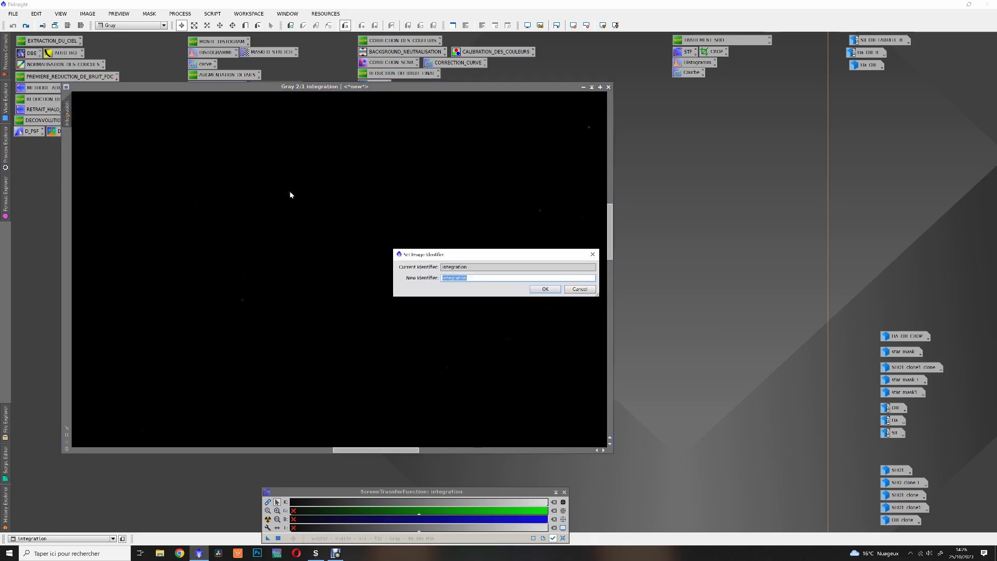
key(Return)
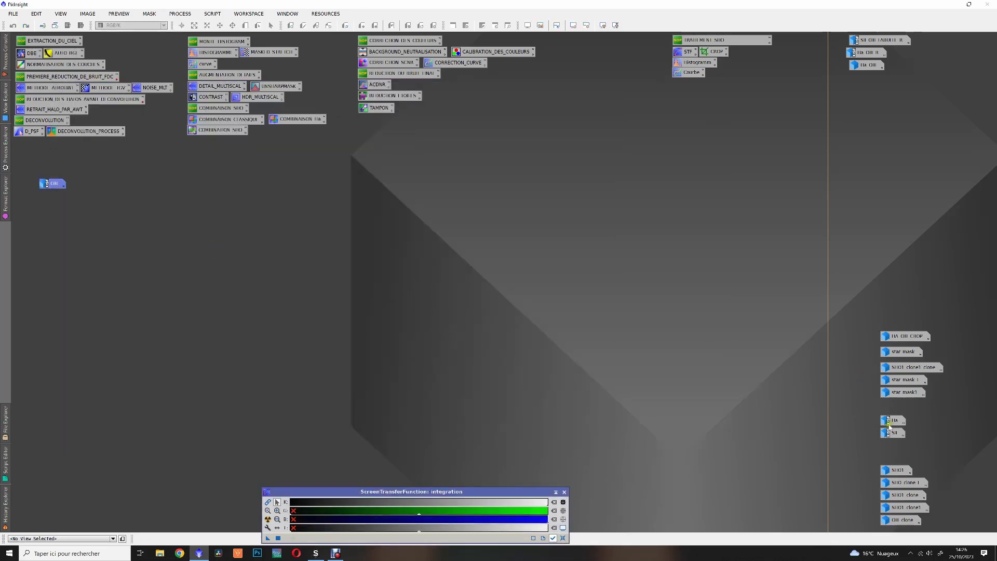
Bring the minimised OIII, Ha and SII images to the middle of the workspace and line them up in that order
drag(888, 423, 81, 189)
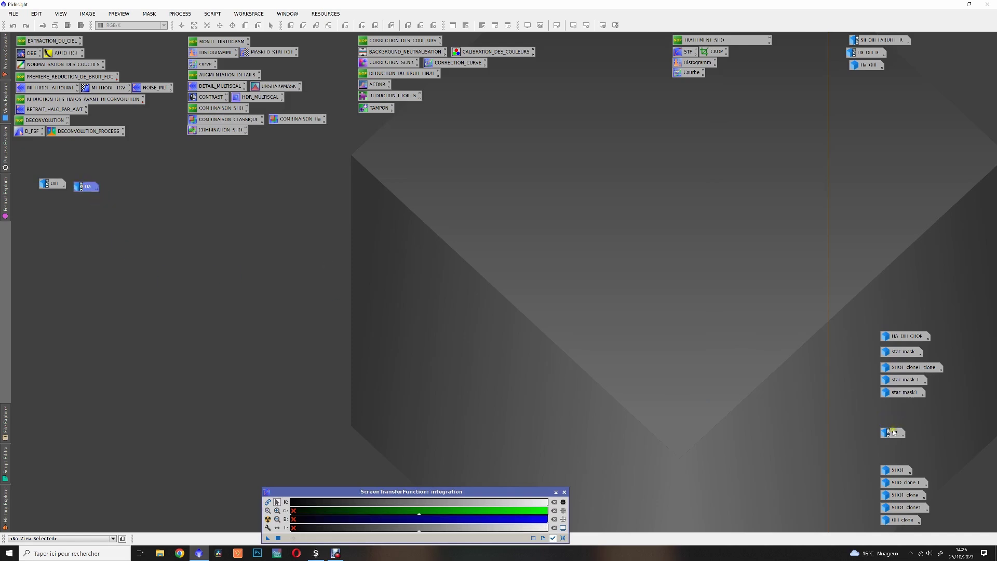
drag(893, 432, 547, 200)
drag(89, 187, 471, 206)
drag(51, 186, 369, 209)
drag(468, 207, 443, 214)
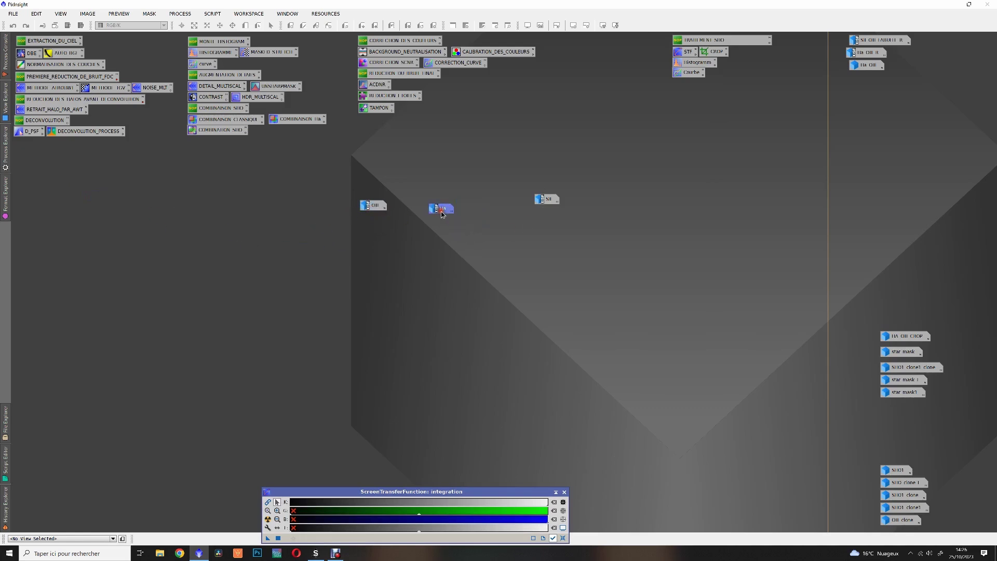
drag(548, 208, 523, 217)
Open the OIII image and inspect its nebulae and star field close up in the maximised view
double_click(373, 205)
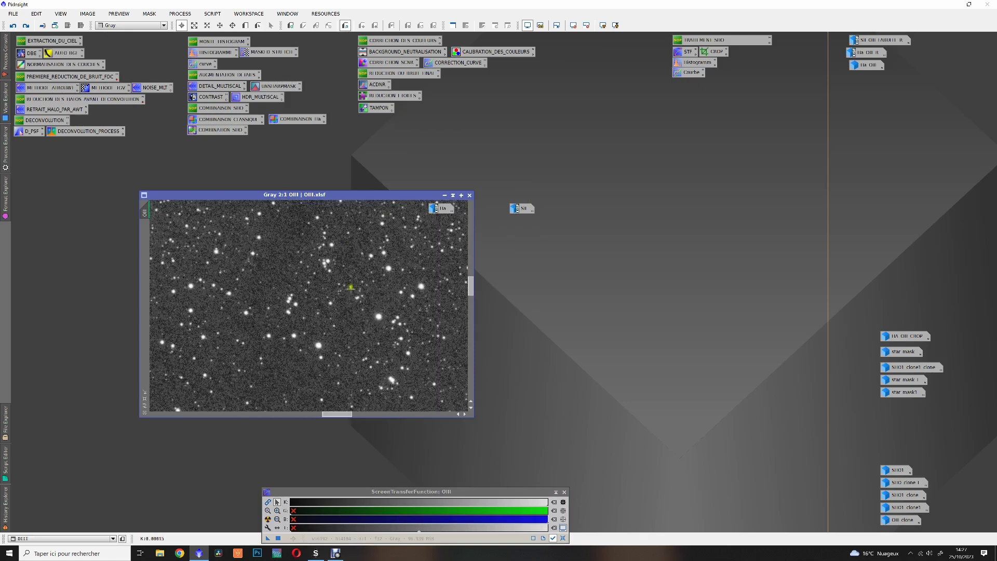
drag(343, 251, 369, 325)
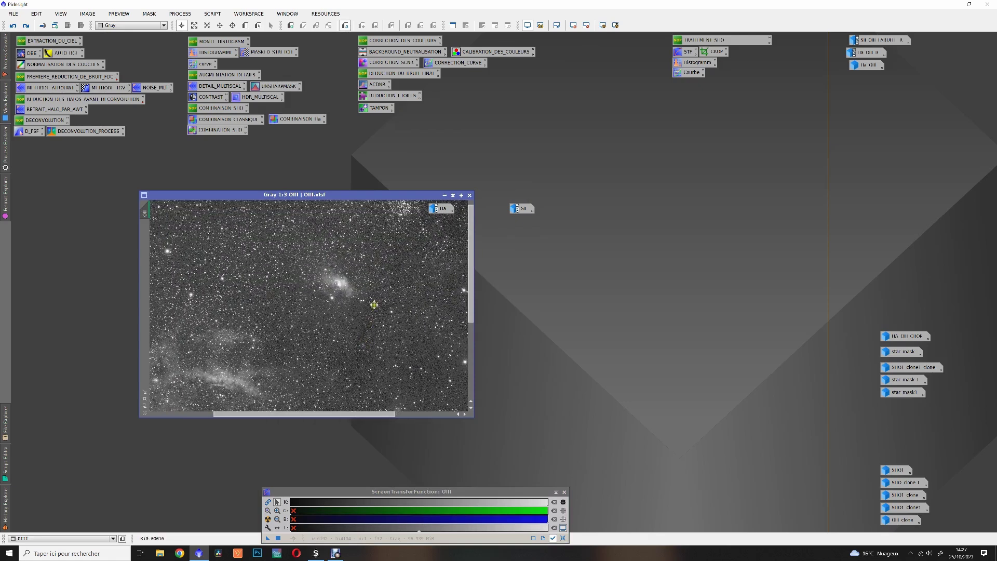
scroll(373, 304, up, 1)
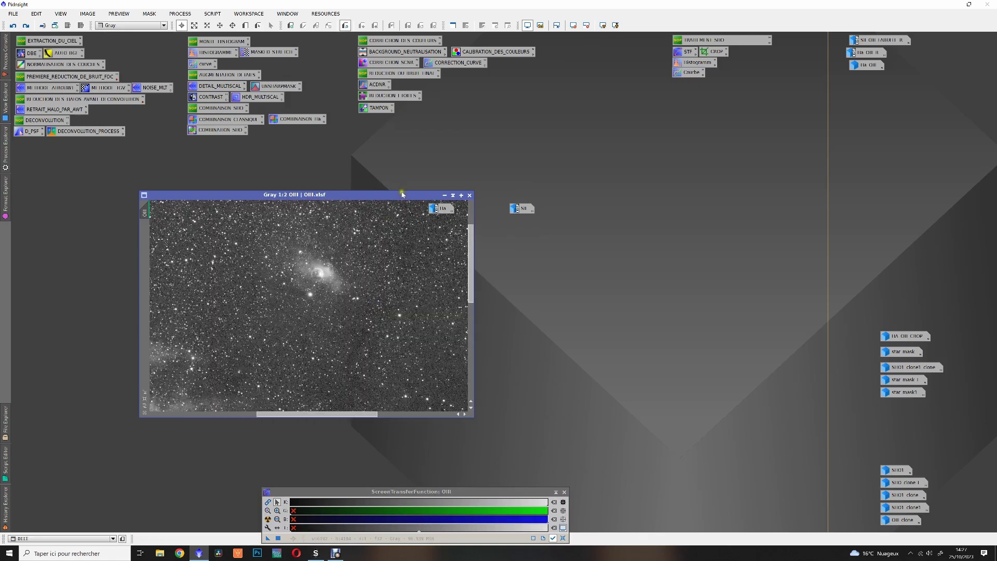
drag(398, 198, 310, 147)
double_click(314, 147)
scroll(315, 147, up, 1)
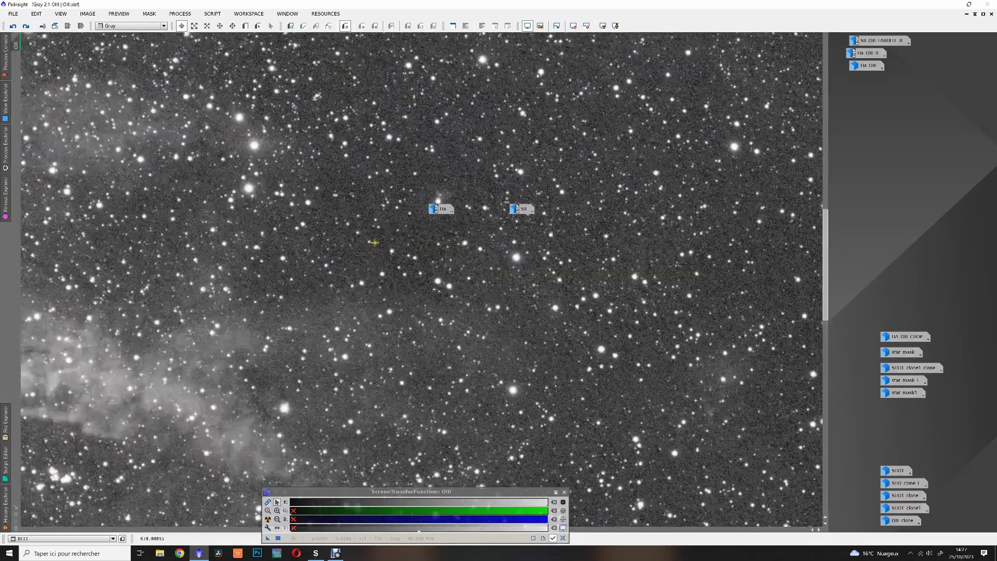
scroll(375, 242, down, 3)
click(967, 14)
Open the Ha image, auto-stretch it and inspect its nebulae in the maximised view
double_click(449, 210)
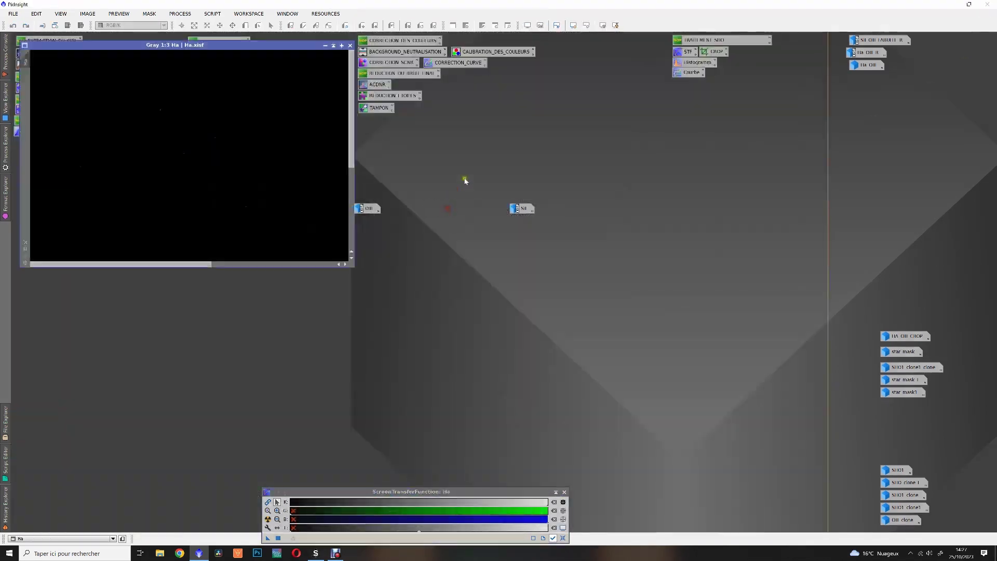
click(602, 26)
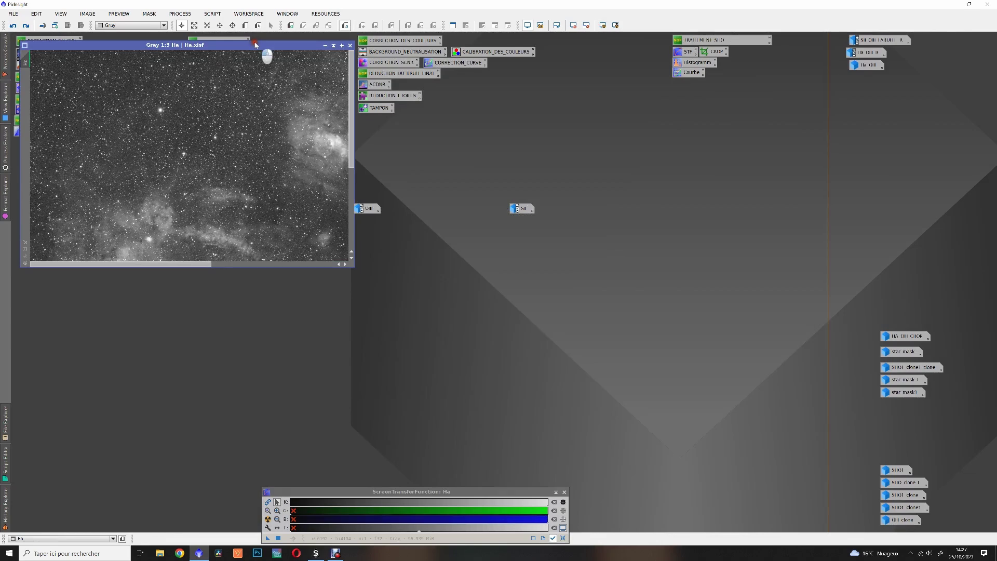
double_click(265, 46)
scroll(486, 231, up, 3)
scroll(486, 232, down, 2)
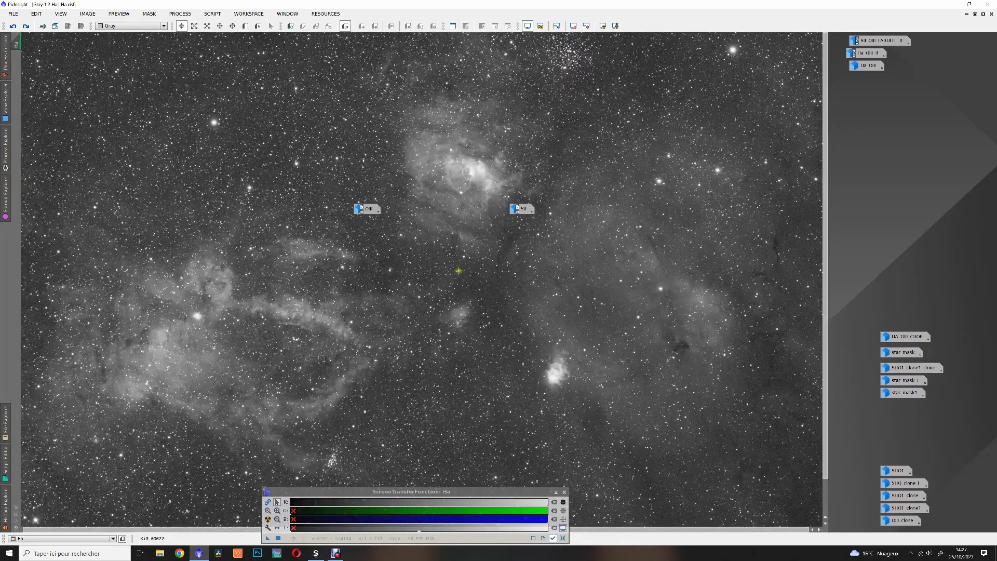
Open the OIII image again and park the minimised SII image near the other minimised images
double_click(366, 209)
drag(522, 209, 884, 131)
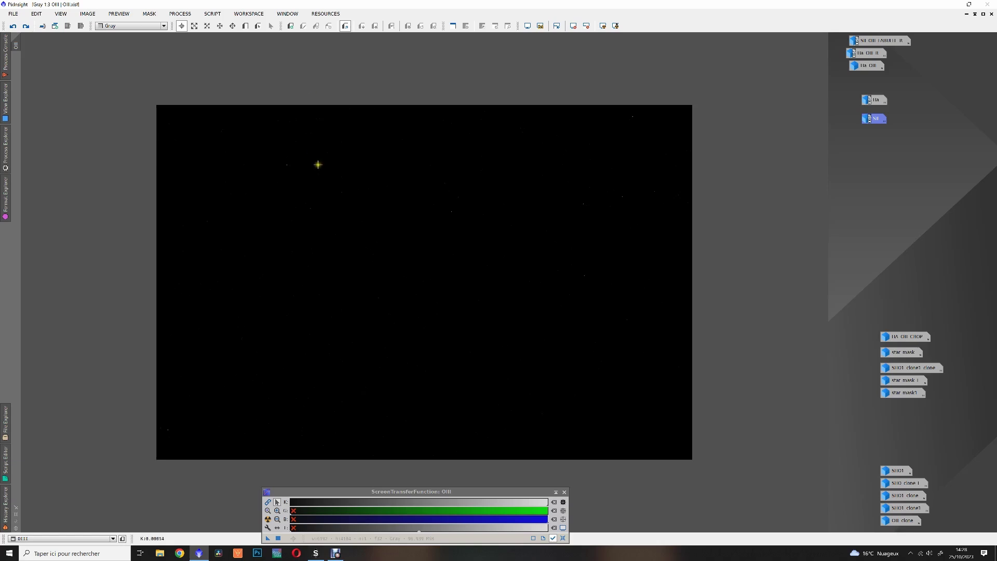
Advance the OIII image through its processing history, from the second AutomaticBackgroundExtractor via the HistogramTransformations and MaskedStretch to BlurXTerminator
mouse_move(5, 506)
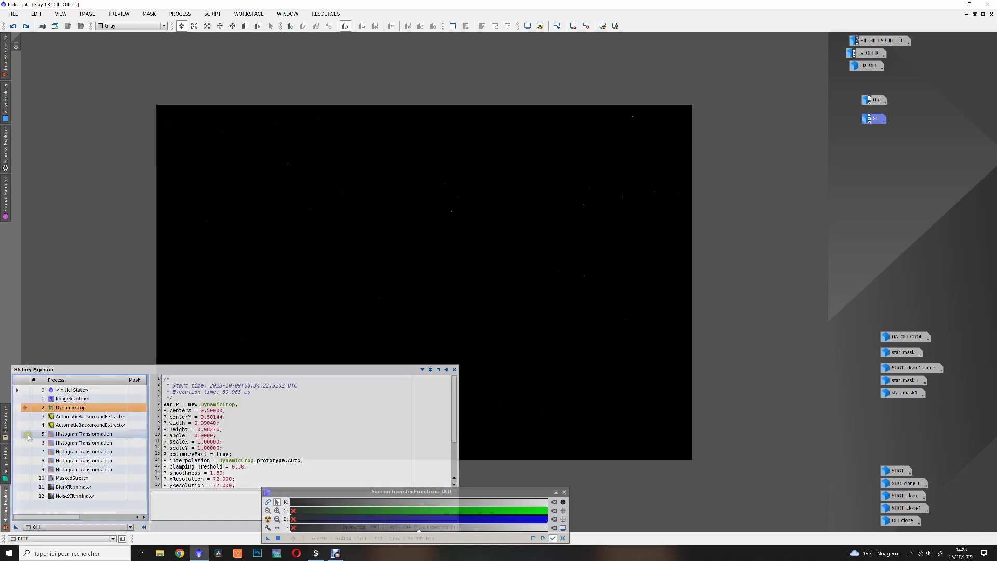
click(25, 426)
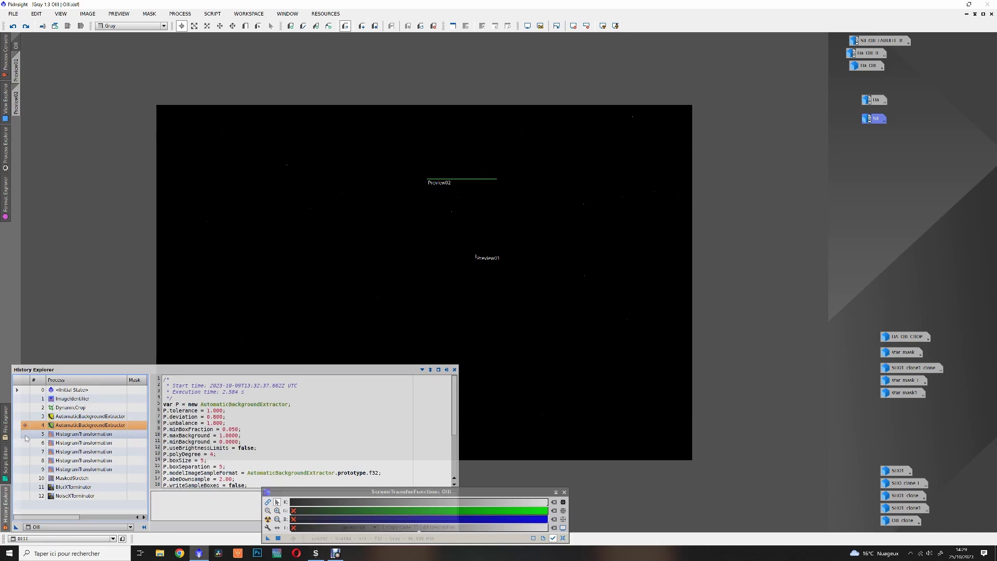
click(25, 436)
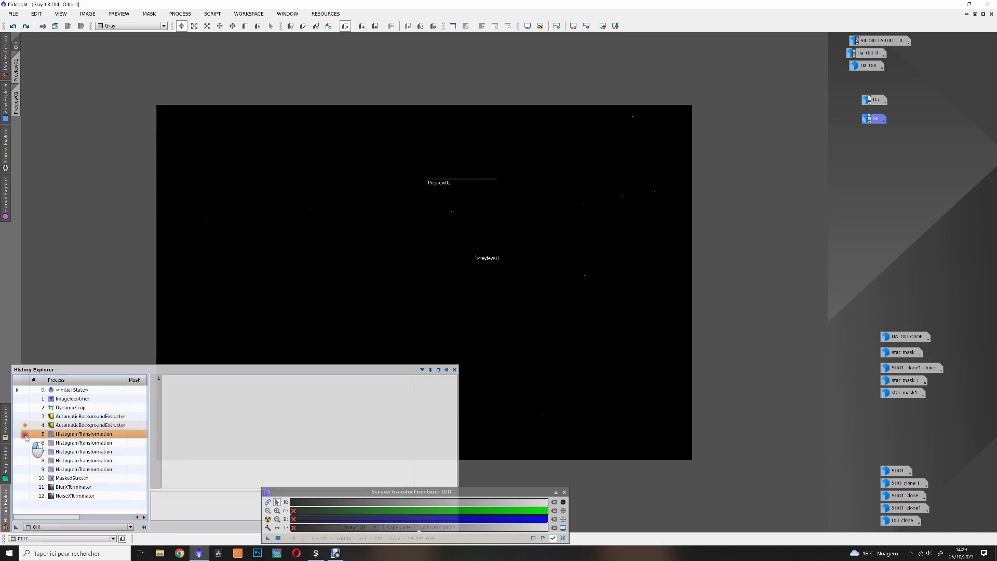
click(21, 470)
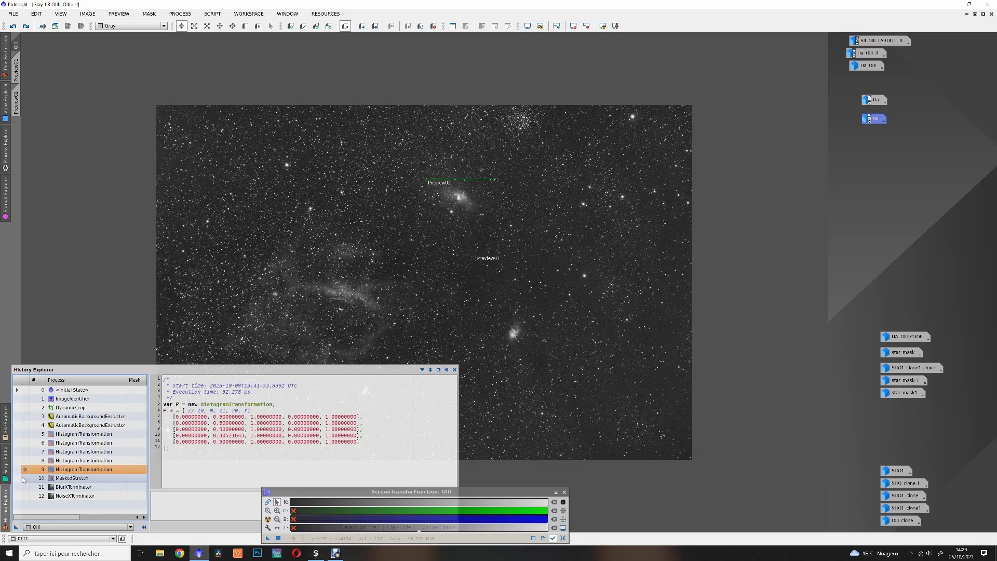
click(22, 478)
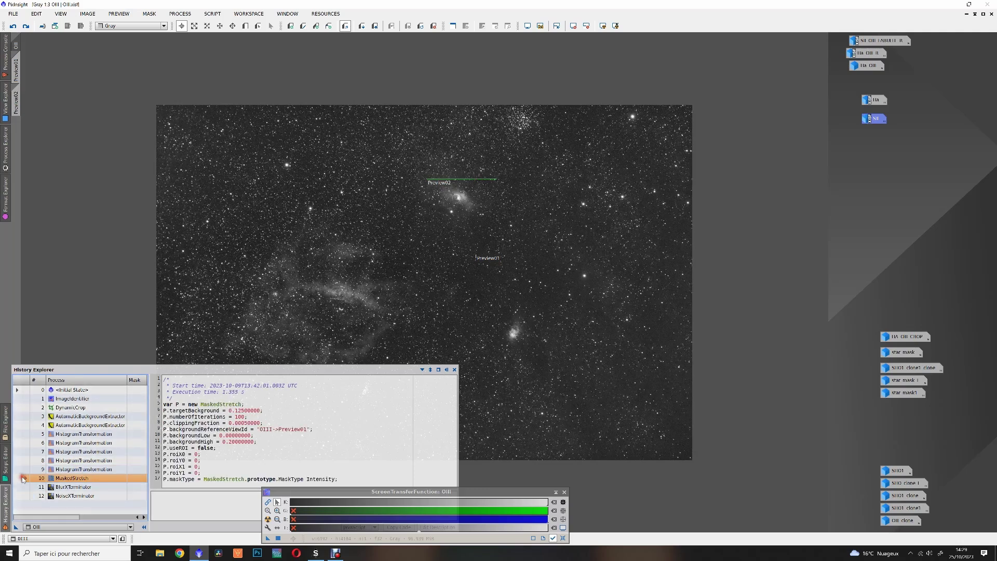
click(25, 487)
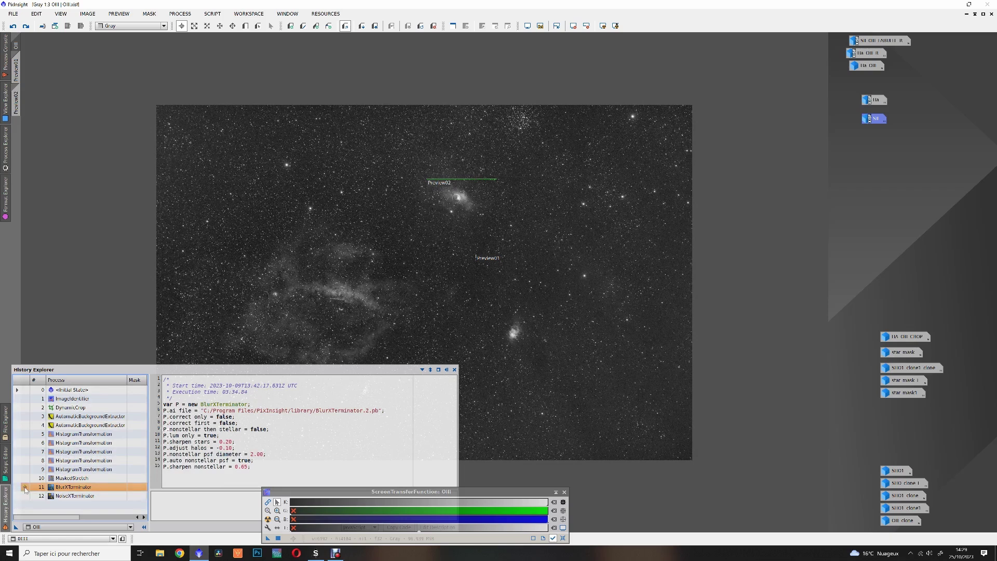
Advance the OIII image to its final NoiseXTerminator state, inspect its nebulae and stars close up, and minimise the image
click(25, 496)
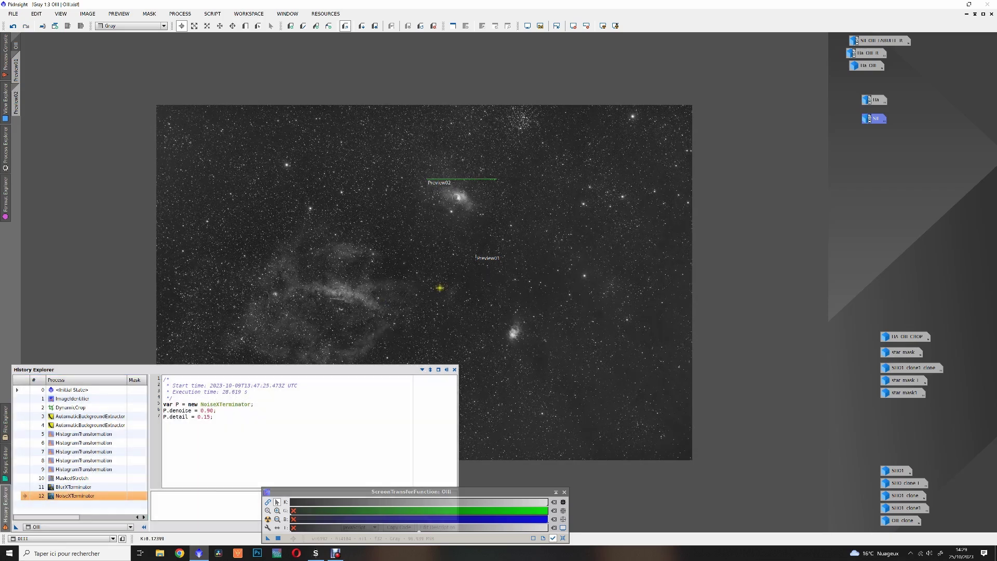
scroll(440, 288, up, 3)
scroll(440, 287, down, 2)
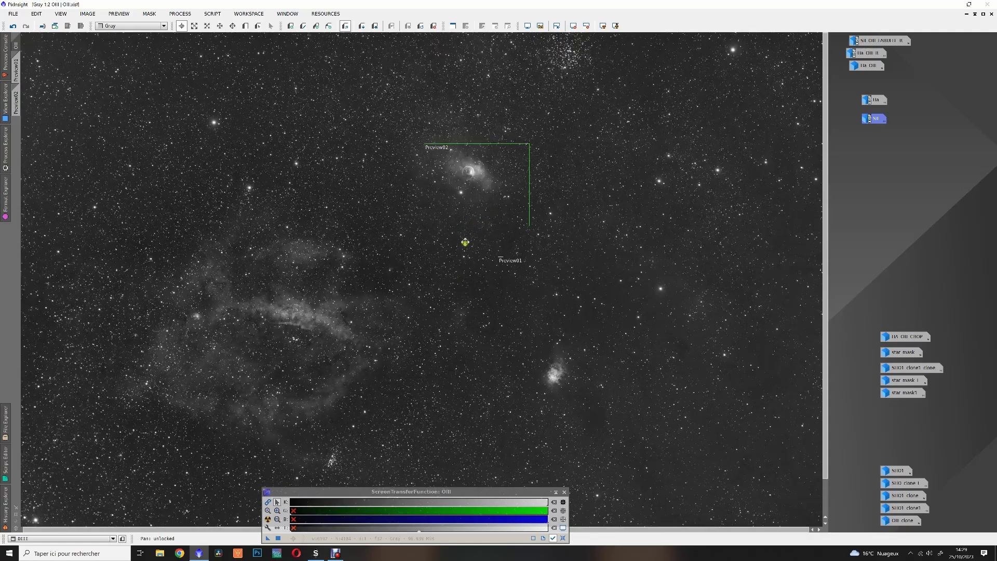
scroll(466, 235, up, 1)
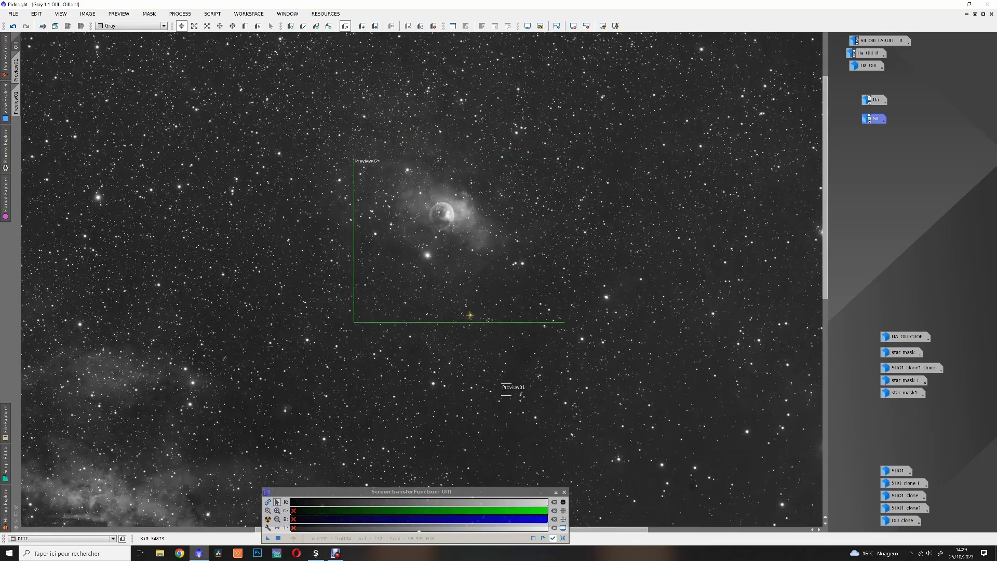
scroll(484, 303, down, 1)
scroll(479, 304, up, 1)
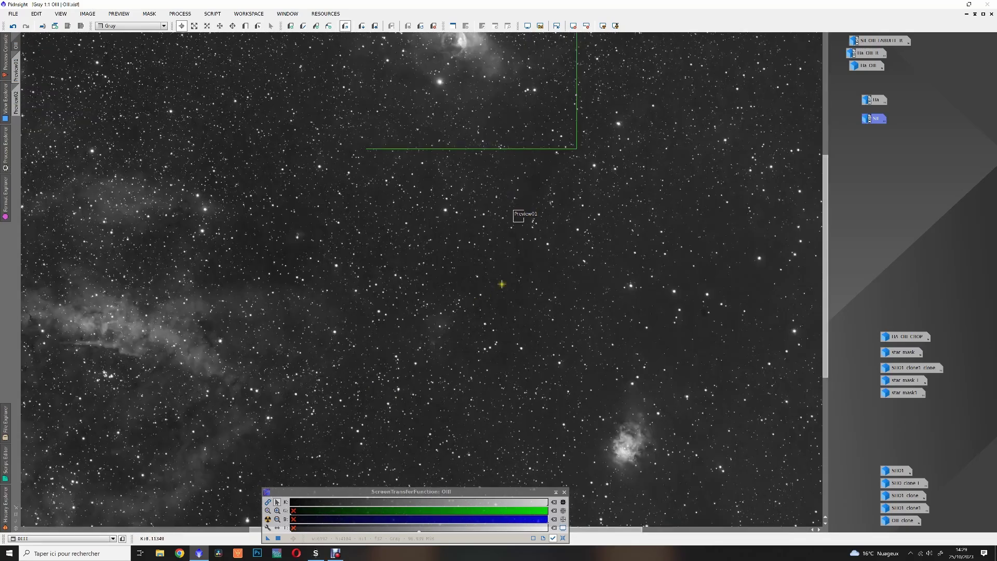
scroll(502, 284, down, 2)
click(967, 14)
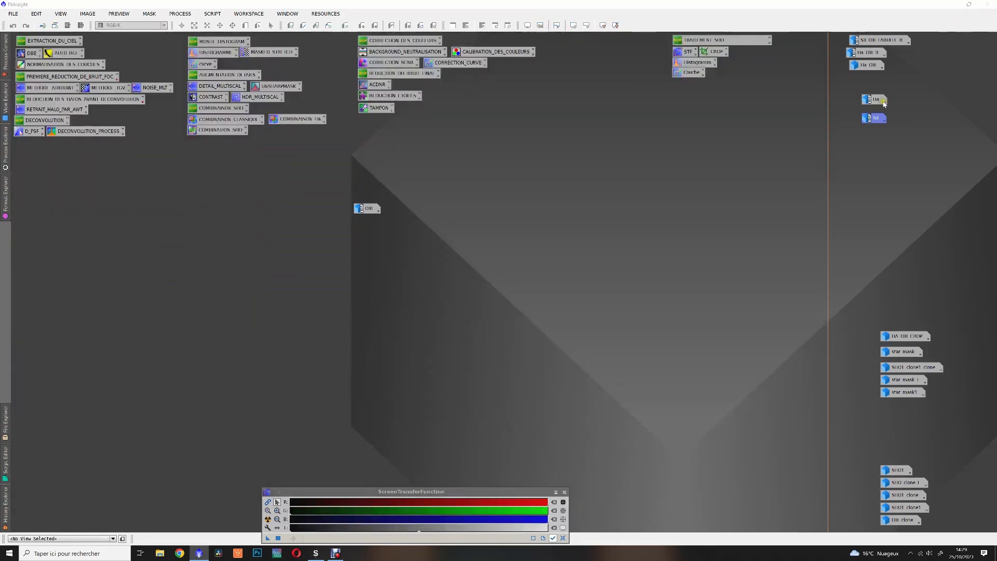
Open the Ha image in the maximised view and display its processing history
double_click(884, 104)
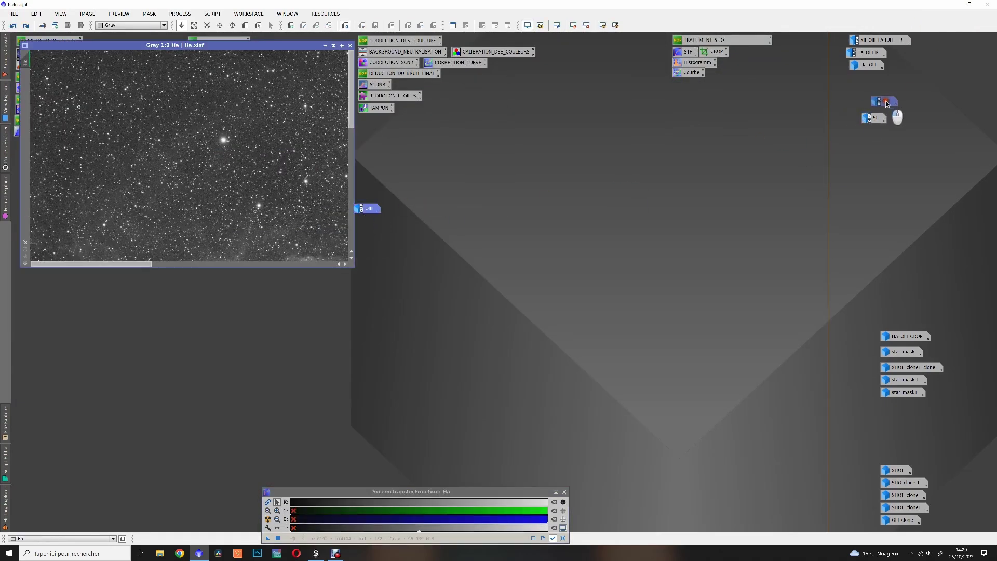
double_click(263, 45)
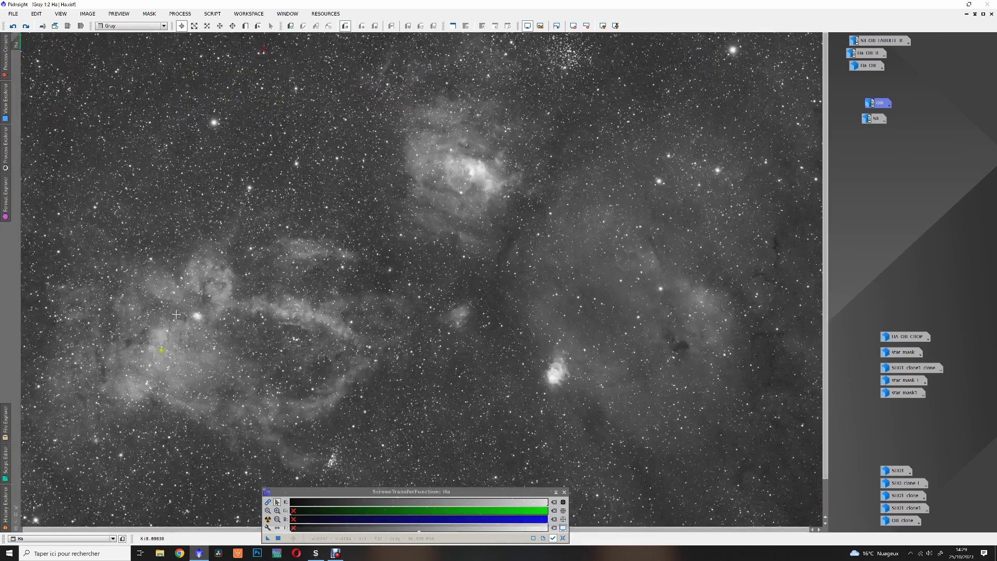
click(4, 522)
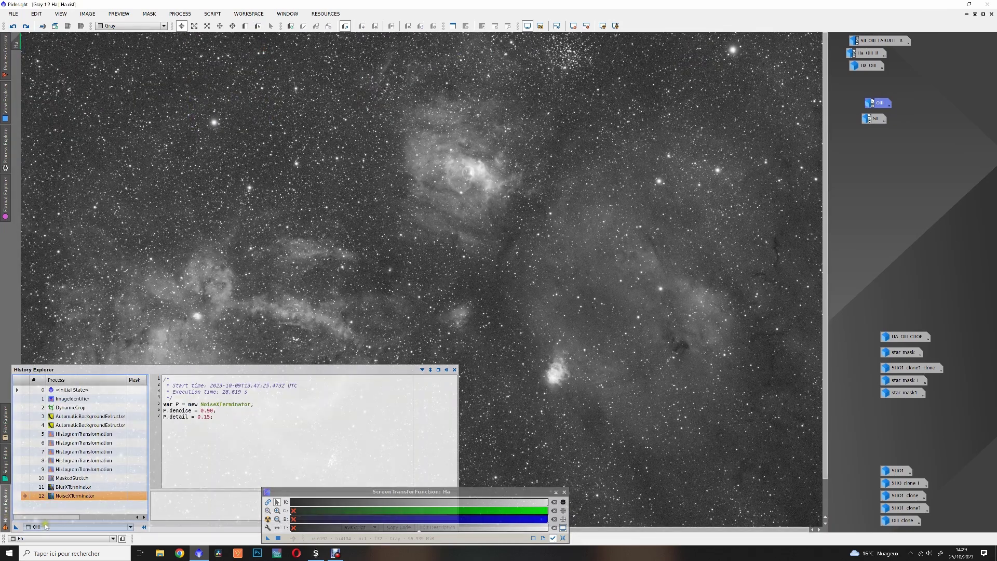
click(44, 527)
scroll(38, 457, up, 3)
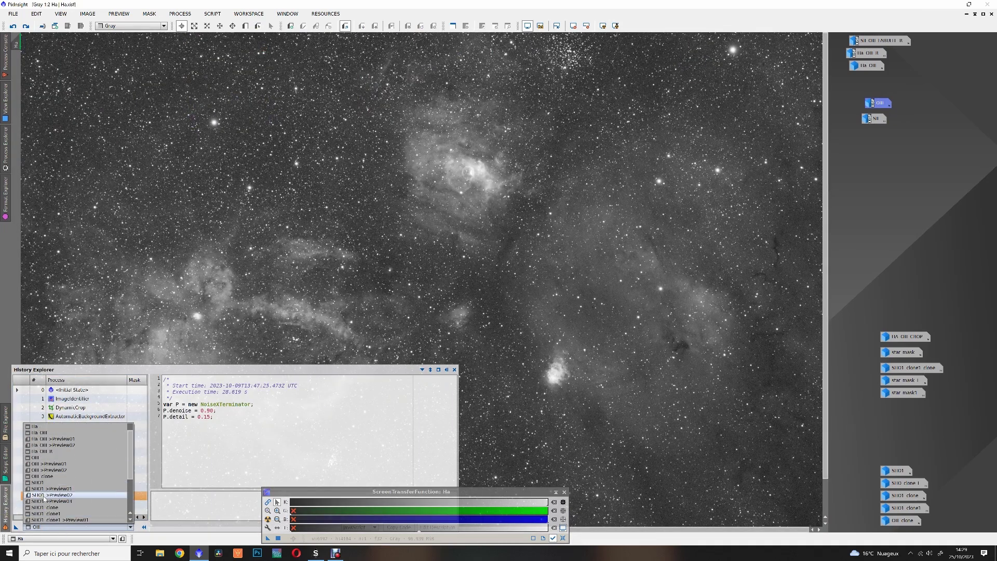
click(35, 438)
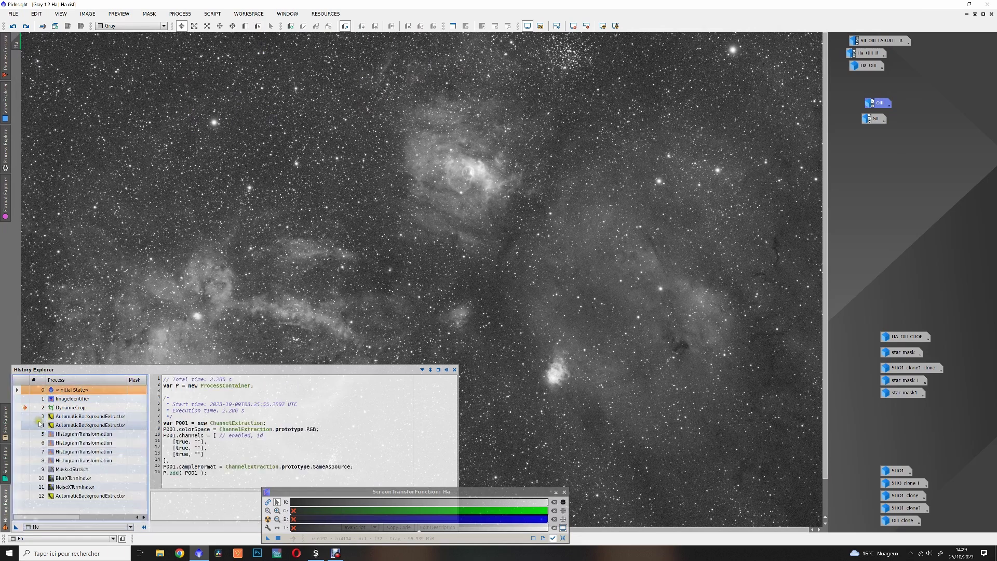
Advance the Ha image through both AutomaticBackgroundExtractor states to the first HistogramTransformation and disable its screen stretch
click(31, 417)
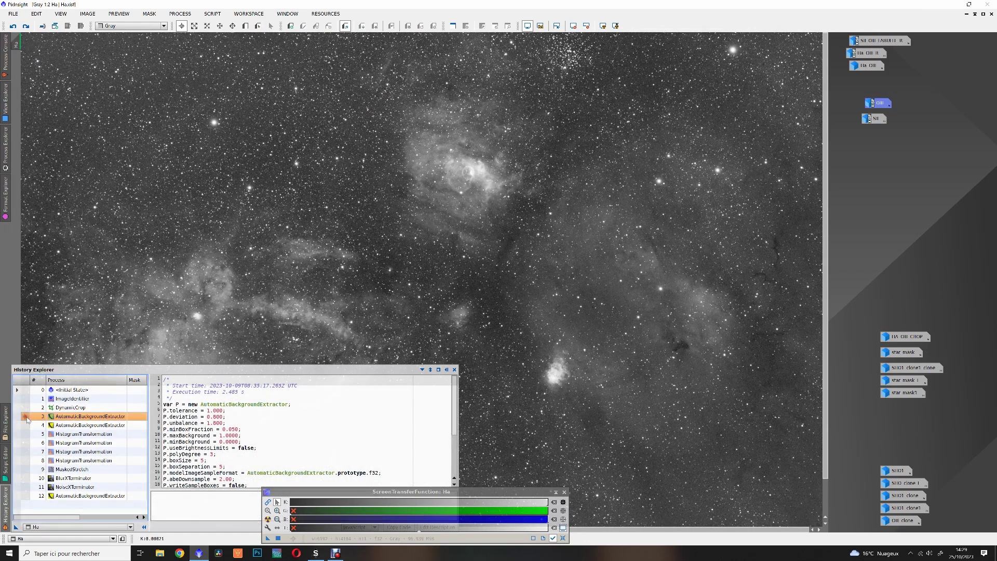
click(26, 425)
click(26, 434)
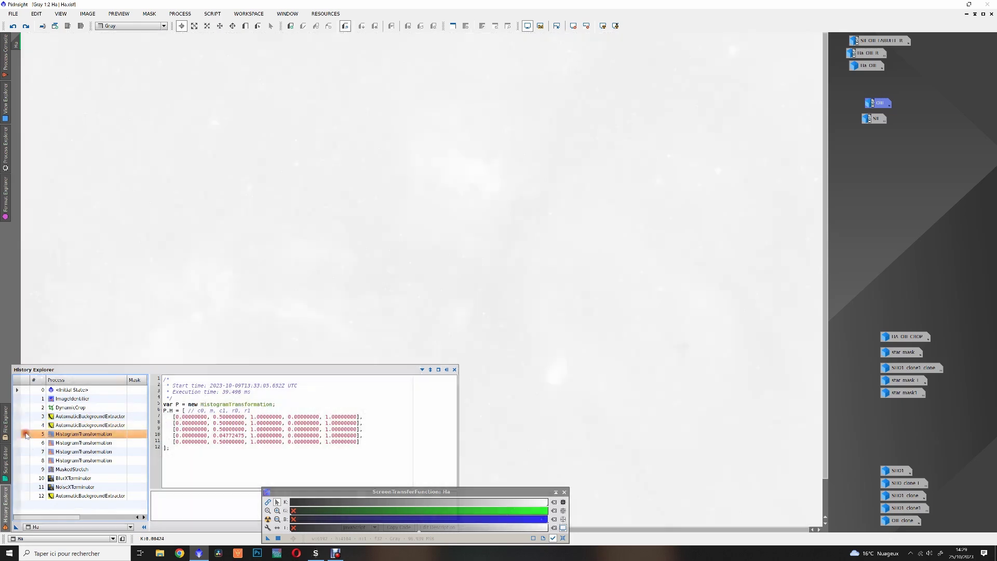
click(528, 26)
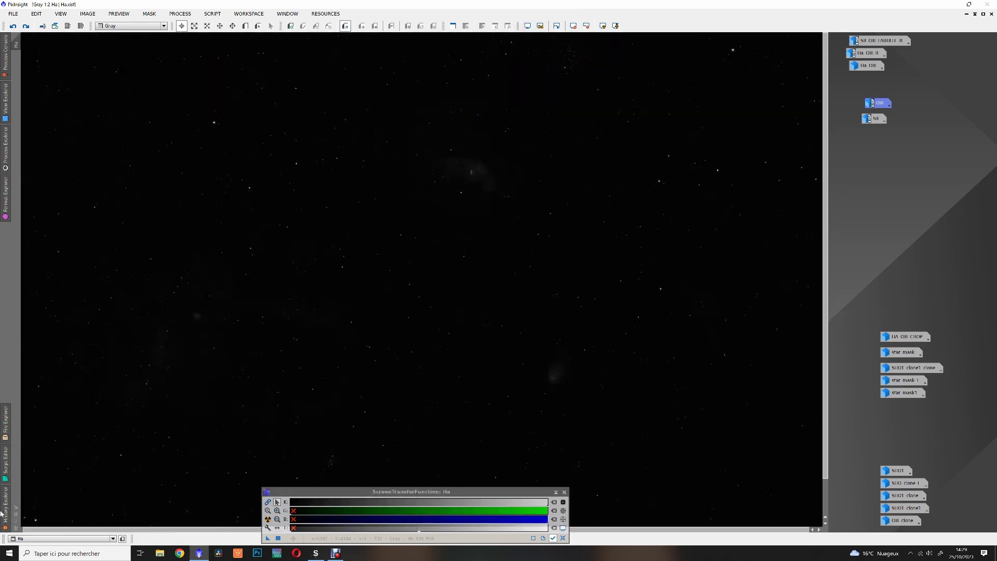
Advance the Ha image from the last HistogramTransformation through MaskedStretch, BlurXTerminator and NoiseXTerminator to the final AutomaticBackgroundExtractor, and minimise it
mouse_move(6, 511)
click(29, 460)
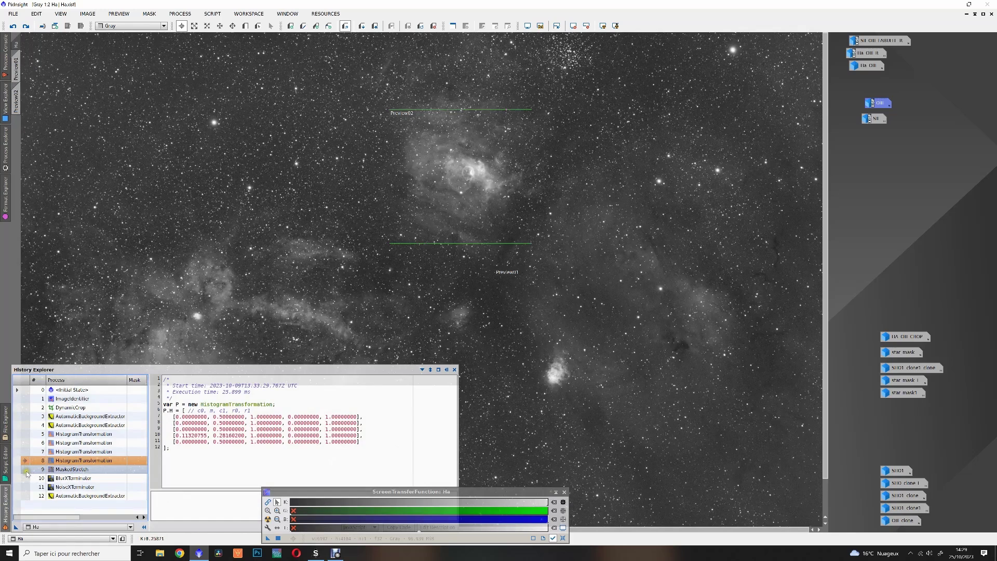
click(27, 469)
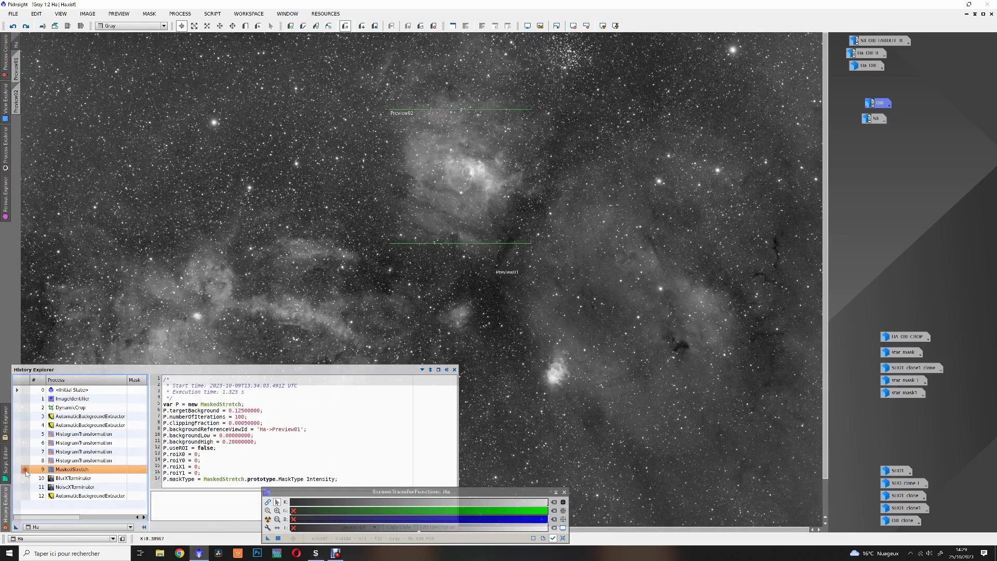
click(26, 478)
click(27, 487)
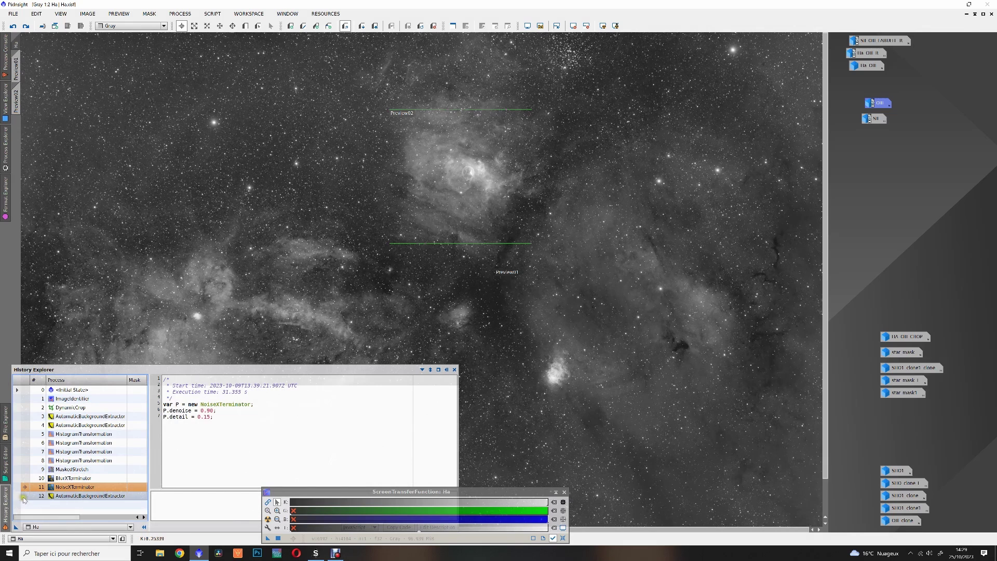
click(26, 496)
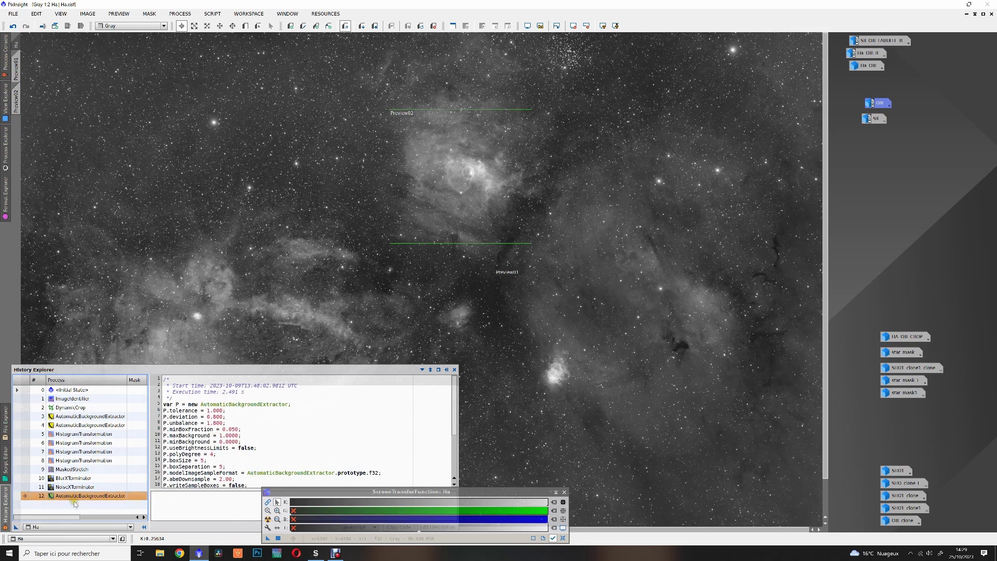
scroll(491, 205, down, 1)
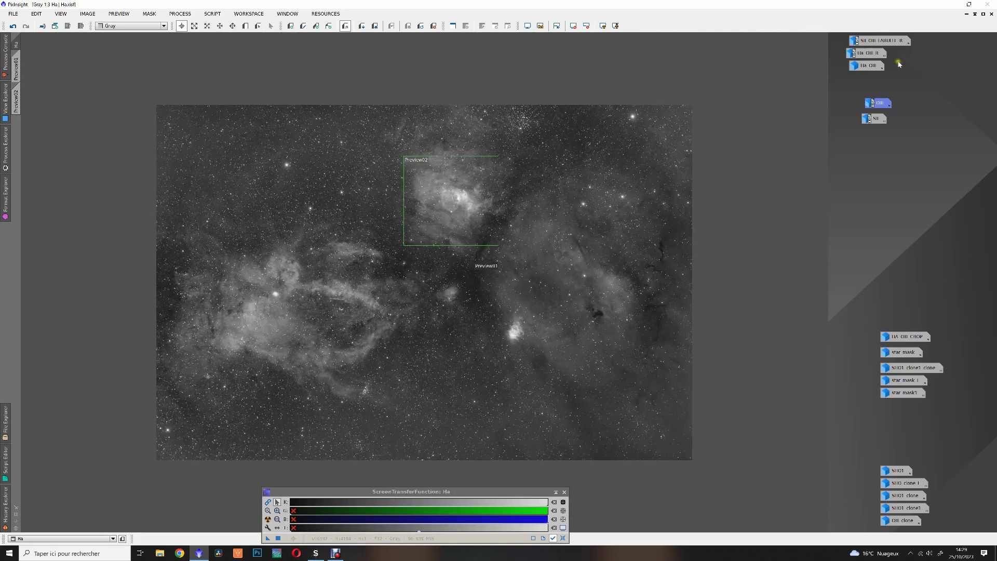
click(967, 16)
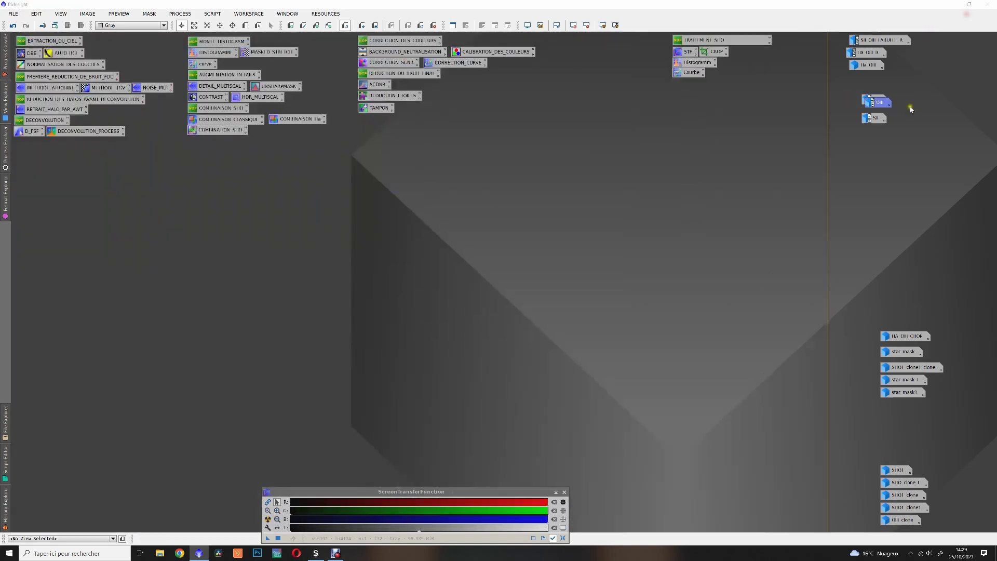
Open the SII image in the maximised view, disable its screen stretch and display its processing history
double_click(874, 119)
double_click(38, 37)
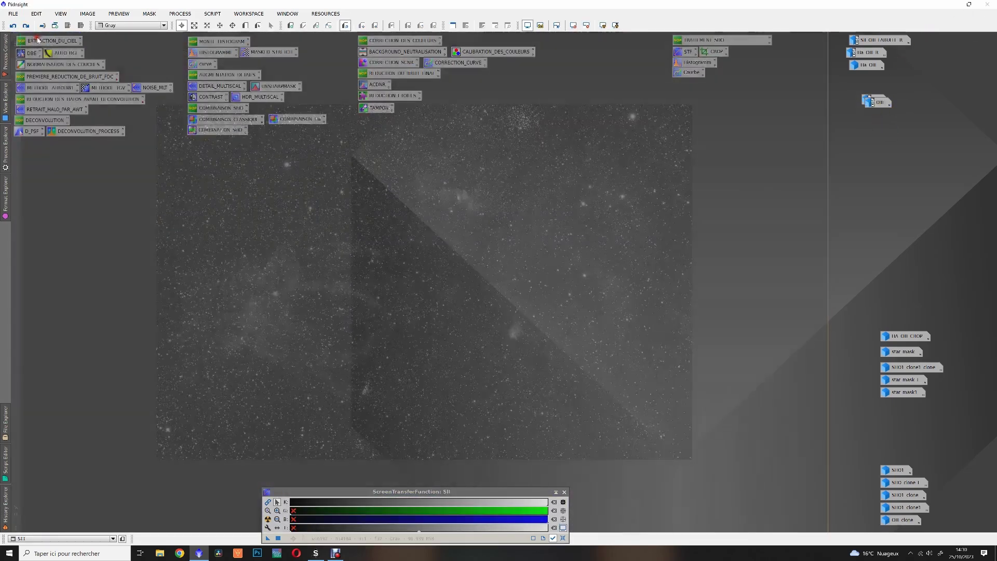
click(529, 26)
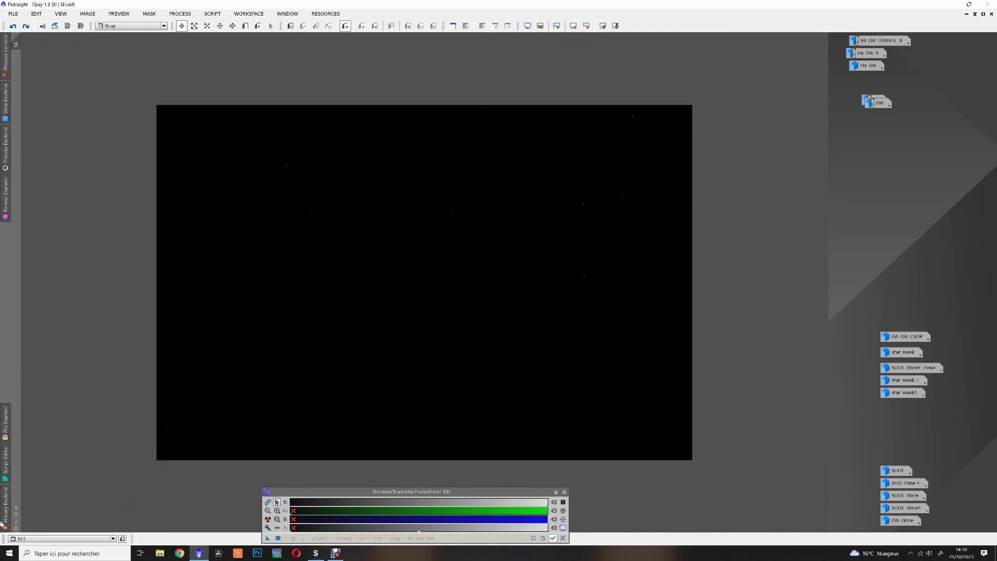
click(32, 528)
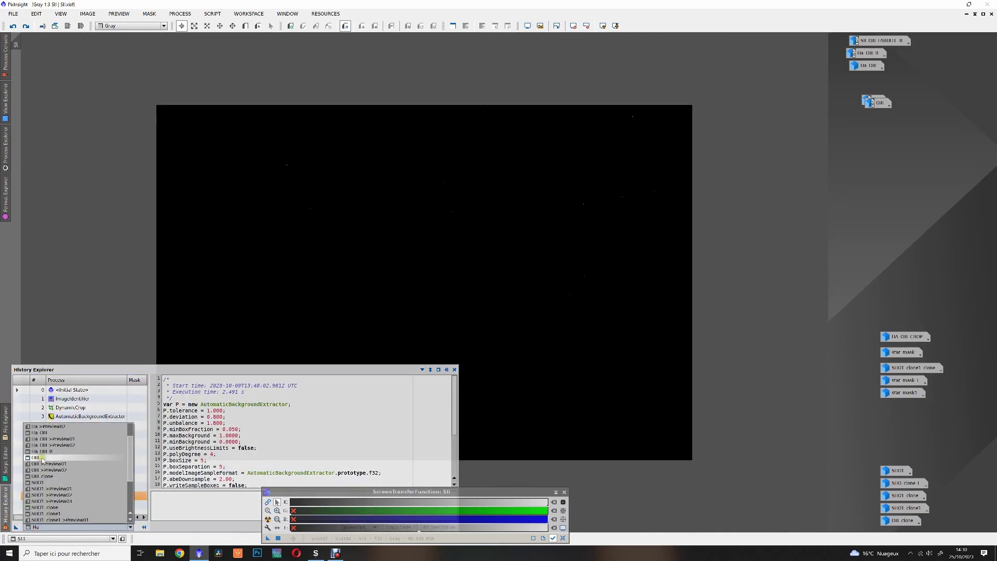
scroll(48, 482, down, 3)
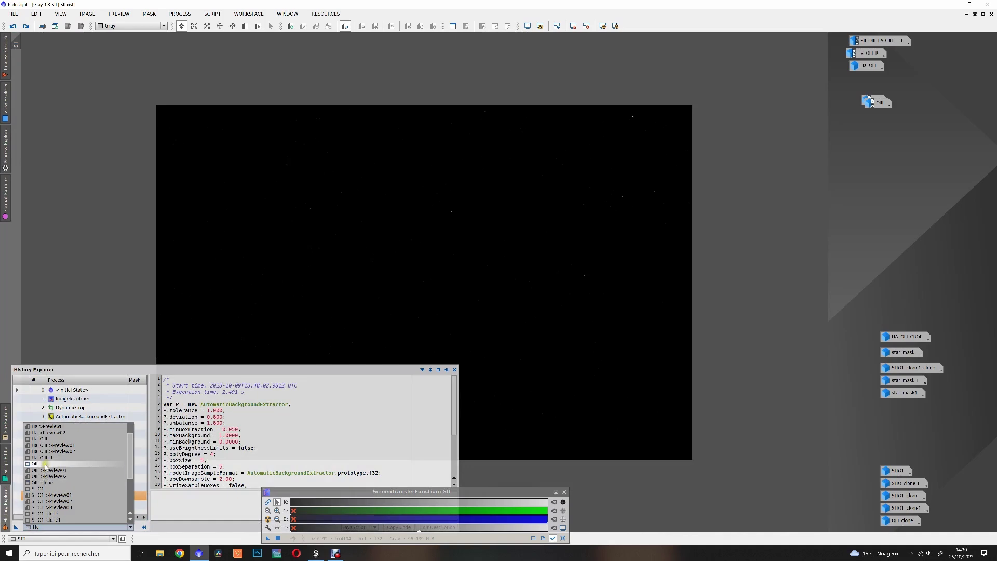
scroll(50, 487, down, 1)
click(50, 489)
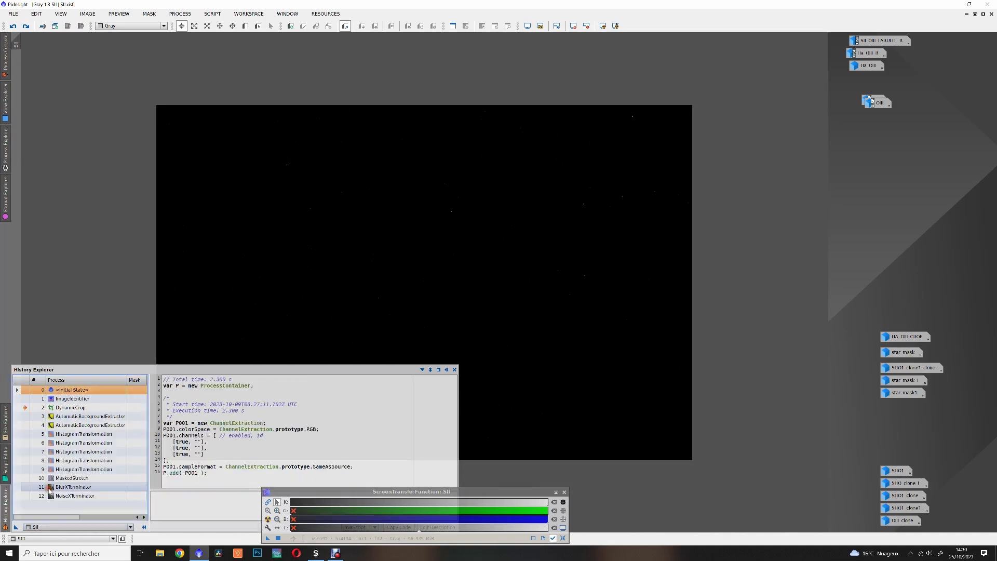
Advance the SII image from the second AutomaticBackgroundExtractor through the HistogramTransformations, MaskedStretch and BlurXTerminator to NoiseXTerminator
click(27, 426)
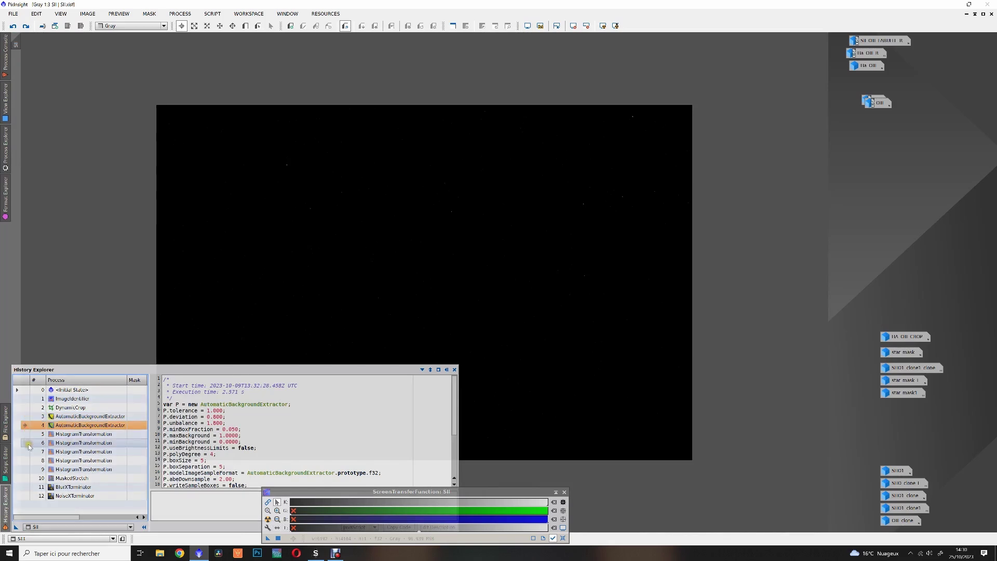
click(23, 470)
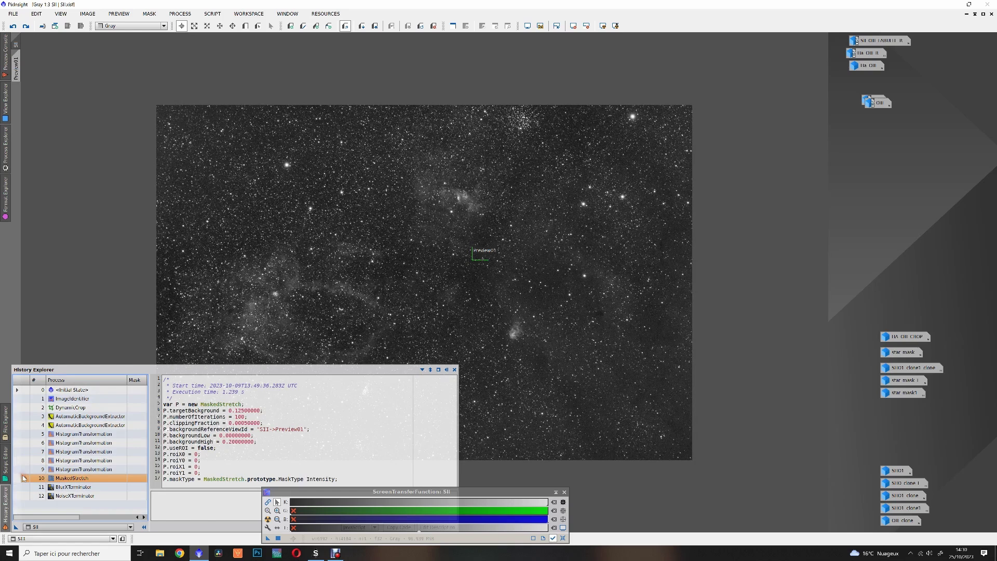
click(24, 487)
click(25, 495)
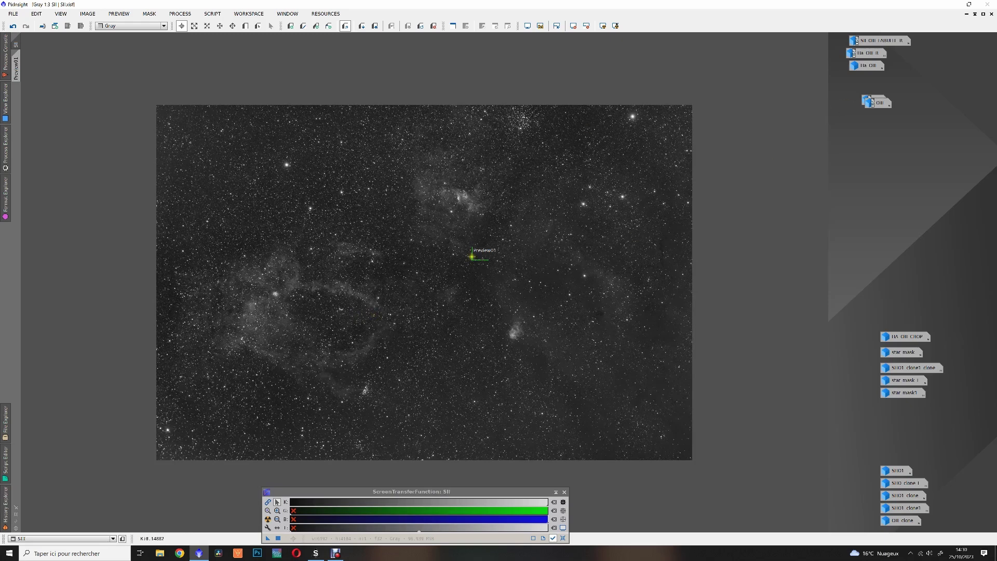
Inspect the SII image's nebulae close up, park the minimised OIII image directly below Ha, and minimise SII
scroll(472, 257, up, 2)
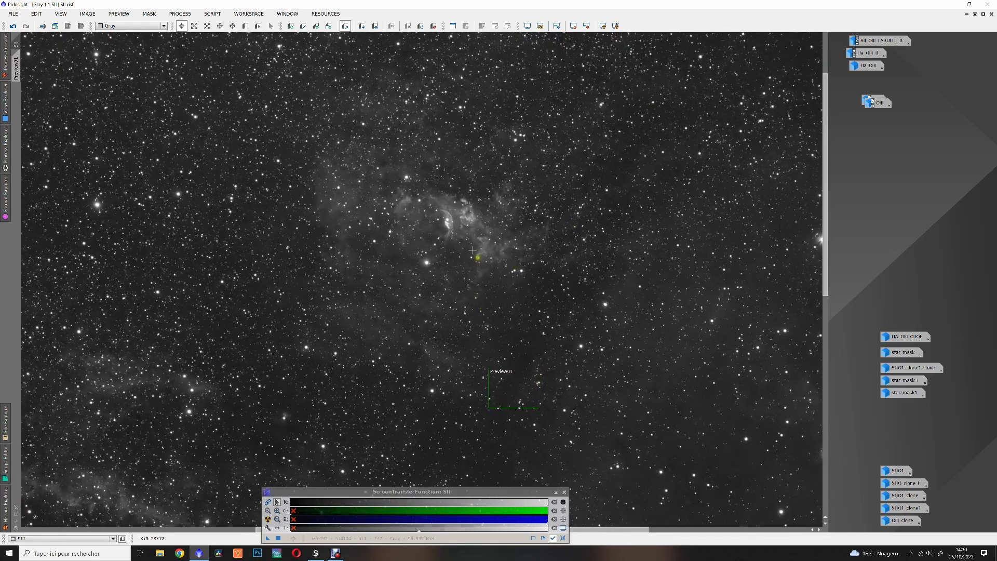
scroll(498, 269, down, 1)
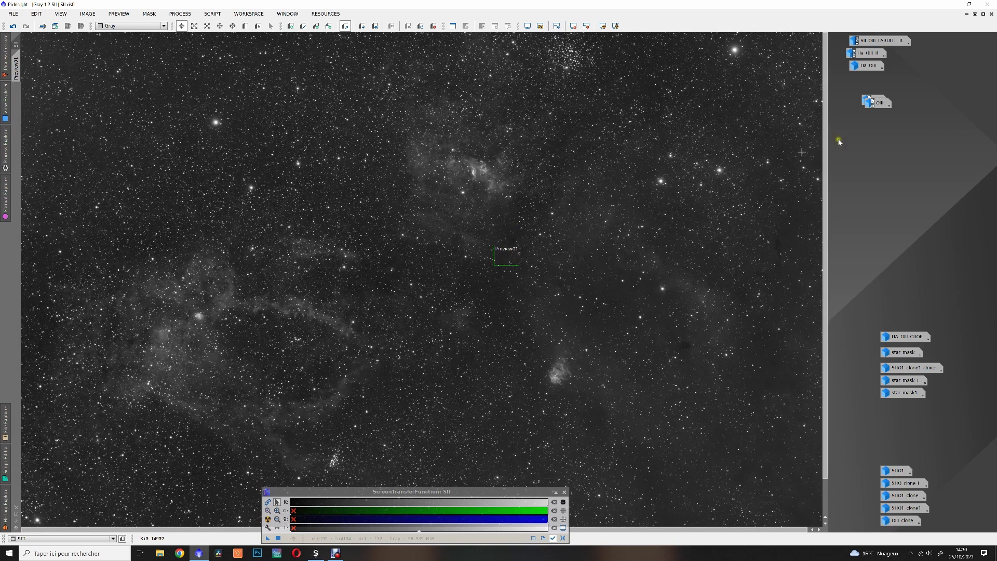
drag(878, 102, 871, 114)
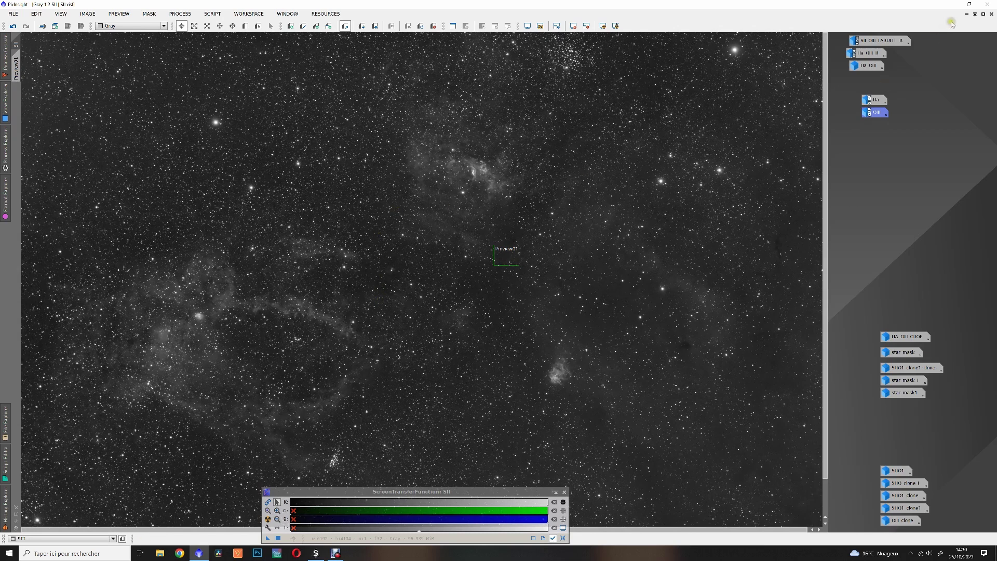
click(967, 14)
Open the saved SHO PixelMath combination and the classic LRGBCombination that assigns SII, Ha and OIII to R, G and B
double_click(214, 131)
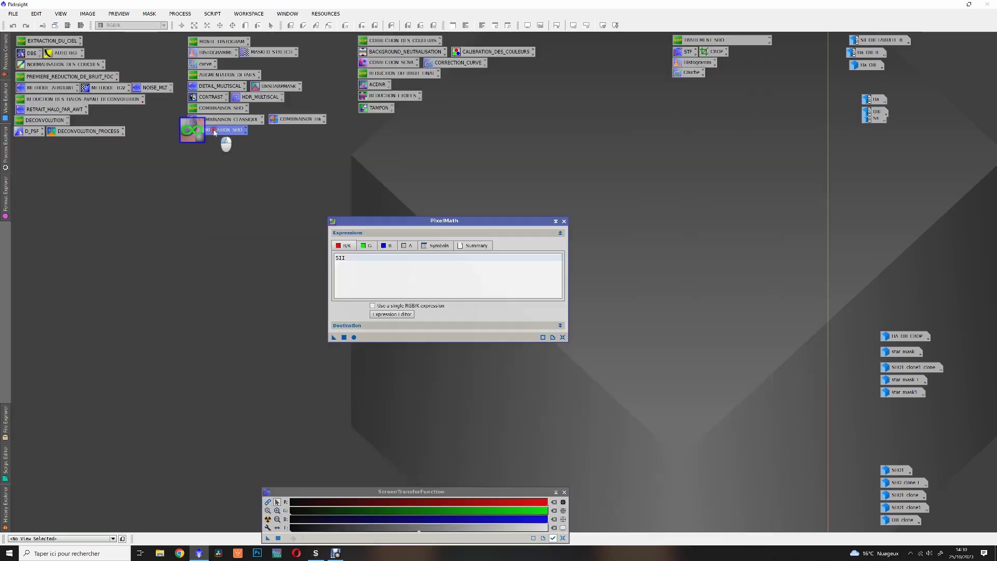
drag(438, 223, 424, 214)
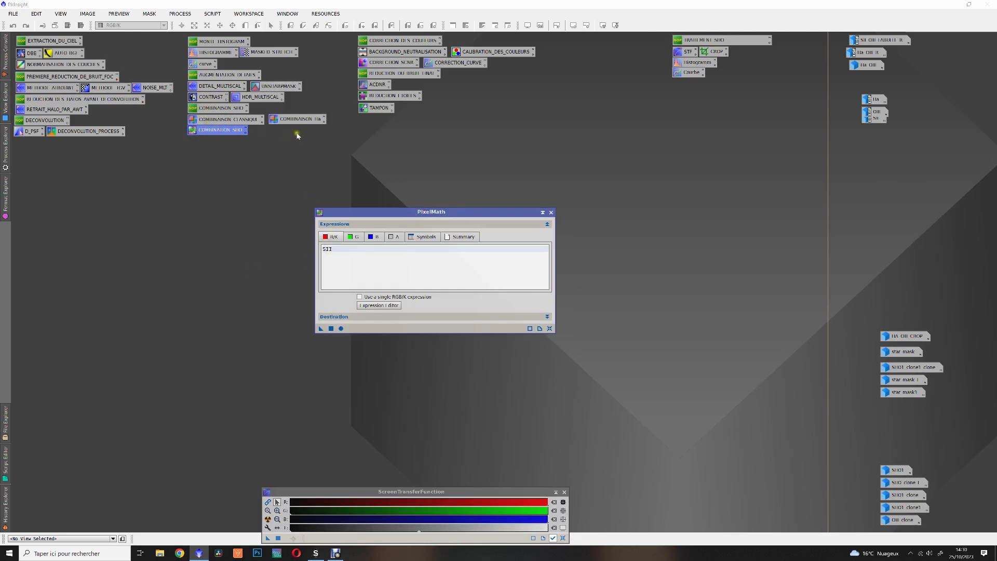
double_click(307, 120)
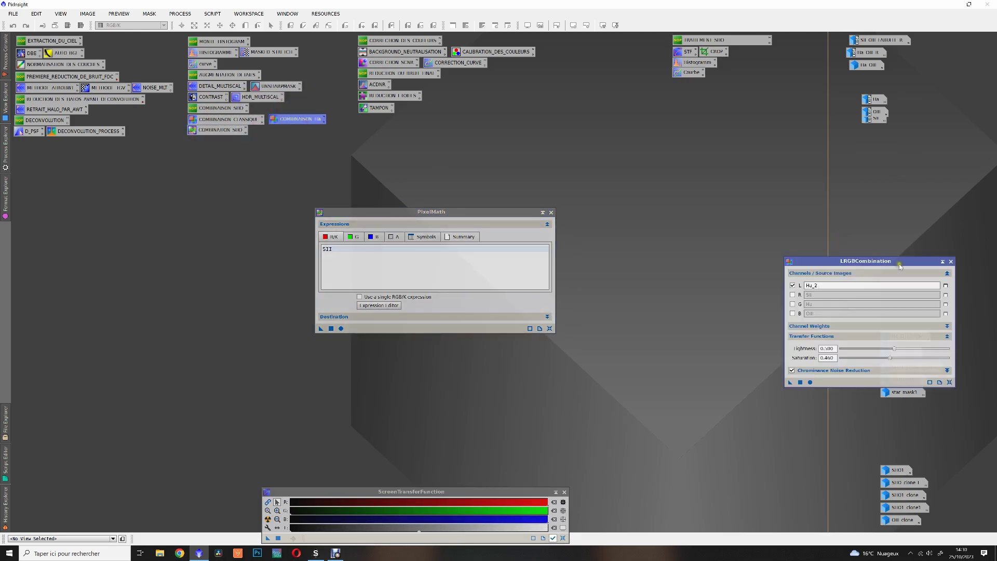
click(951, 261)
double_click(215, 123)
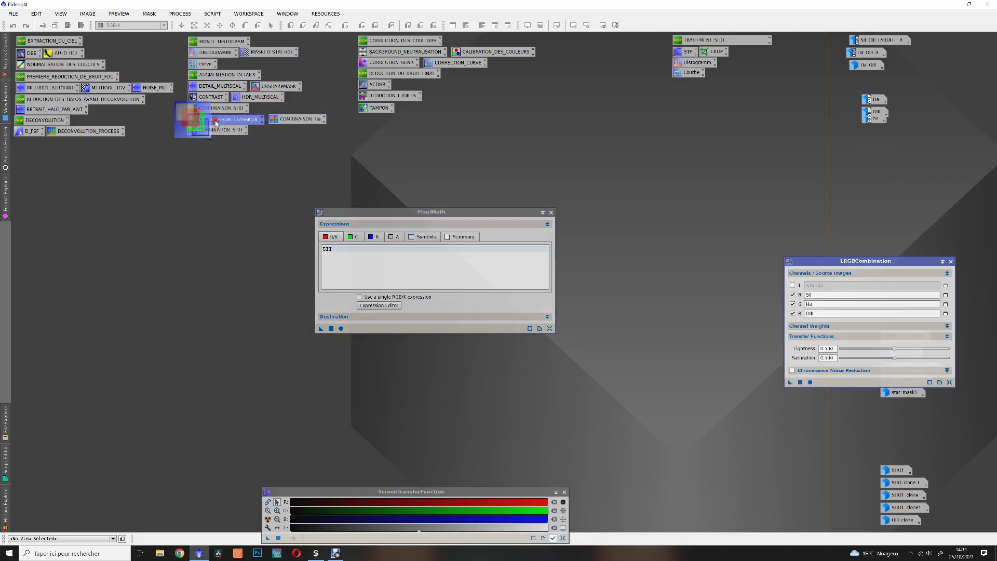
click(816, 303)
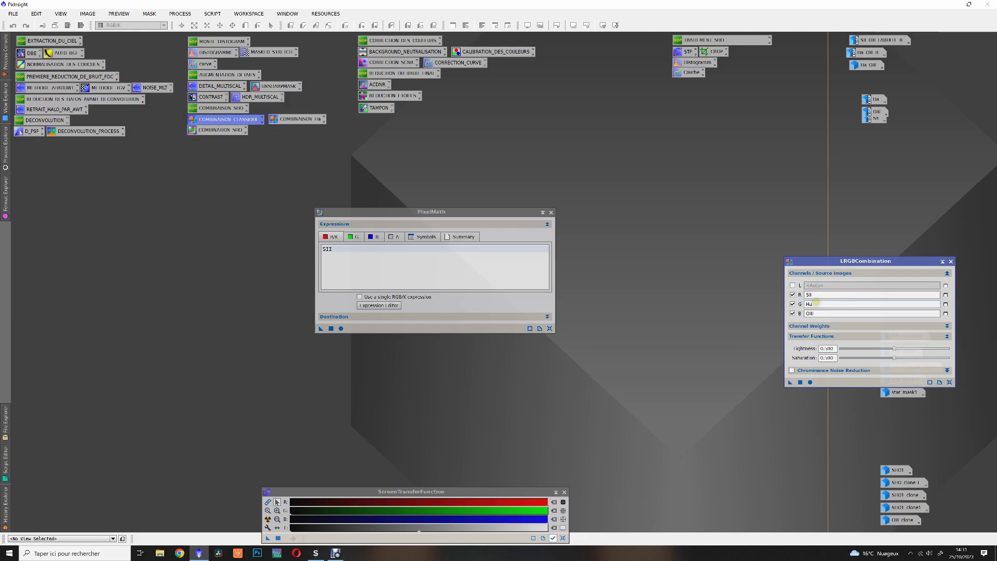
Close the LRGBCombination and review the PixelMath expressions for the red, green and blue channels
click(818, 312)
click(951, 262)
click(341, 283)
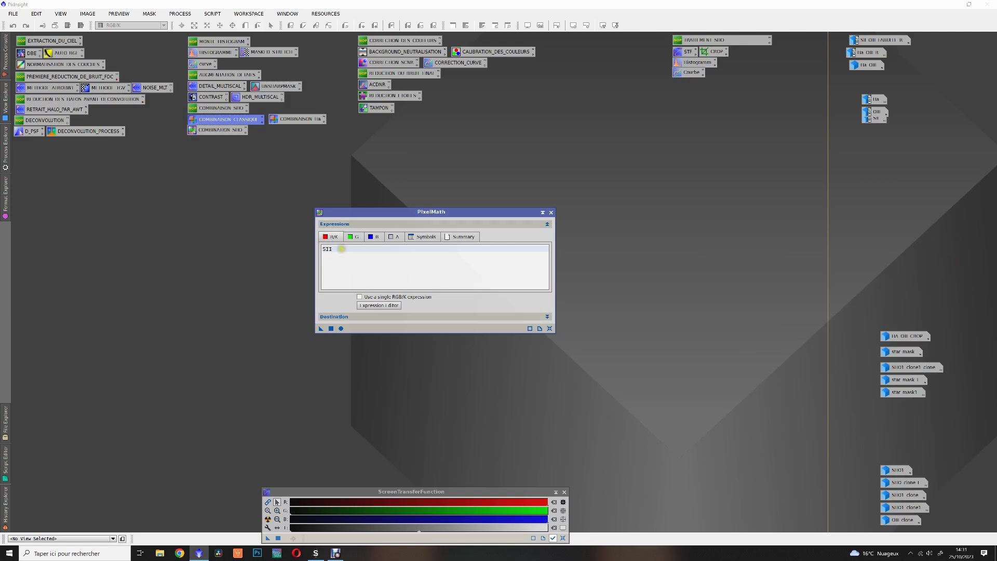
click(353, 237)
click(335, 259)
click(383, 249)
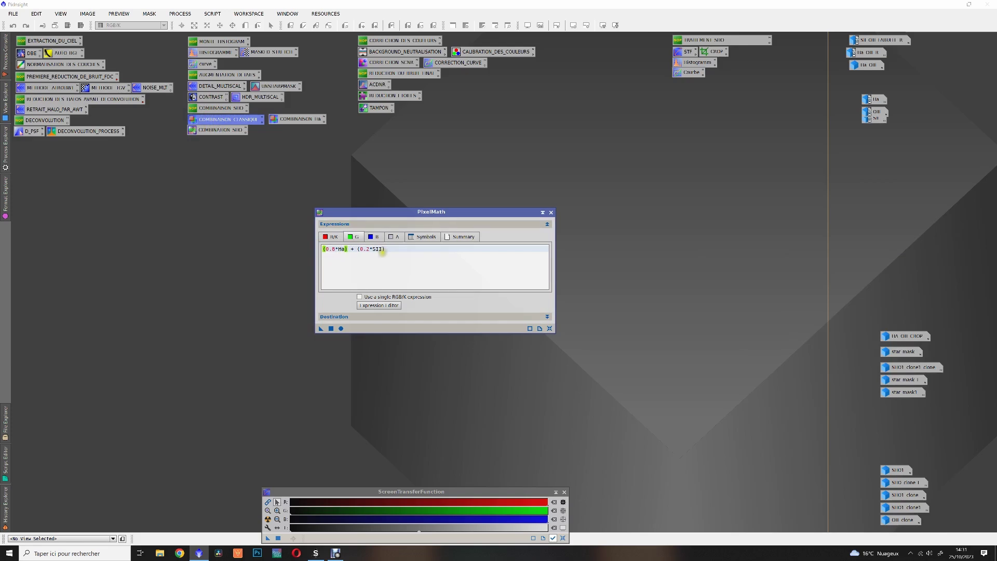
click(375, 238)
Open the SHO1 composite and advance it to the first SCNR in its processing history, reviewing that process's settings
double_click(867, 103)
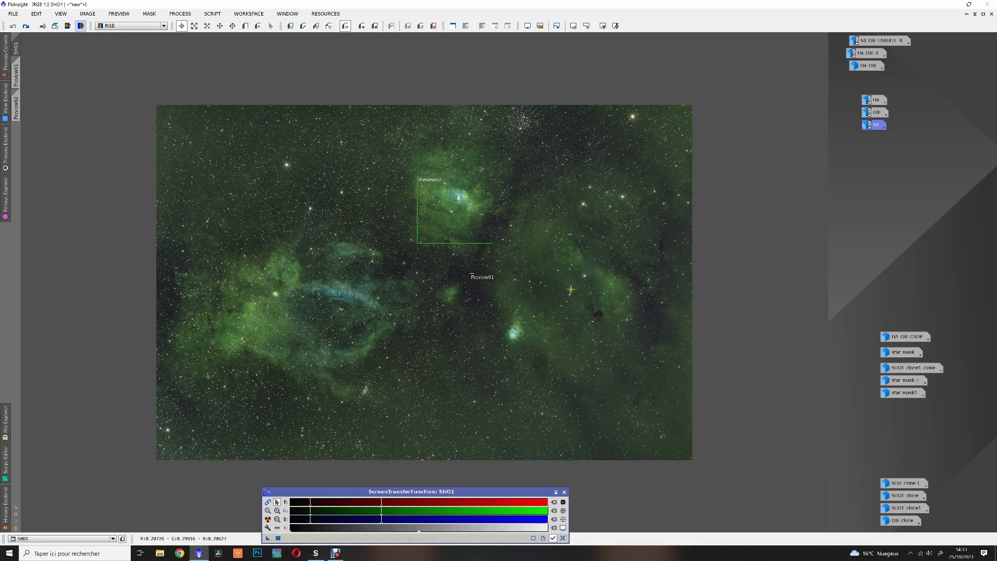
scroll(445, 247, up, 2)
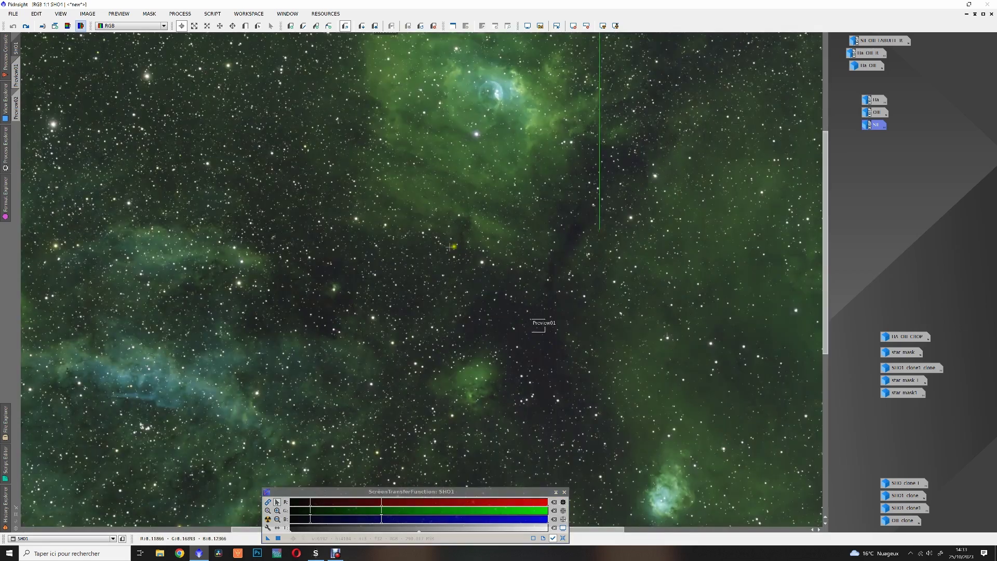
click(7, 501)
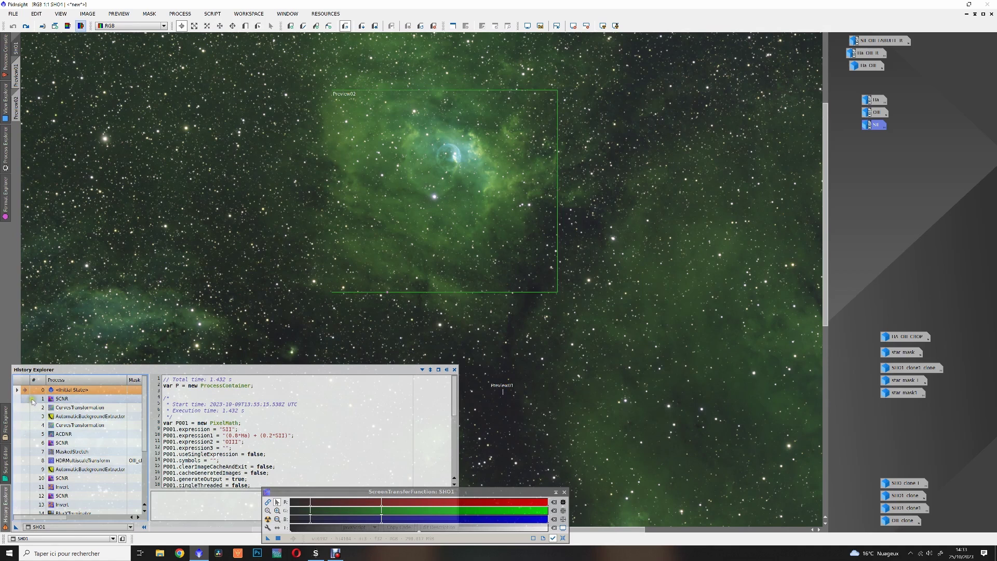
double_click(73, 399)
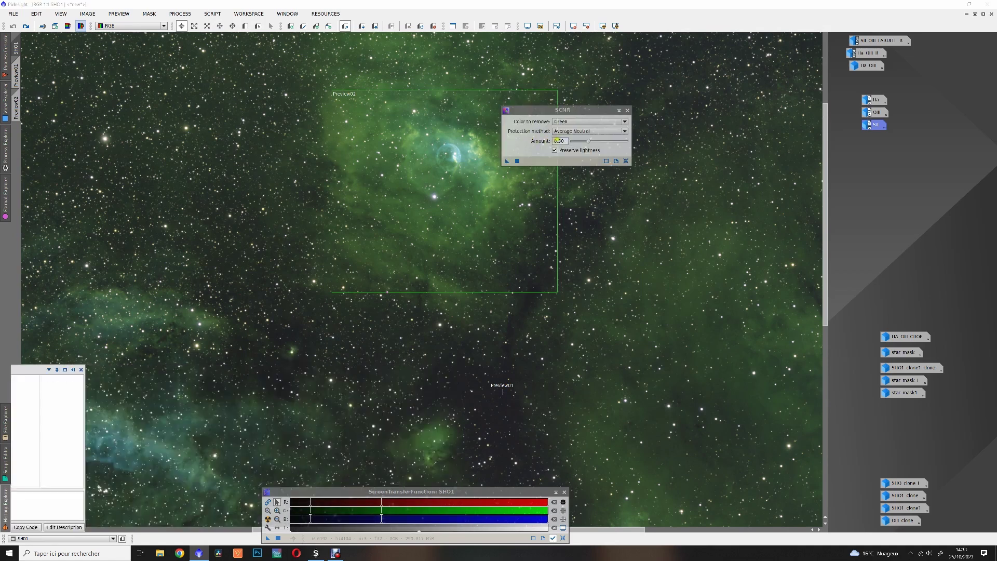
click(627, 110)
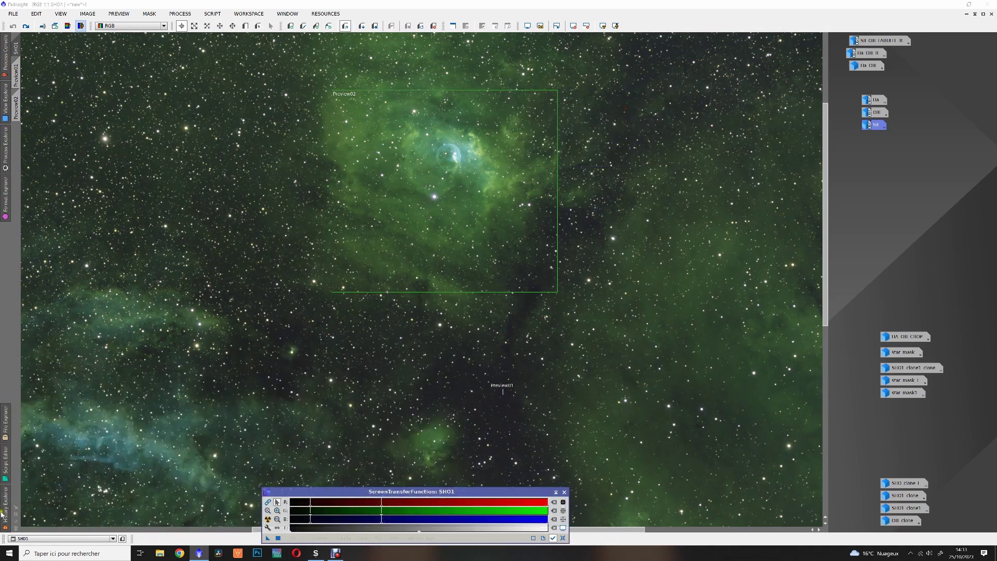
mouse_move(5, 509)
click(25, 399)
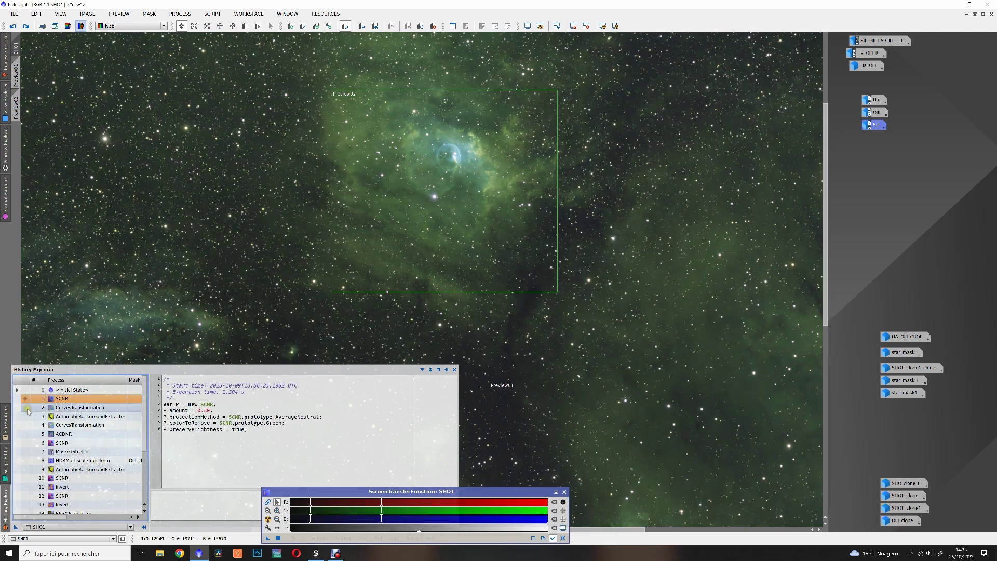
Review the first CurvesTransformation's curve, advance SHO1 to that state and compare the image before and after it
double_click(49, 409)
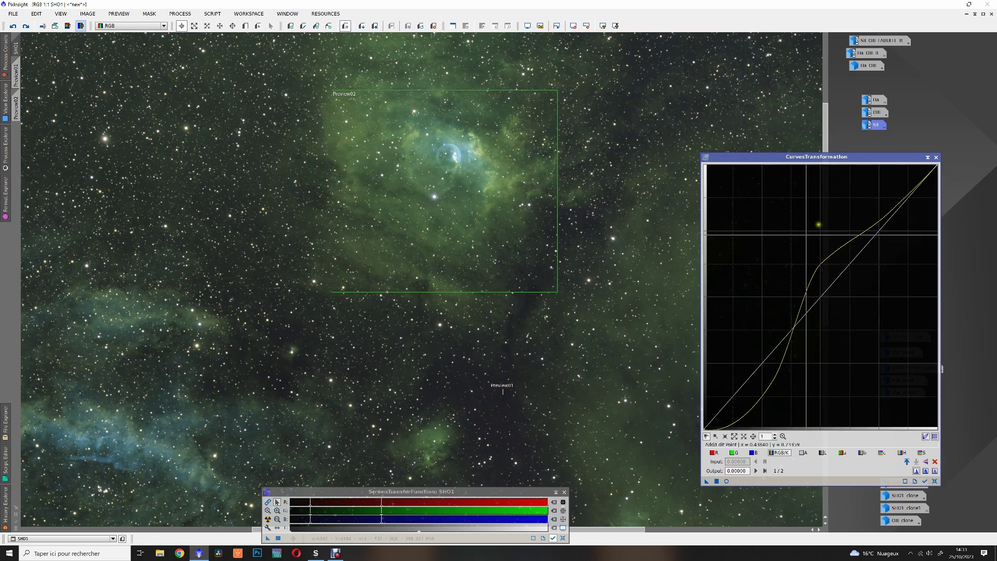
click(936, 158)
click(7, 522)
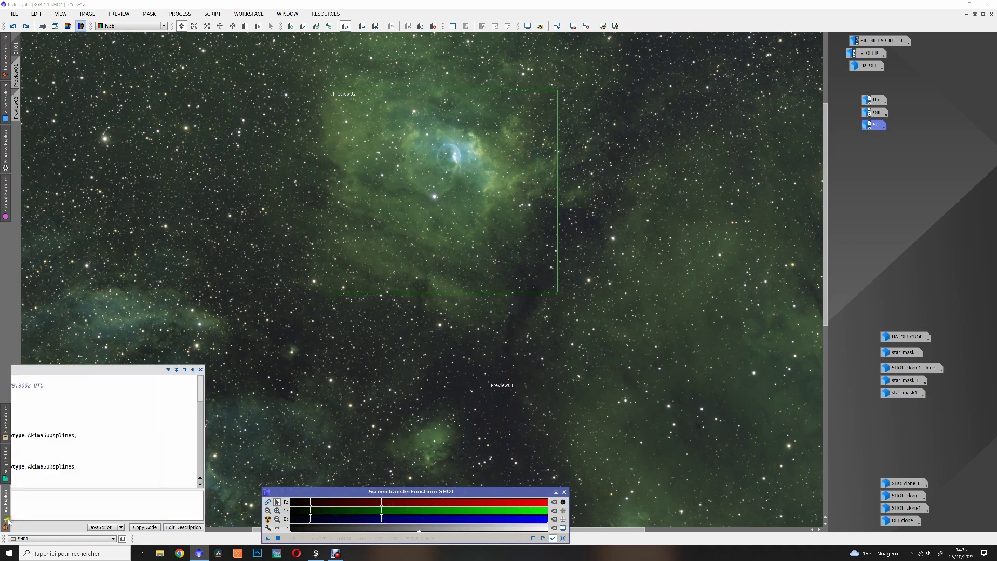
click(26, 408)
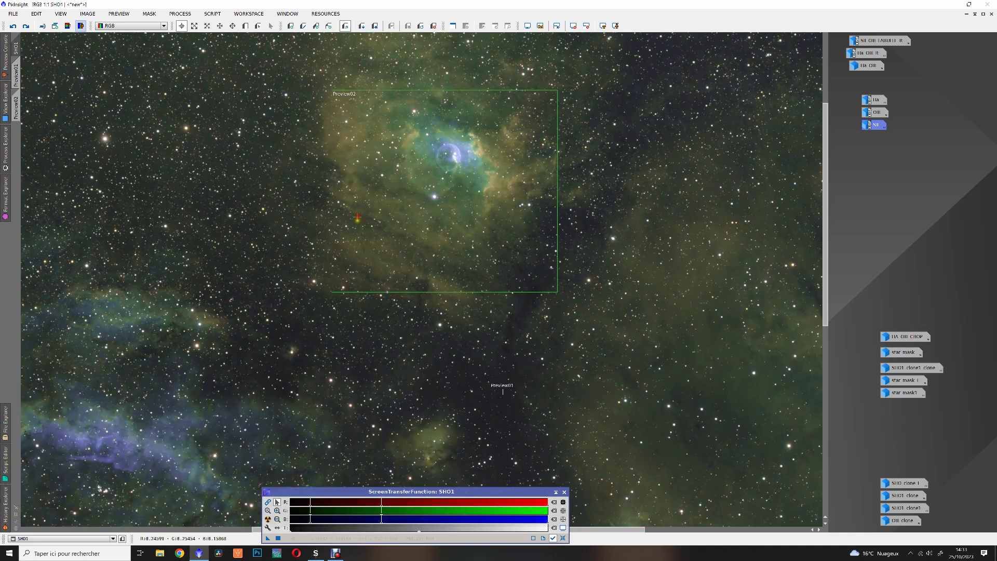
click(13, 26)
click(26, 26)
click(26, 26)
Advance SHO1 to the first AutomaticBackgroundExtractor and review the curve of the second CurvesTransformation
mouse_move(3, 514)
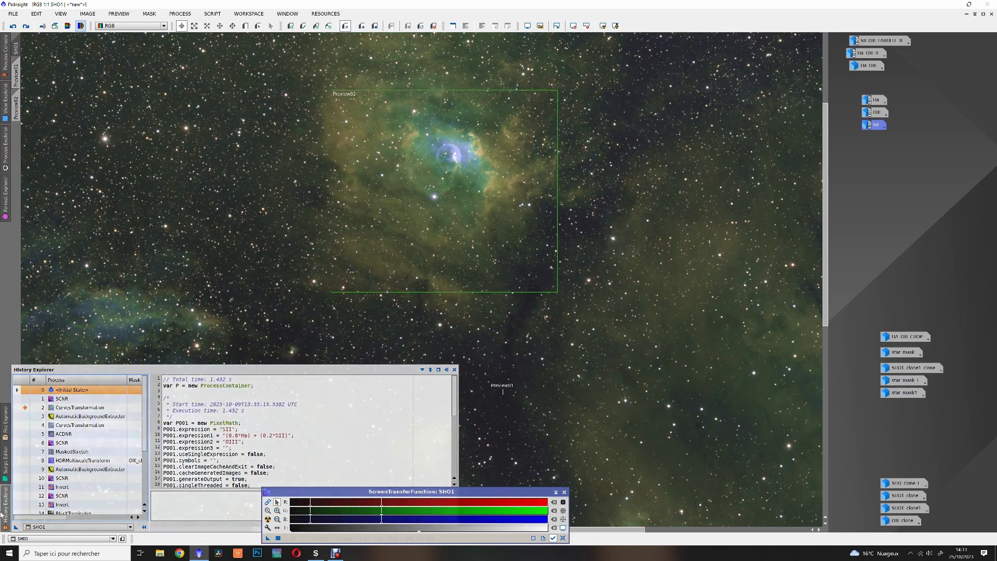
click(26, 417)
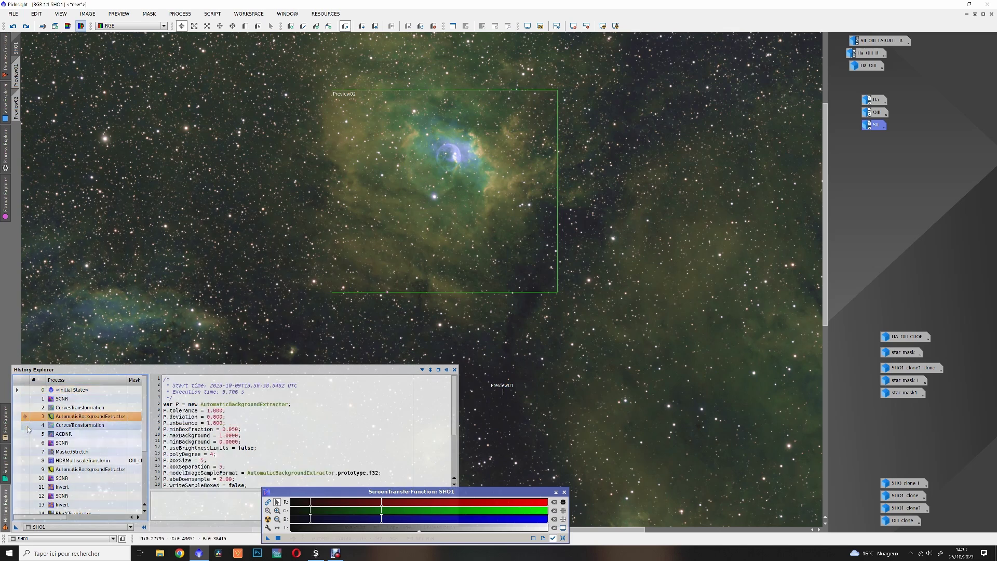
double_click(59, 425)
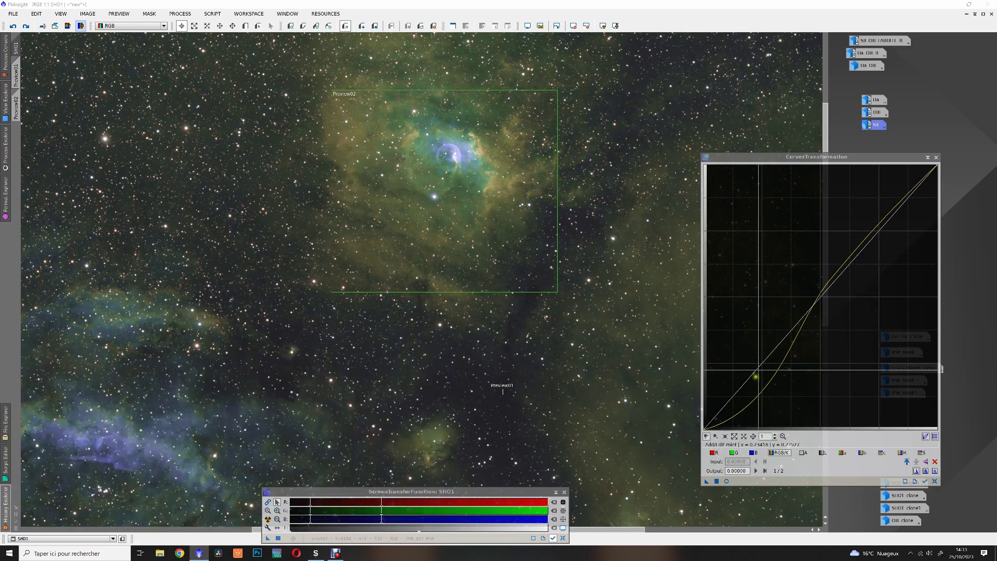
click(936, 157)
Advance SHO1 to the second CurvesTransformation and compare the image before and after it
click(5, 506)
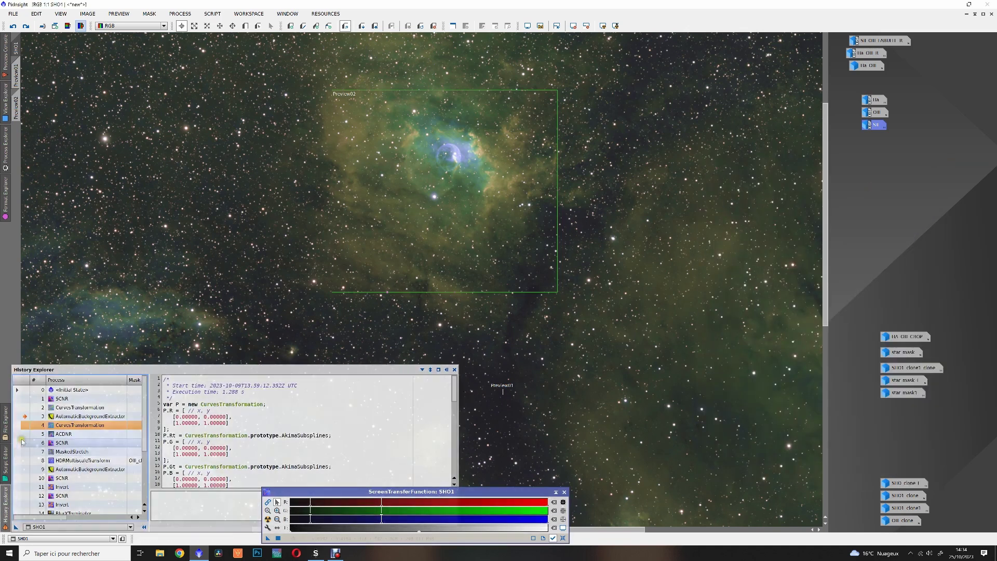
click(25, 426)
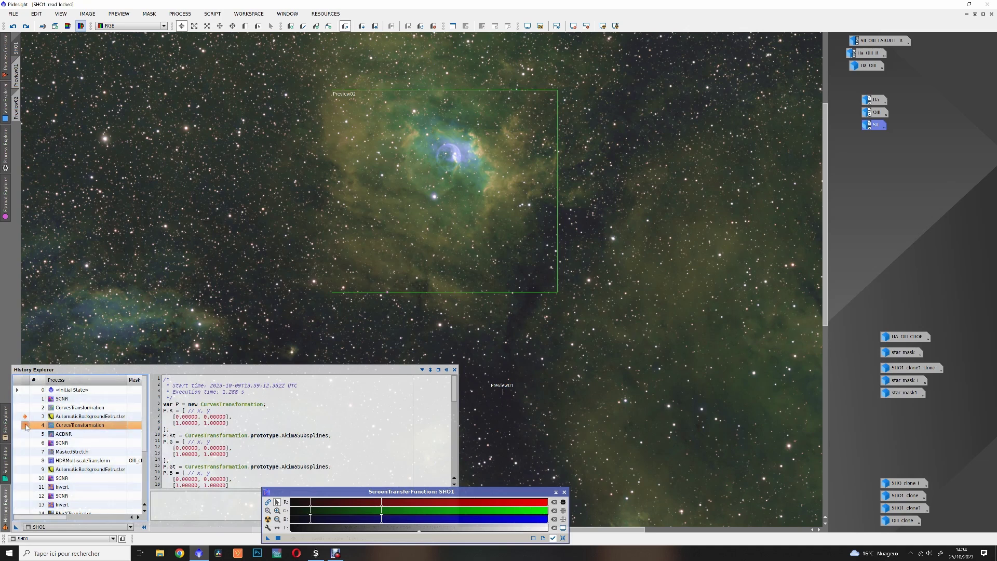
click(13, 26)
click(25, 26)
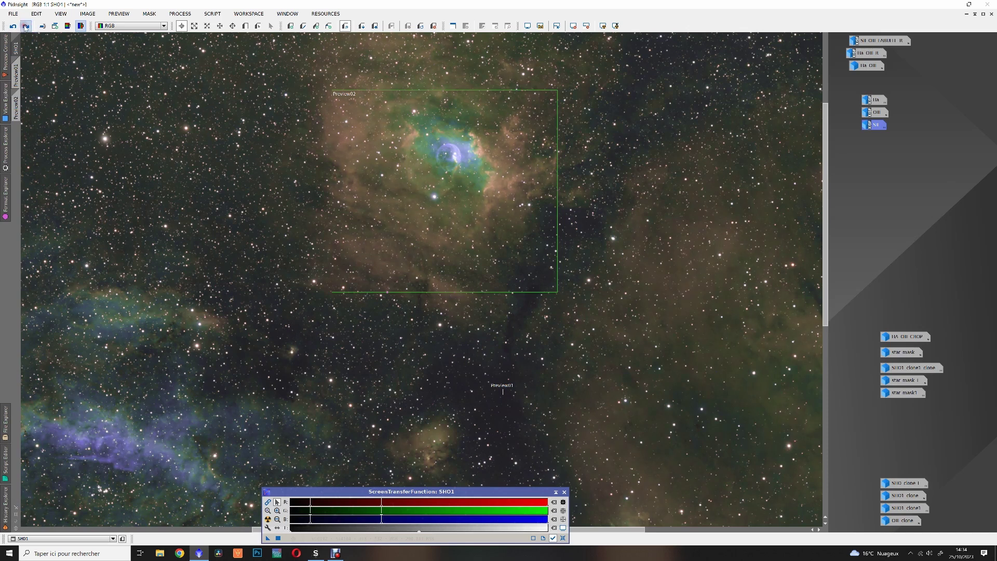
click(12, 26)
click(25, 26)
Advance SHO1 through ACDNR and the second SCNR to MaskedStretch, and compare the whole image before and after the stretch
mouse_move(5, 501)
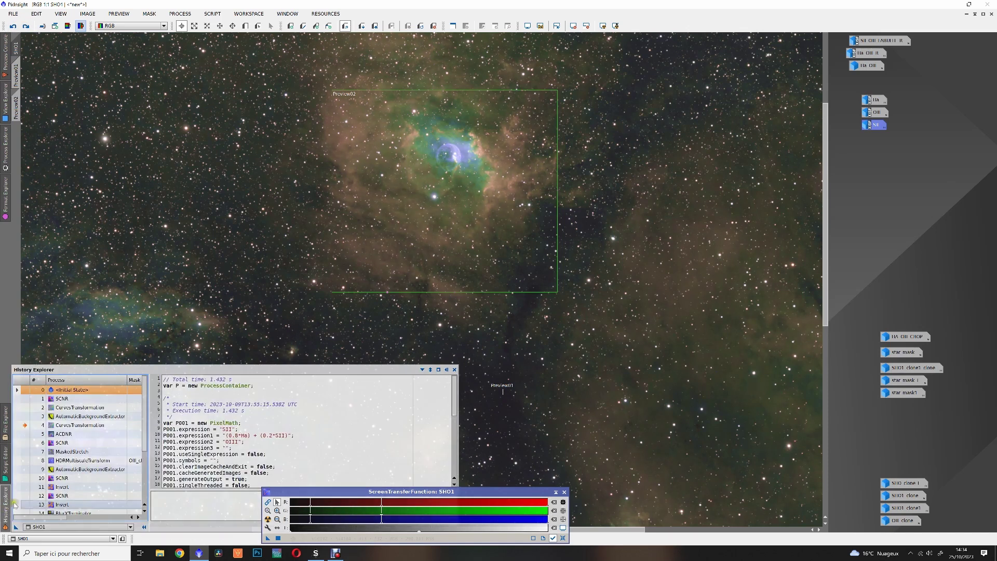
click(25, 436)
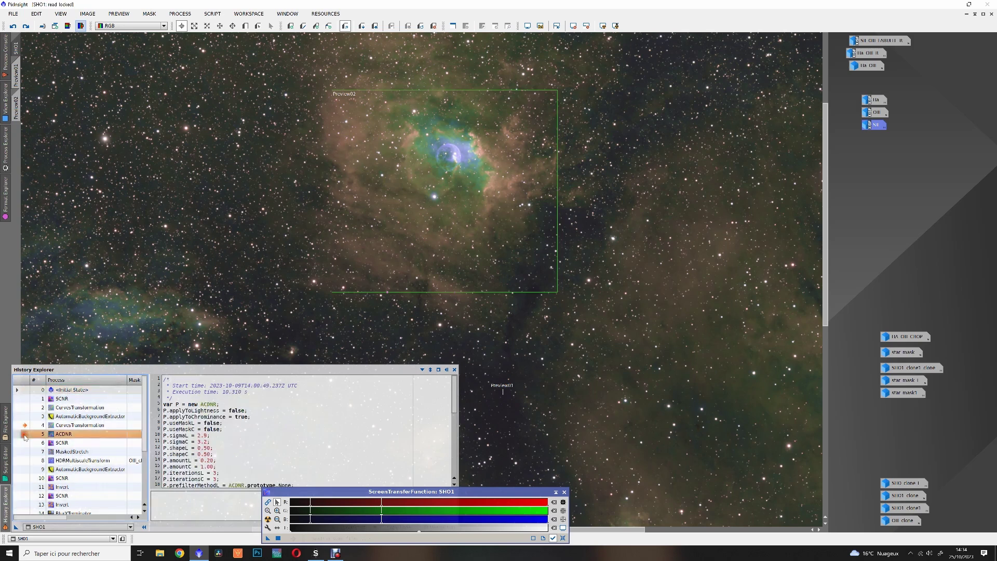
click(25, 443)
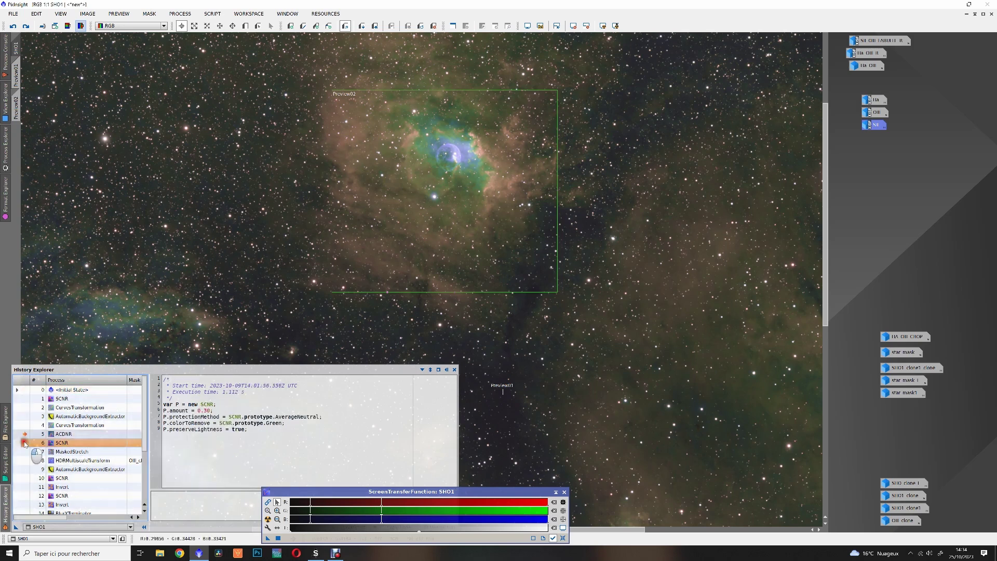
click(25, 451)
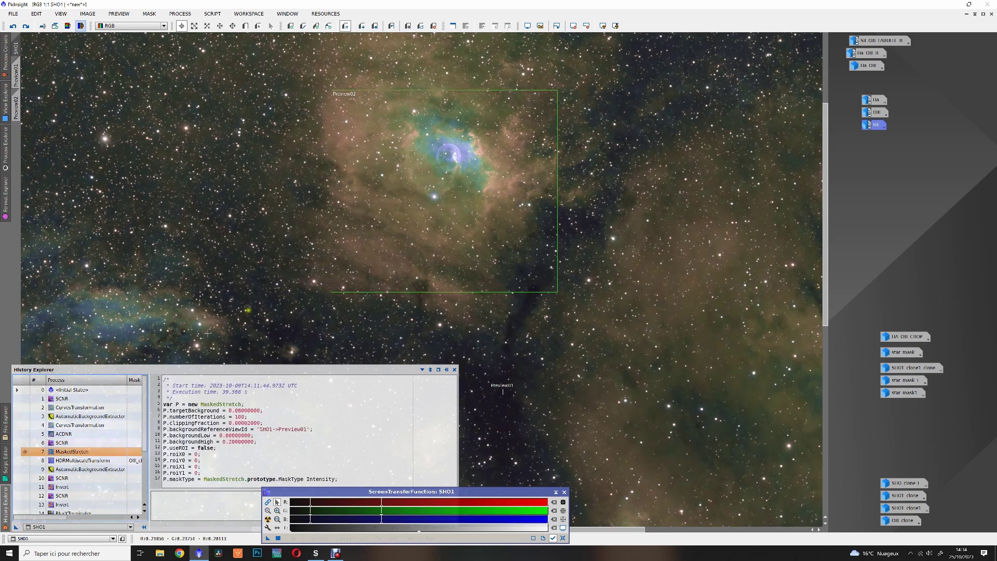
scroll(314, 279, up, 1)
scroll(360, 281, down, 3)
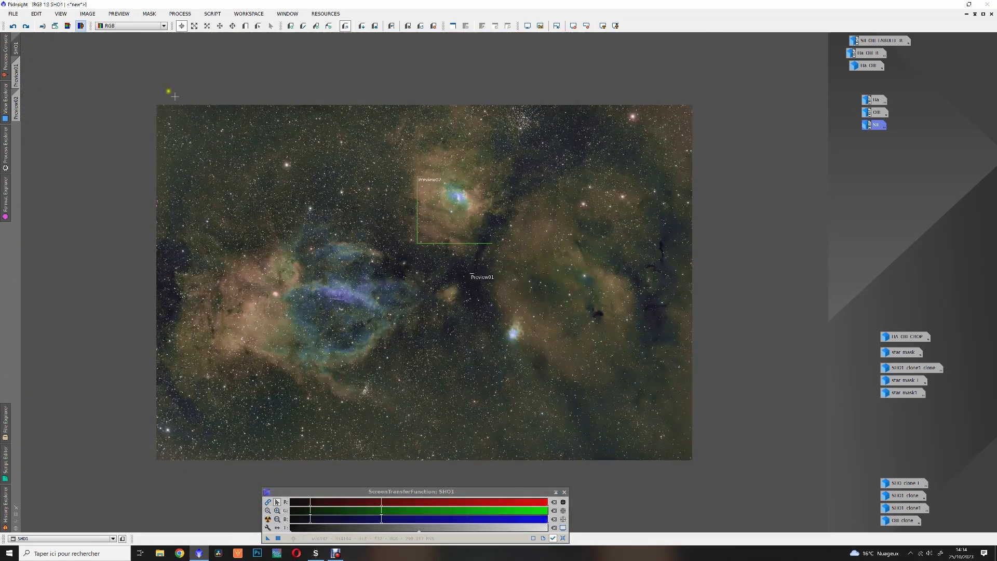
click(13, 30)
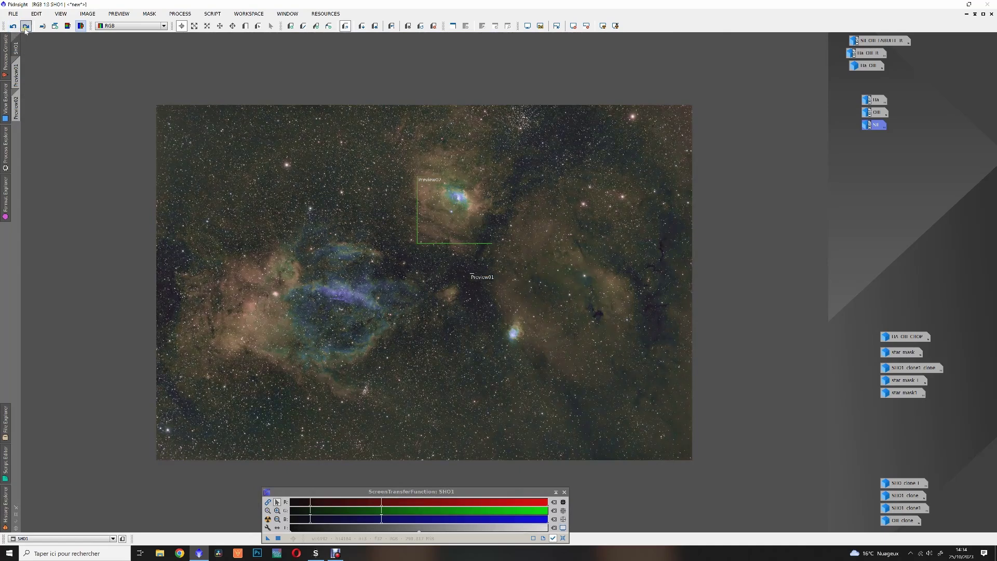
click(26, 26)
Advance SHO1 to the HDRMultiscaleTransform and compare the bright blue nebula core close up before and after it
click(4, 496)
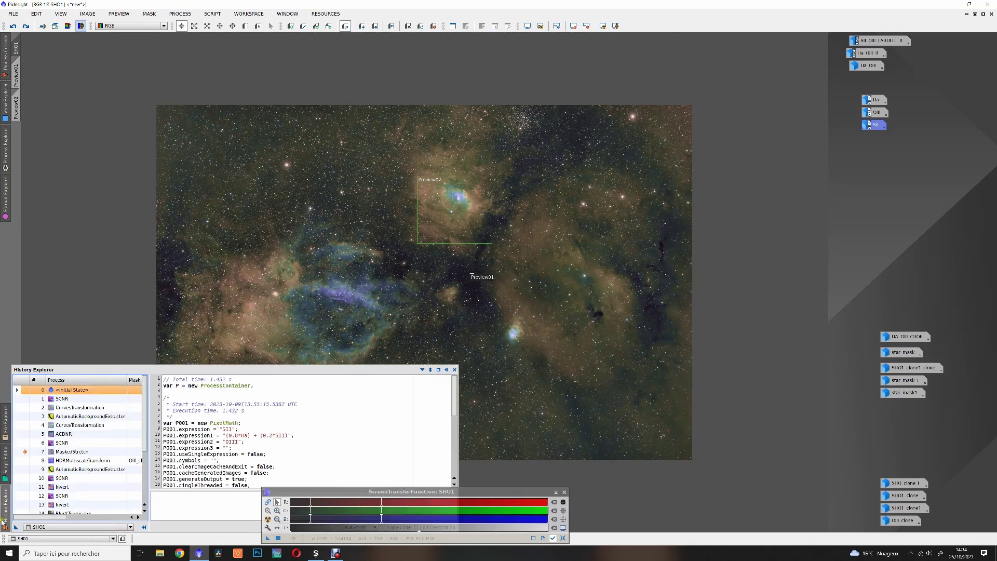
click(24, 460)
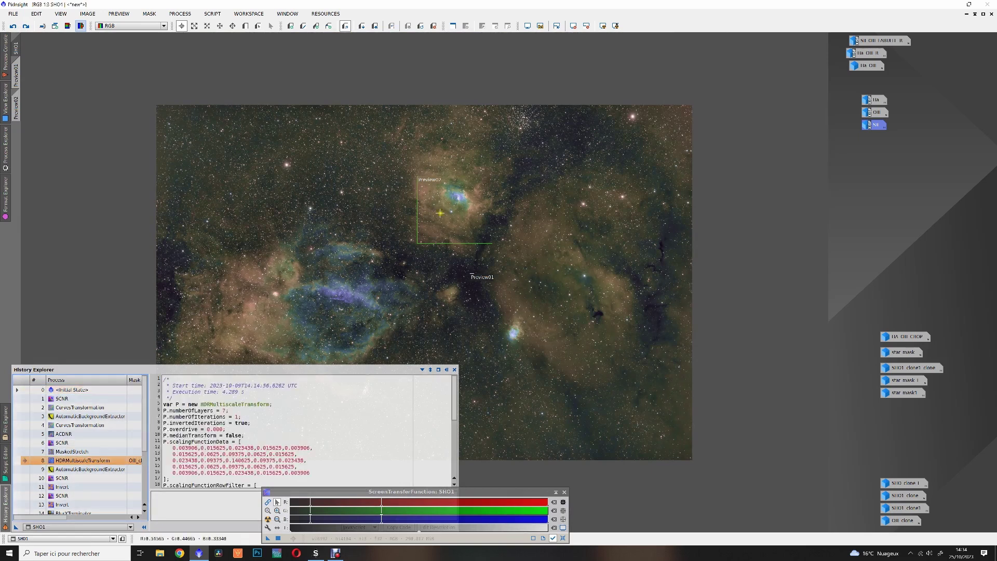
scroll(440, 212, up, 3)
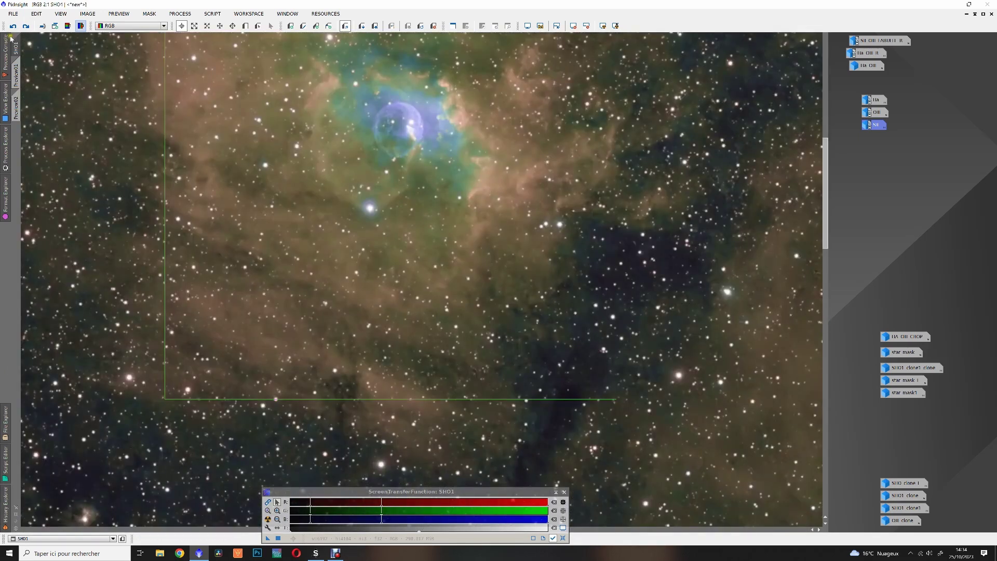
click(13, 26)
click(24, 26)
Advance SHO1 through the second AutomaticBackgroundExtractor to the third SCNR and inspect the nebulae
click(14, 507)
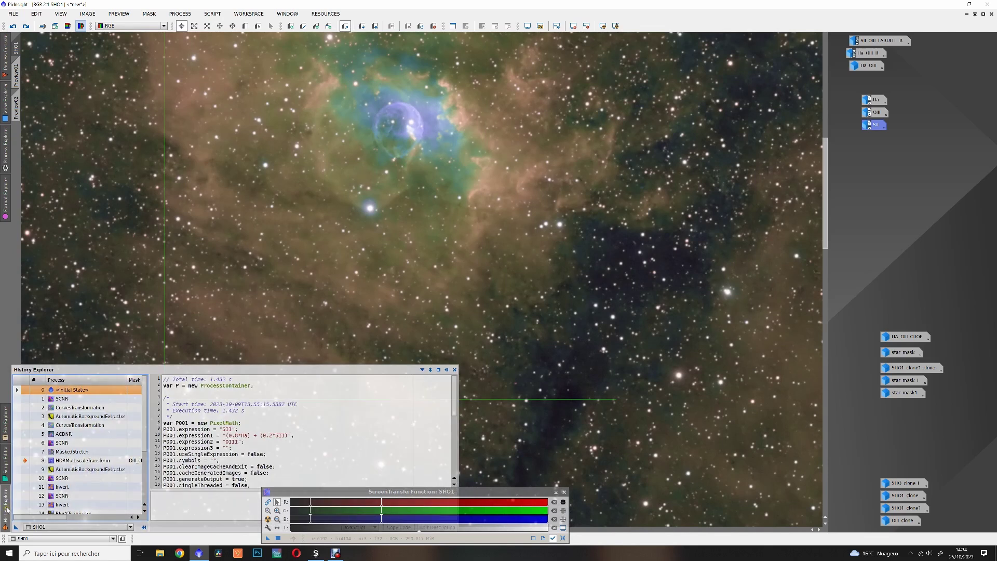
click(23, 468)
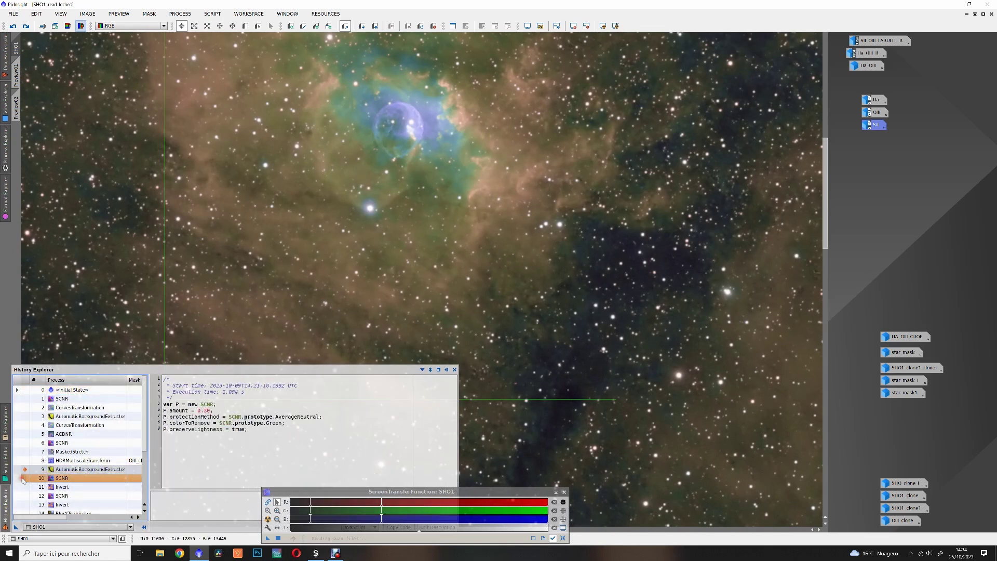
scroll(189, 288, up, 1)
scroll(189, 288, down, 5)
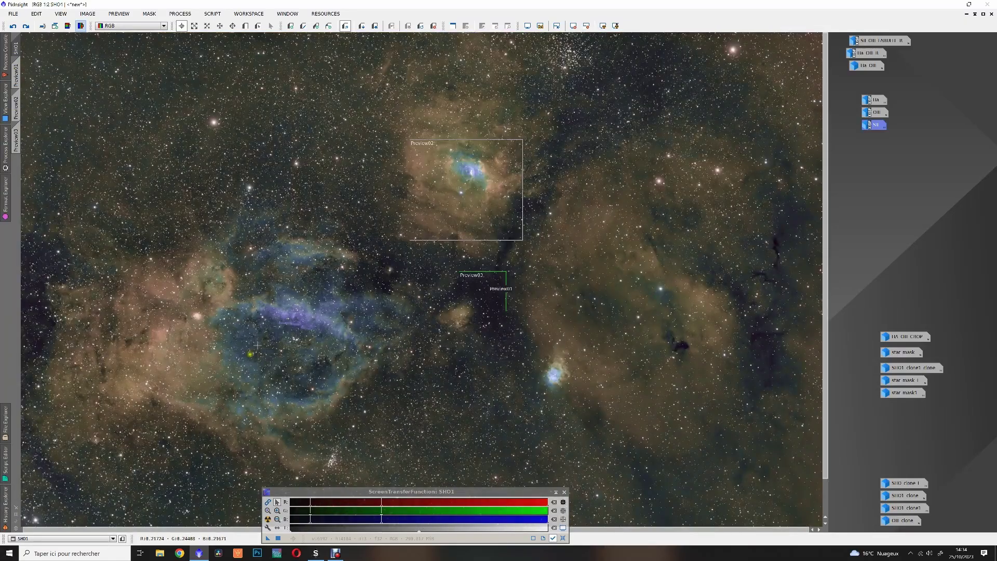
scroll(575, 157, up, 2)
drag(575, 156, 403, 343)
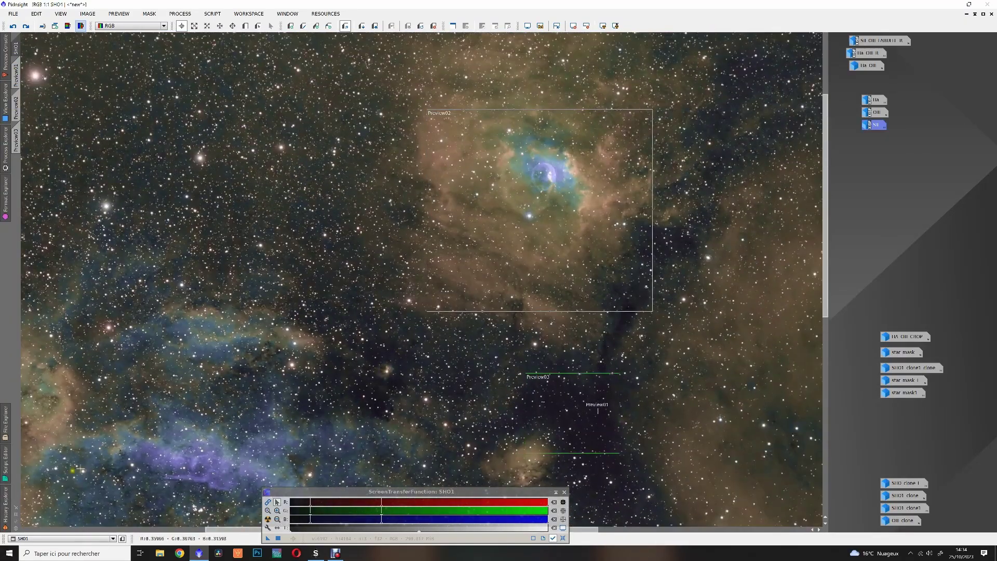
Advance SHO1 through the first Invert and the 1.00 green SCNR to the second Invert
mouse_move(6, 505)
scroll(22, 488, down, 1)
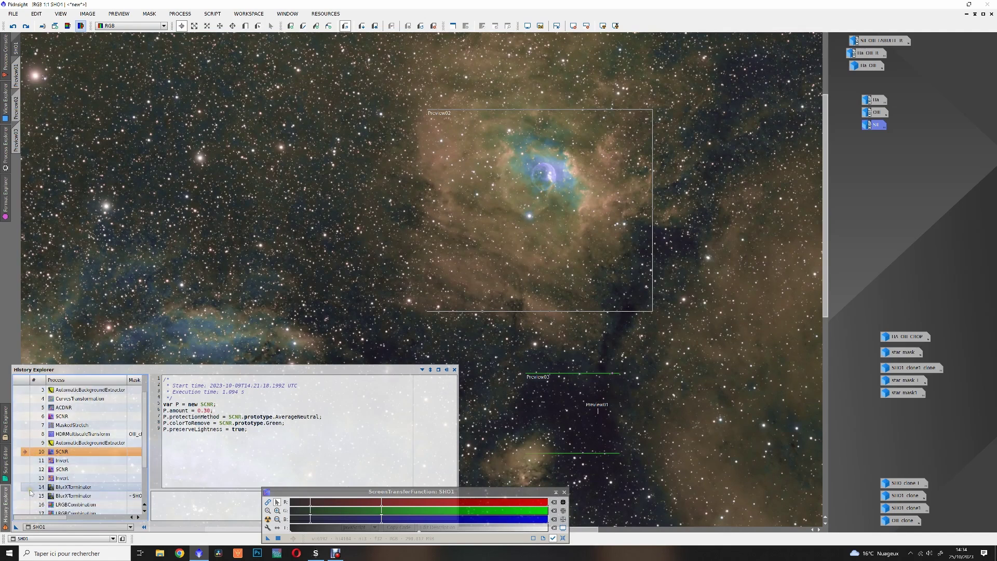
click(26, 461)
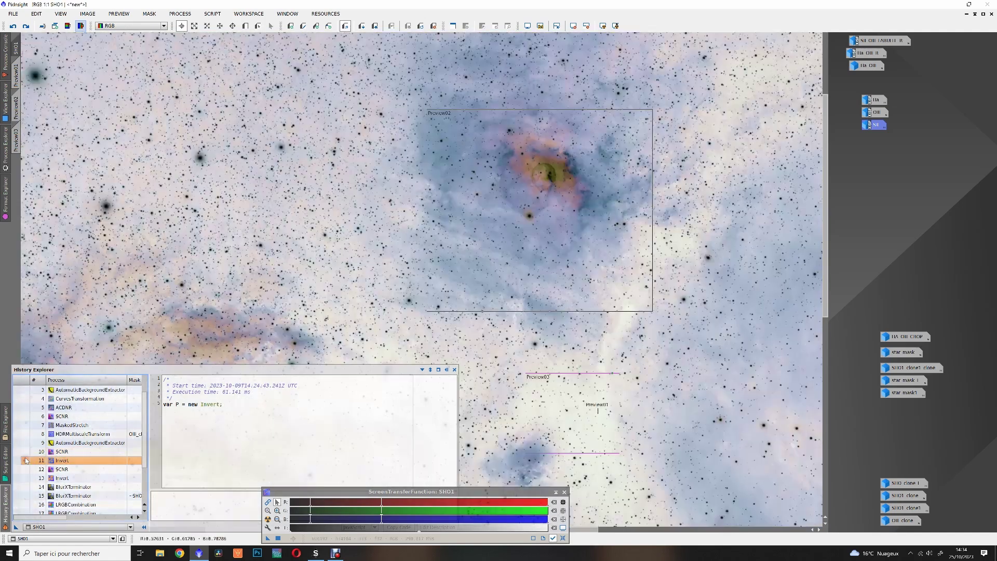
click(26, 469)
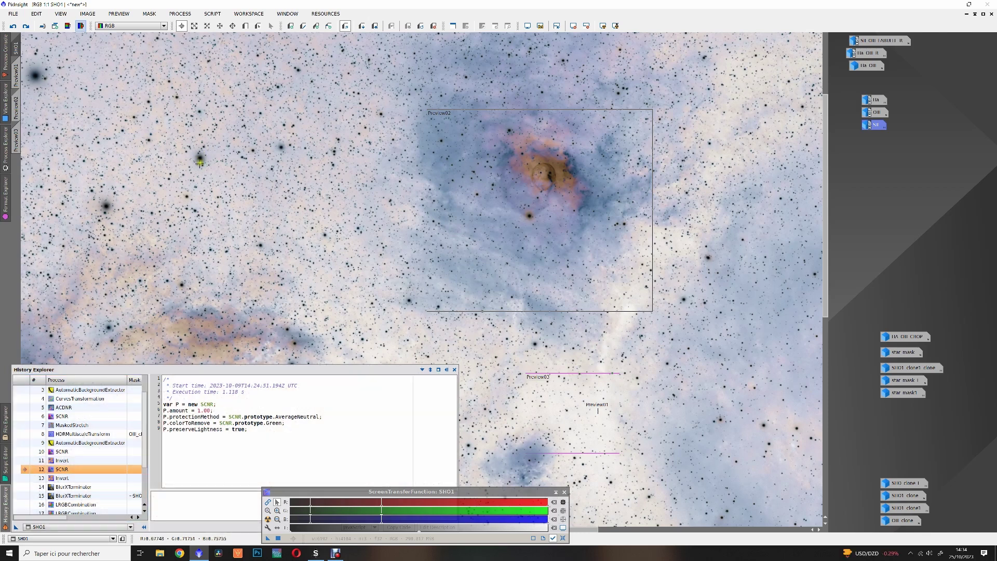
mouse_move(5, 509)
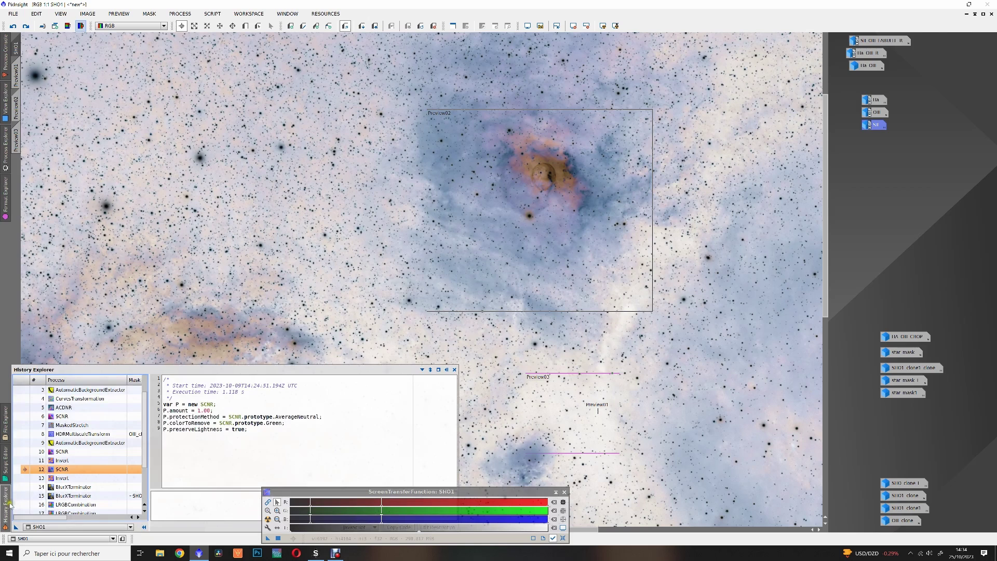
click(23, 478)
click(22, 479)
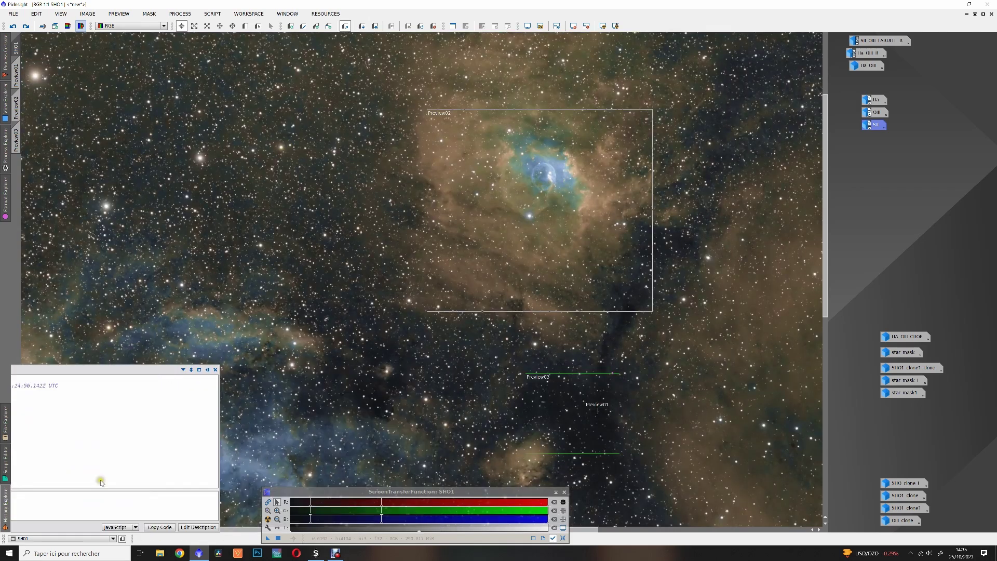
Advance SHO1 from the second Invert through the first BlurXTerminator to the second BlurXTerminator
mouse_move(5, 506)
click(24, 487)
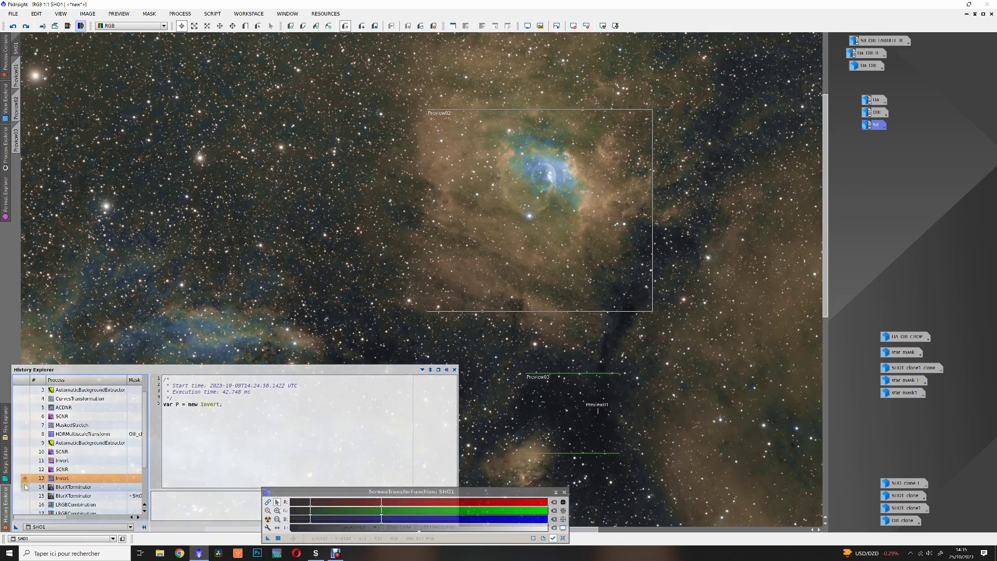
click(24, 488)
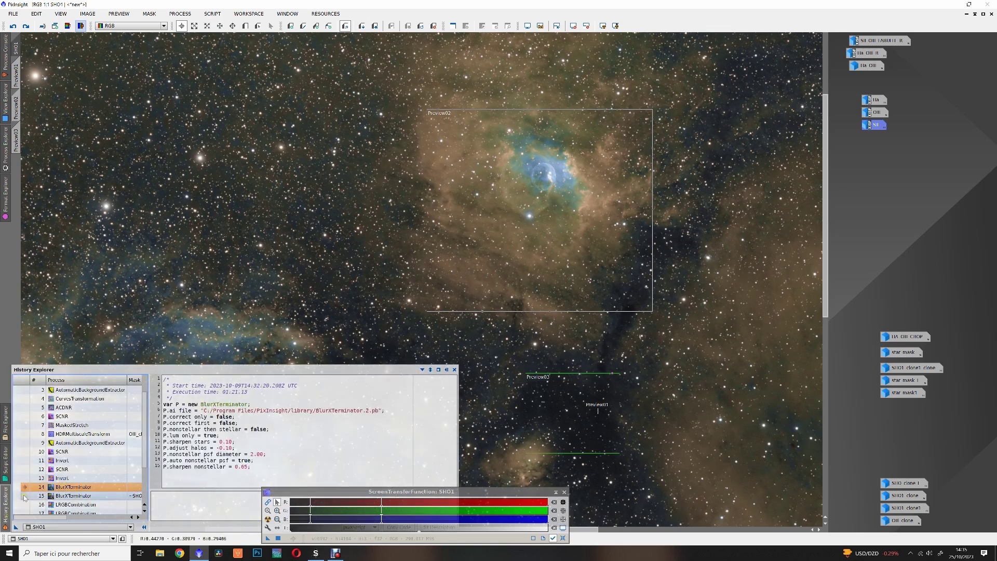
scroll(57, 493, down, 1)
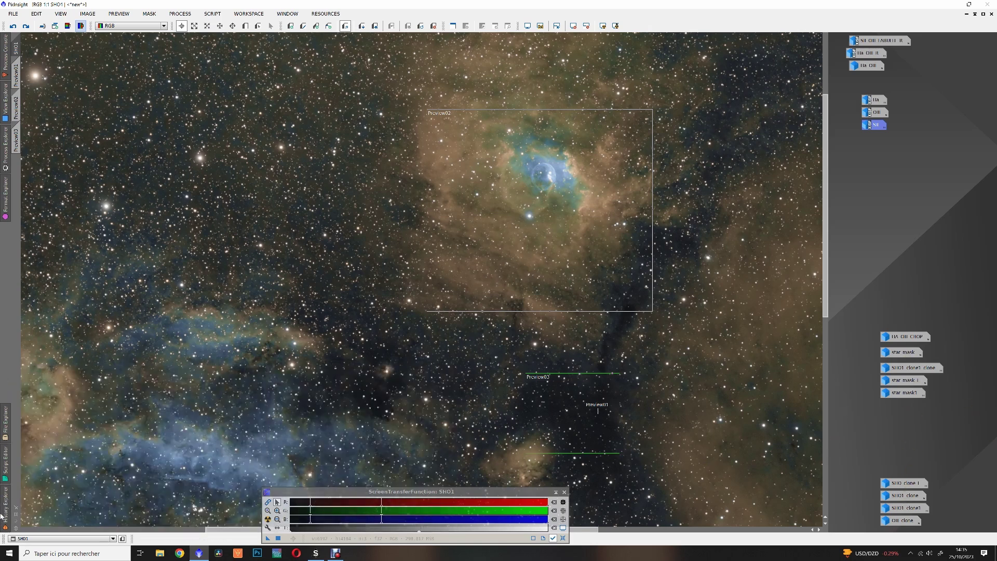
mouse_move(6, 507)
click(26, 470)
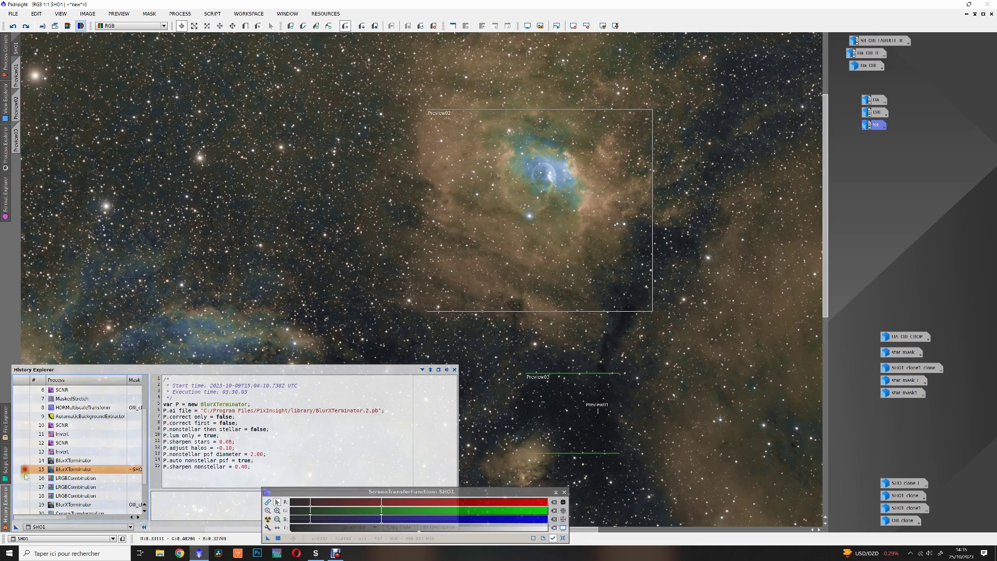
Preview SHO1 at the first LRGBCombination, return to the second BlurXTerminator, and open the LRGBCombination settings with Ha as luminance
click(24, 479)
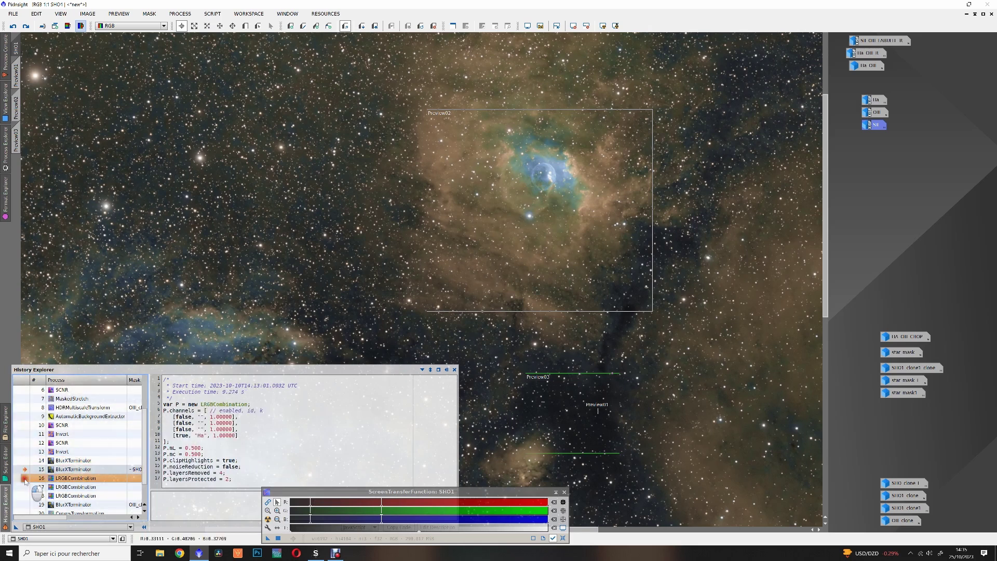
click(25, 470)
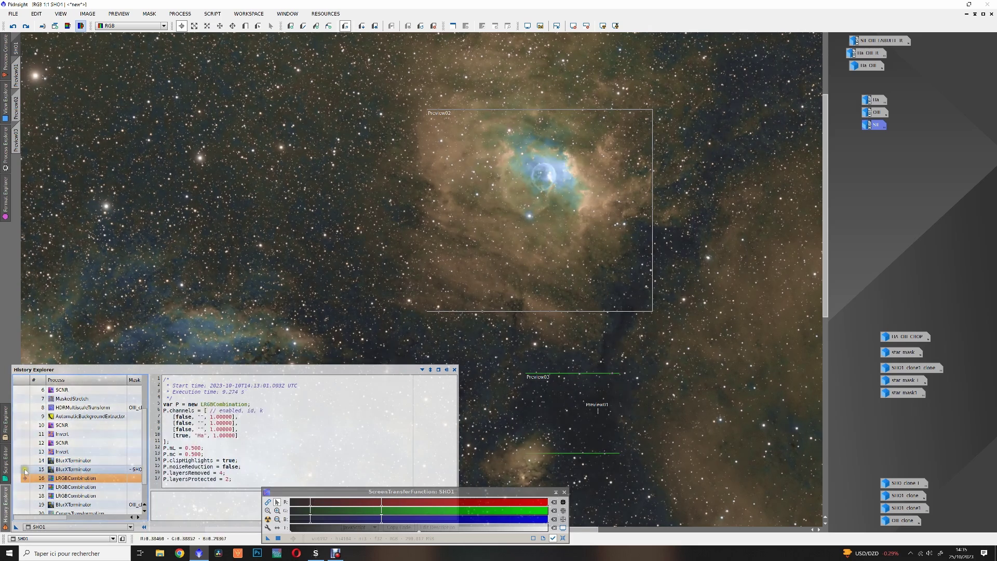
click(67, 478)
double_click(70, 479)
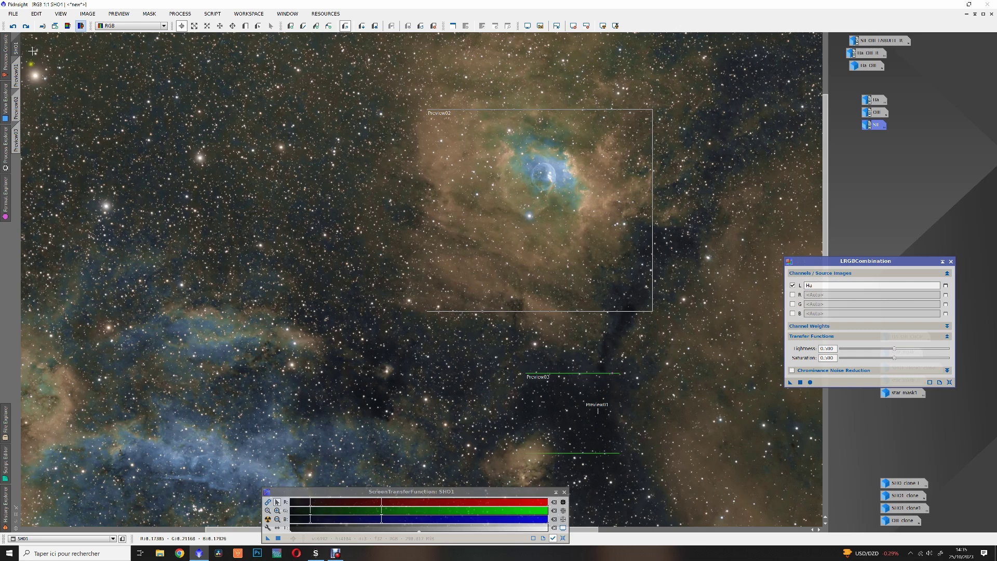
Compare SHO1 repeatedly before and after the first LRGBCombination with Ha as luminance, ending on the combined state
click(6, 501)
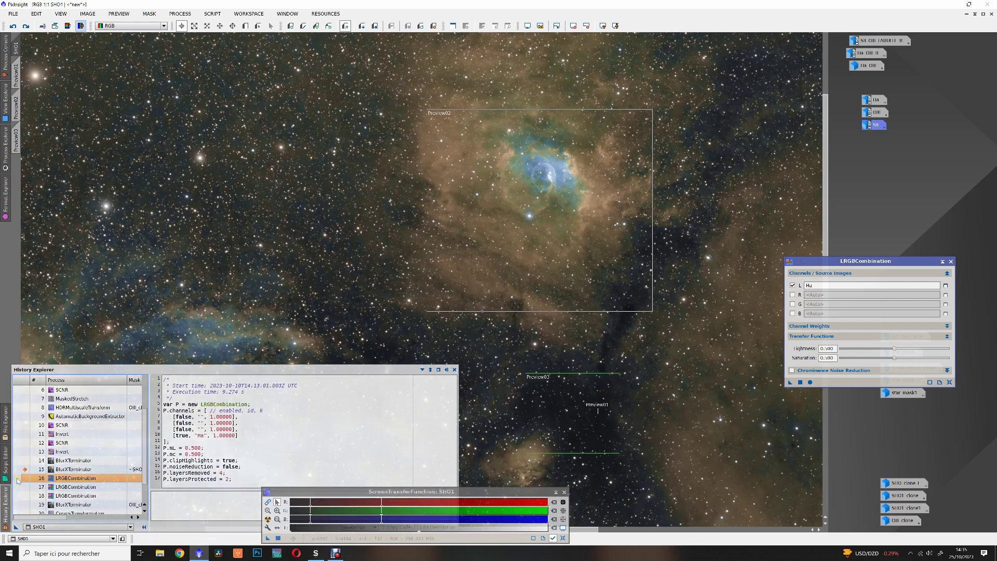
click(26, 26)
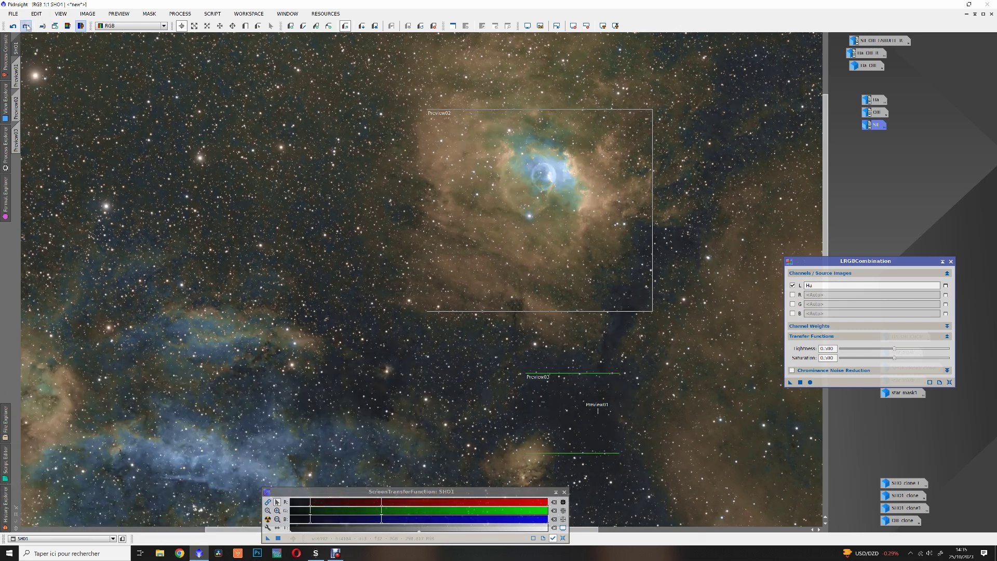
click(27, 27)
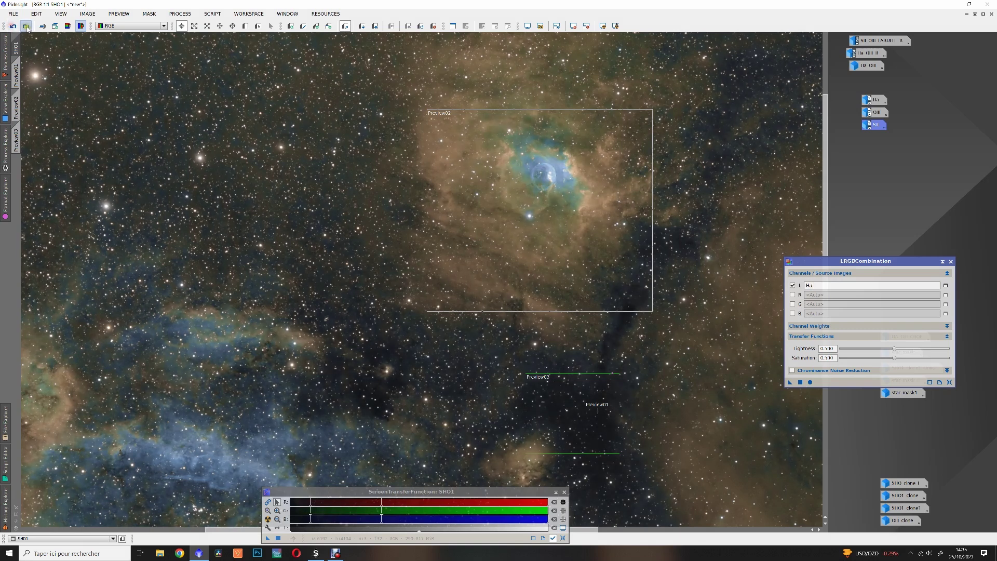
click(26, 26)
click(13, 26)
click(27, 26)
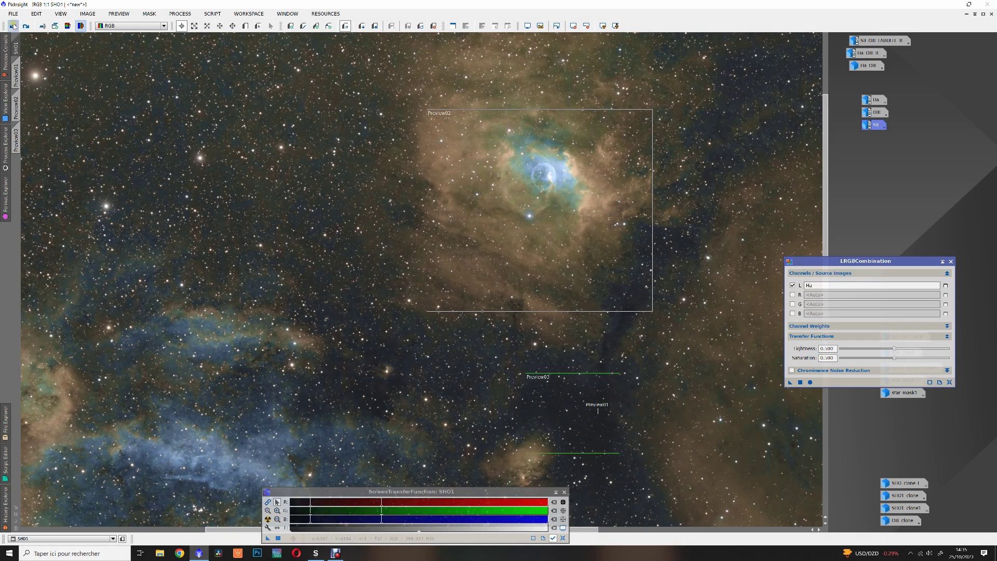
click(17, 26)
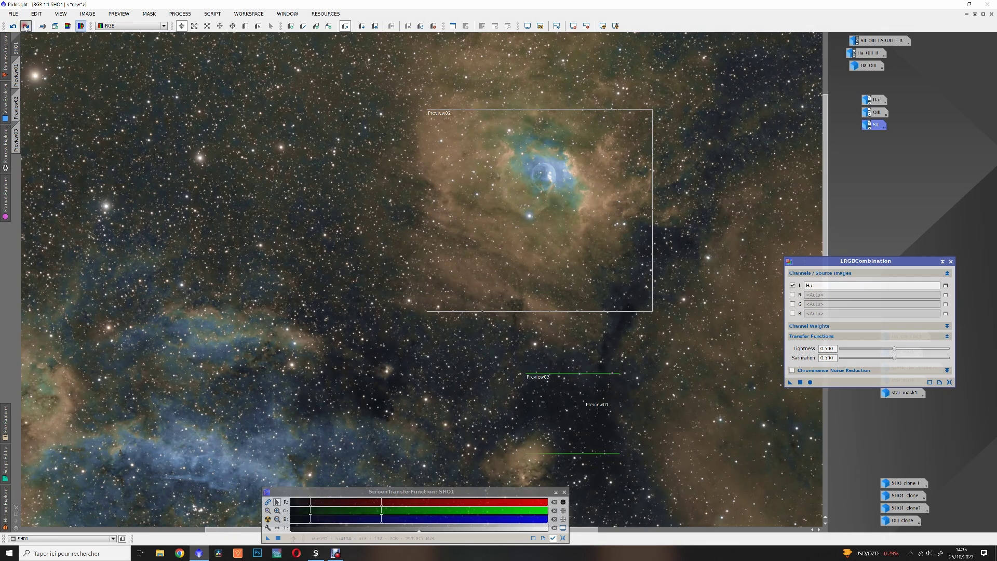
click(25, 27)
click(13, 26)
click(26, 27)
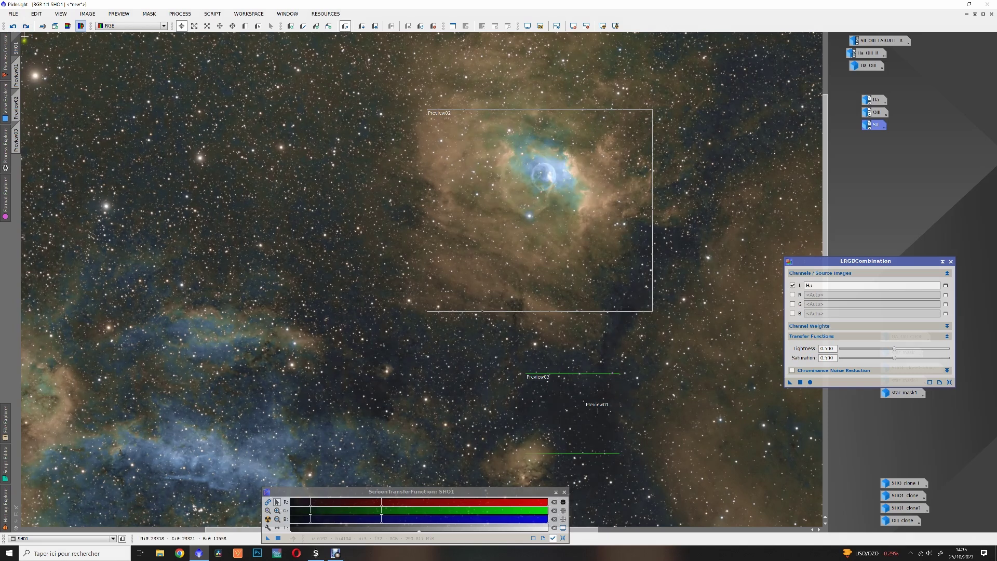
Advance SHO1 through the second LRGBCombination to the third BlurXTerminator
click(5, 506)
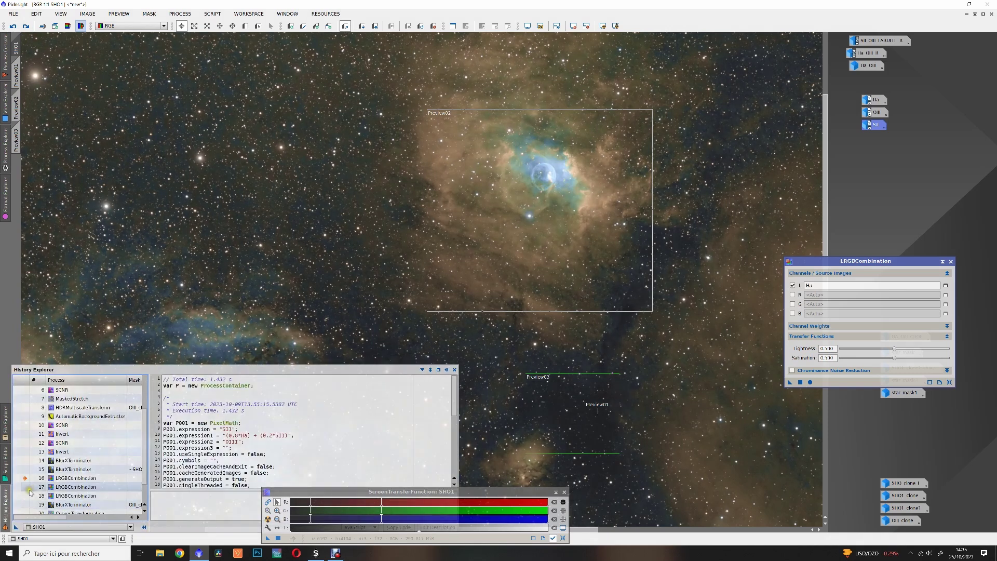
click(30, 490)
scroll(29, 489, down, 1)
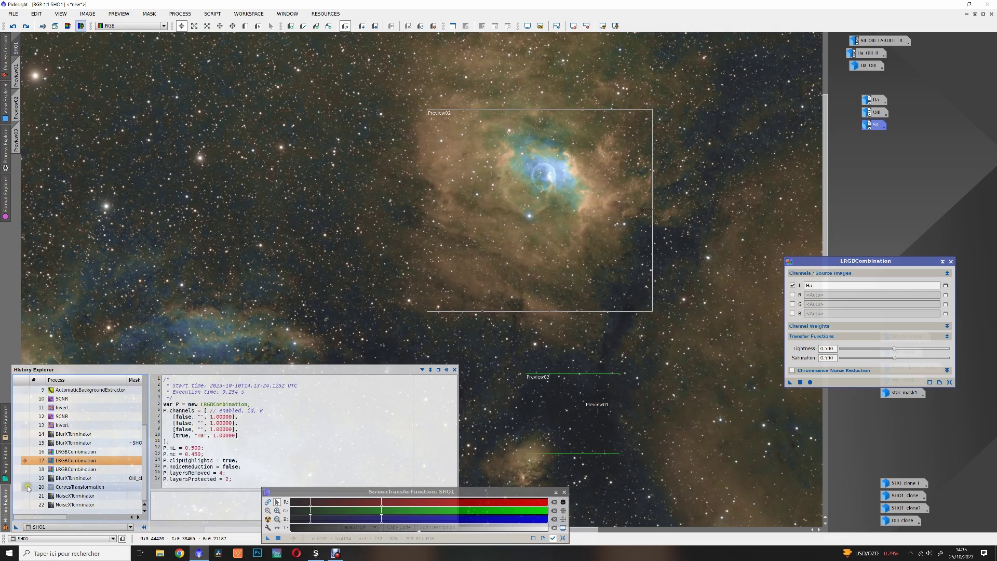
click(23, 479)
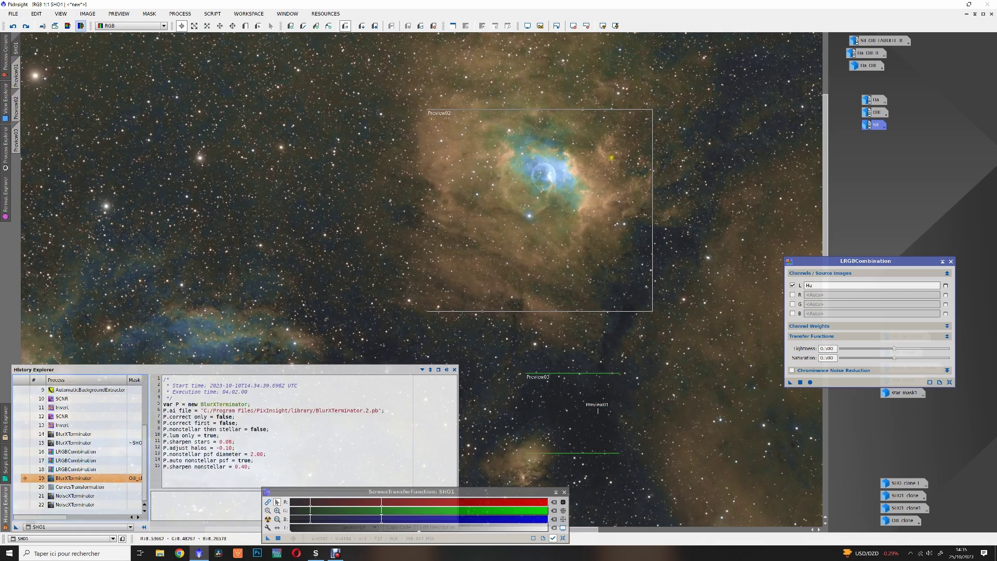
Compare the blue bubble nebula close up before and after the third BlurXTerminator
click(15, 26)
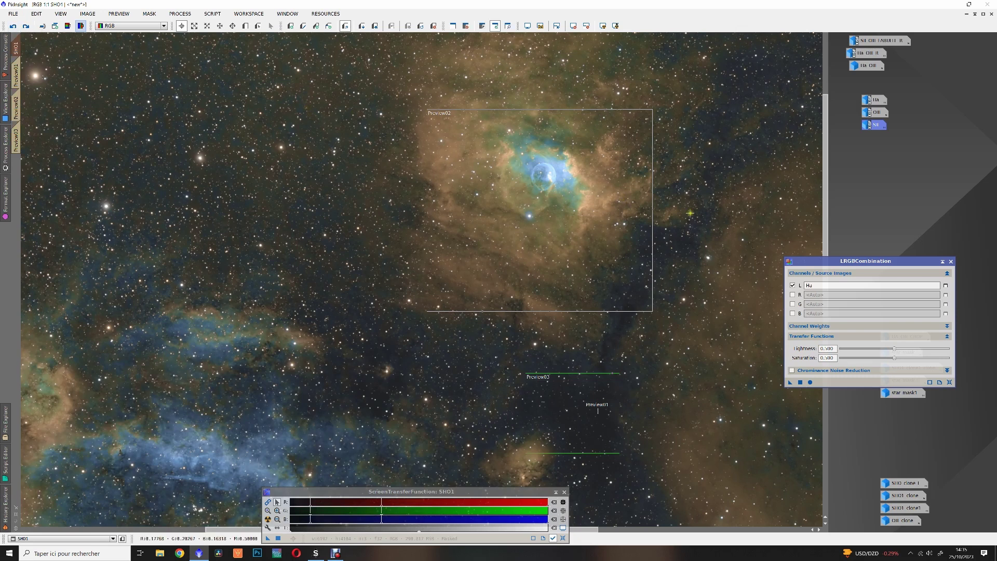
scroll(685, 213, up, 1)
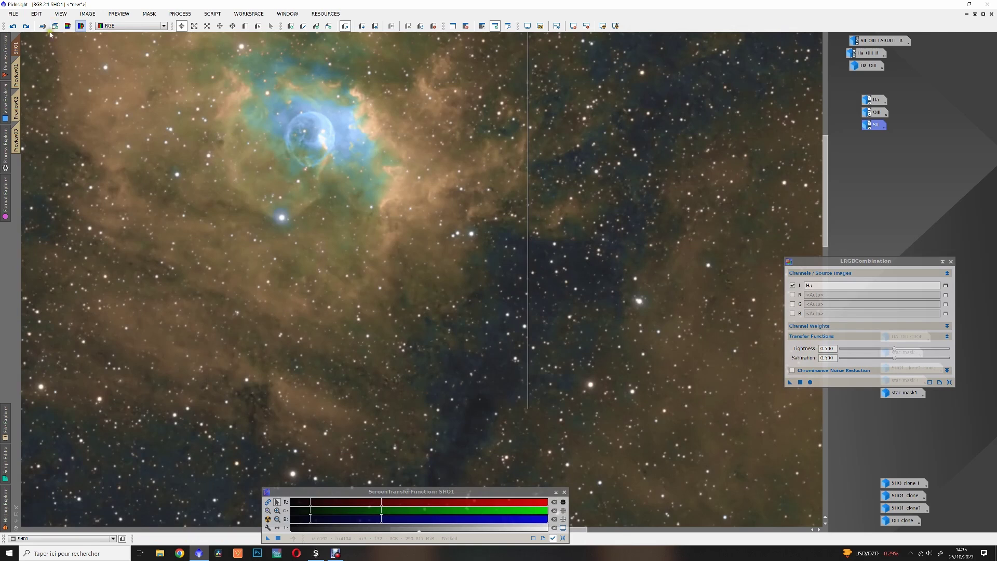
click(26, 26)
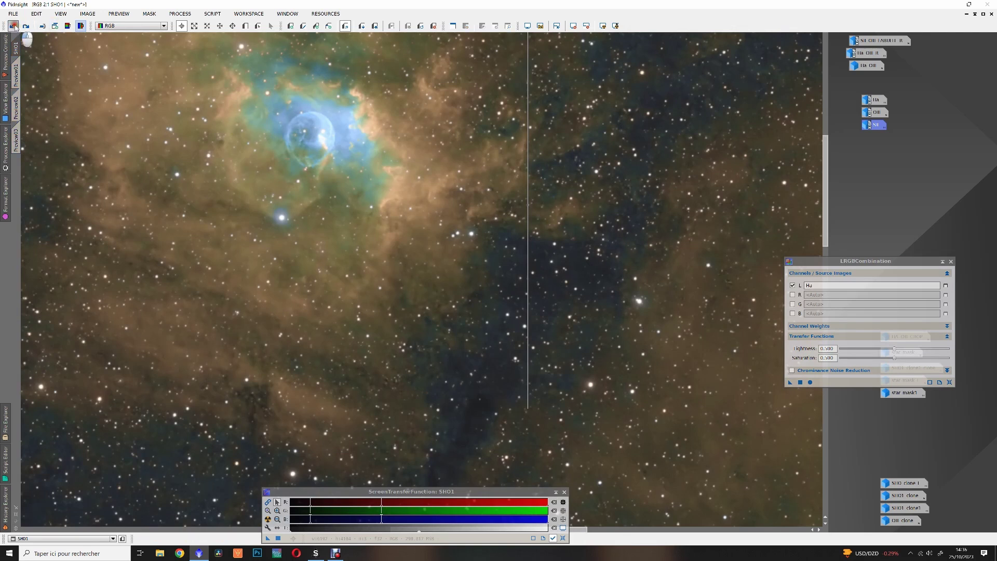
click(26, 26)
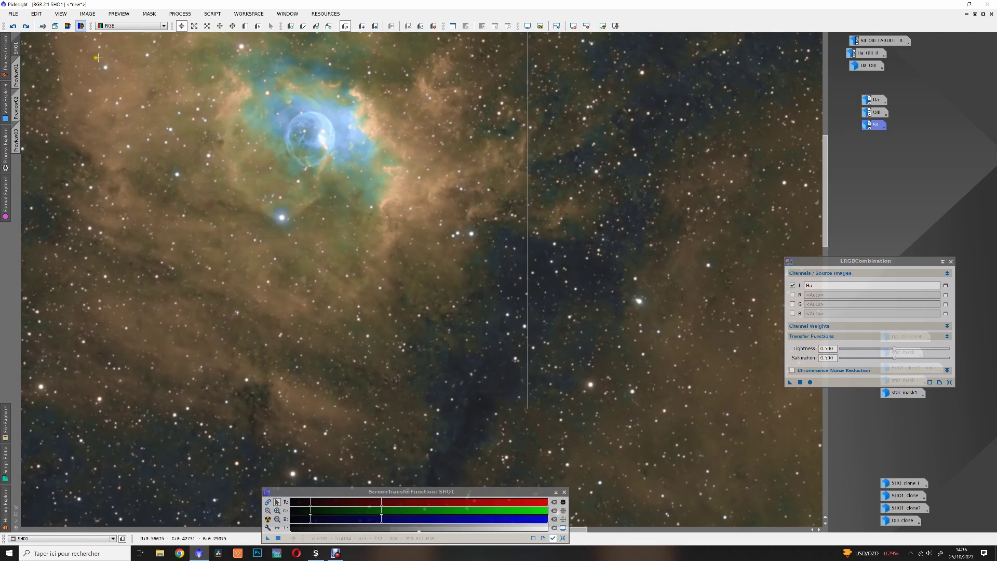
Advance SHO1 to the last CurvesTransformation and compare the nebula colours before and after it
click(6, 509)
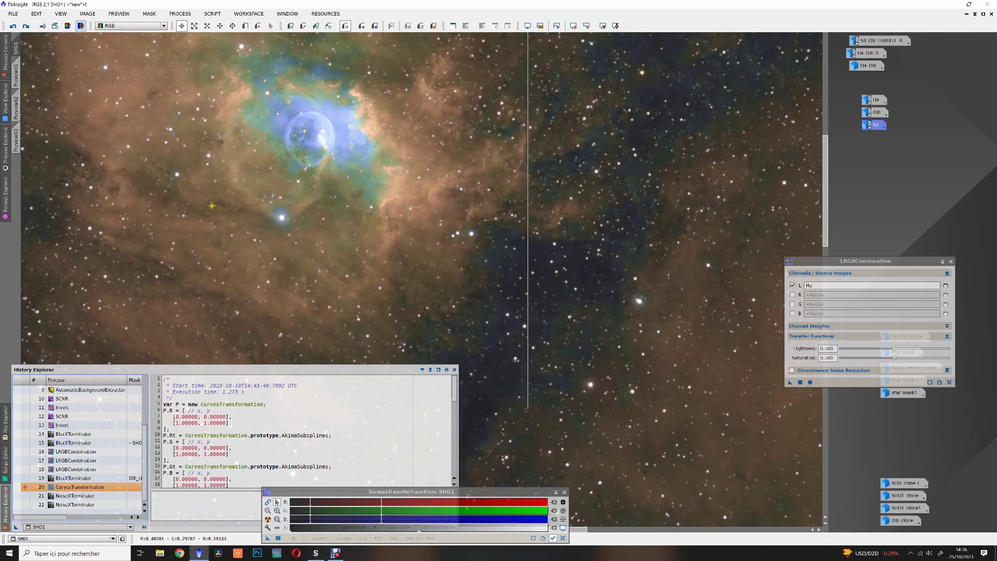
scroll(357, 214, down, 2)
scroll(357, 214, up, 1)
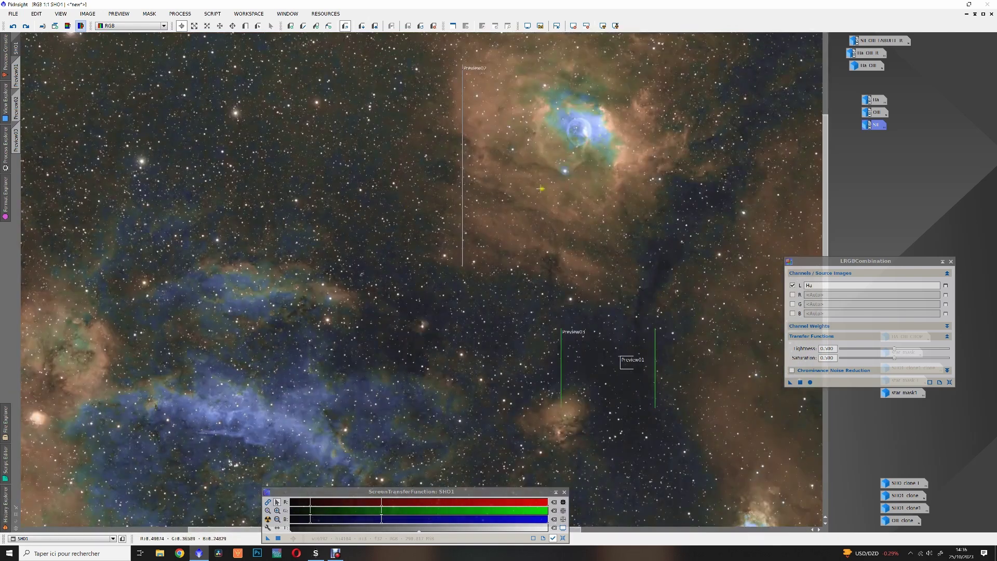
scroll(389, 300, up, 1)
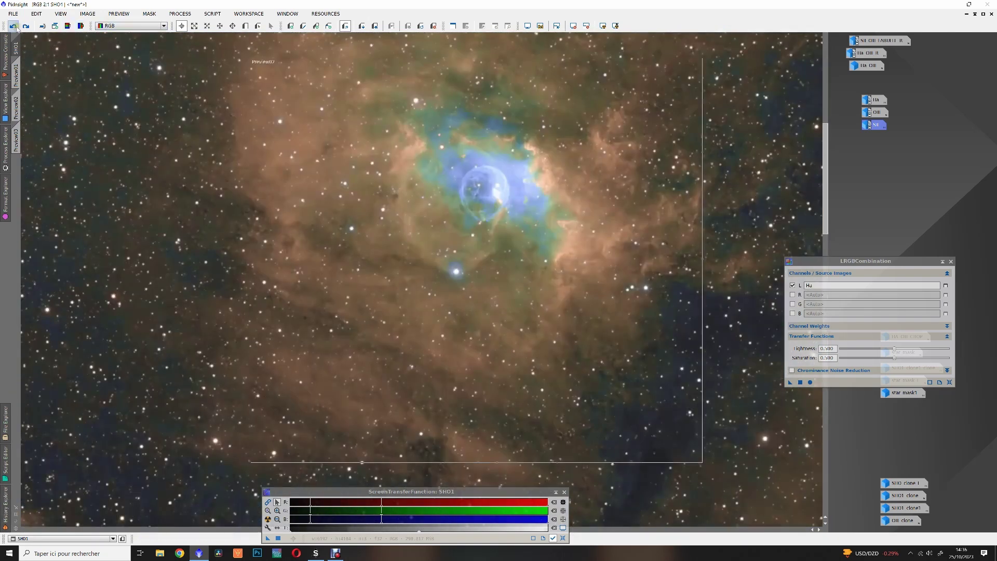
click(15, 27)
Advance SHO1 through the first NoiseXTerminator to the final NoiseXTerminator in its history
click(8, 522)
click(23, 497)
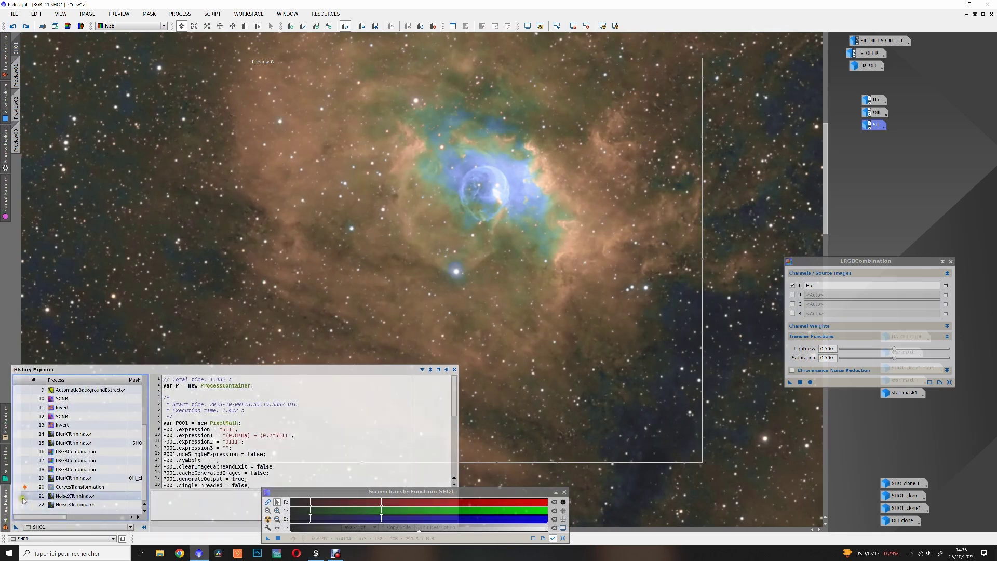
click(23, 504)
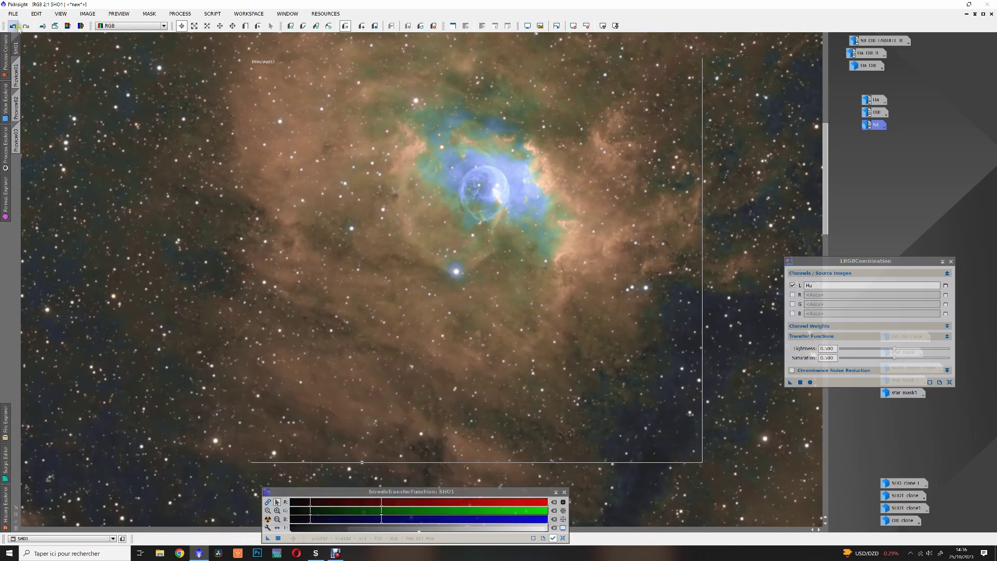
Examine the finished SHO1 composite as a whole and close up on the compact bright blue nebula and the bubble nebula
scroll(523, 257, down, 1)
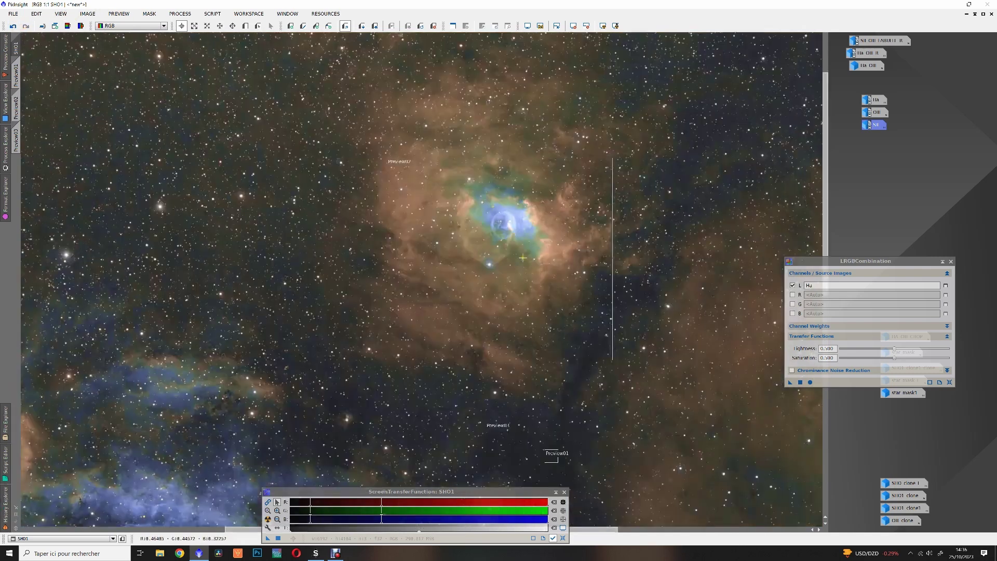
scroll(522, 258, down, 2)
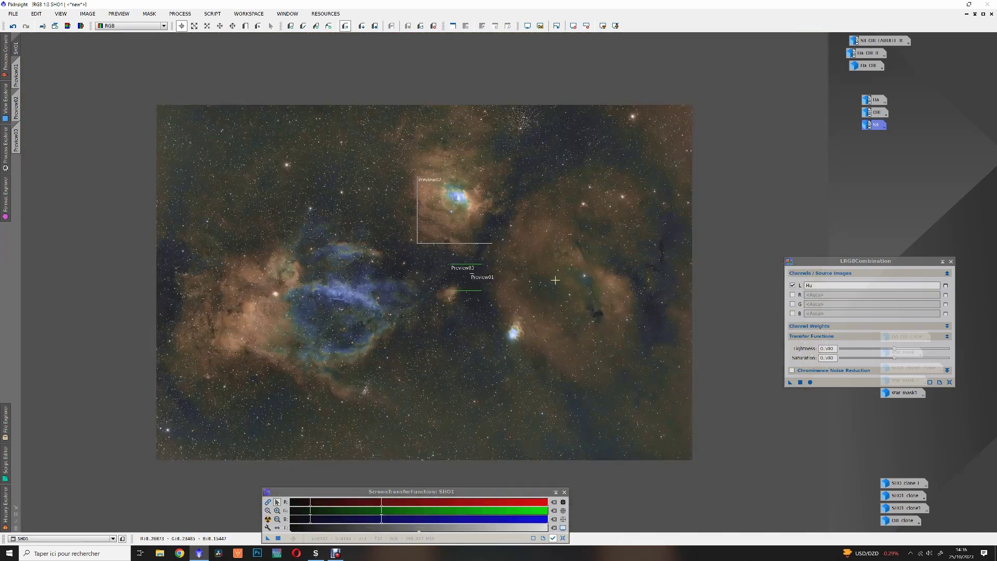
scroll(540, 337, up, 3)
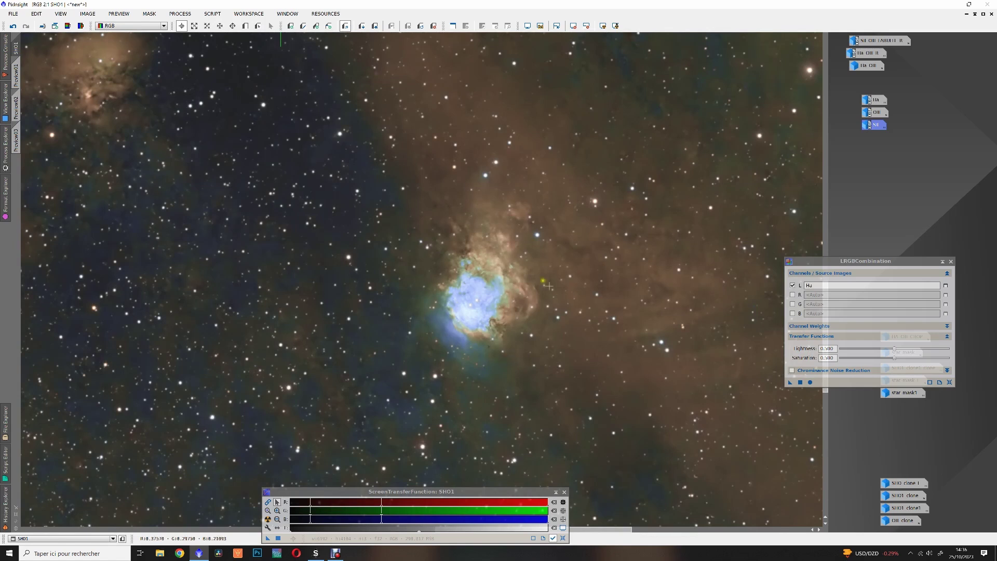
drag(571, 295, 576, 385)
scroll(410, 178, down, 1)
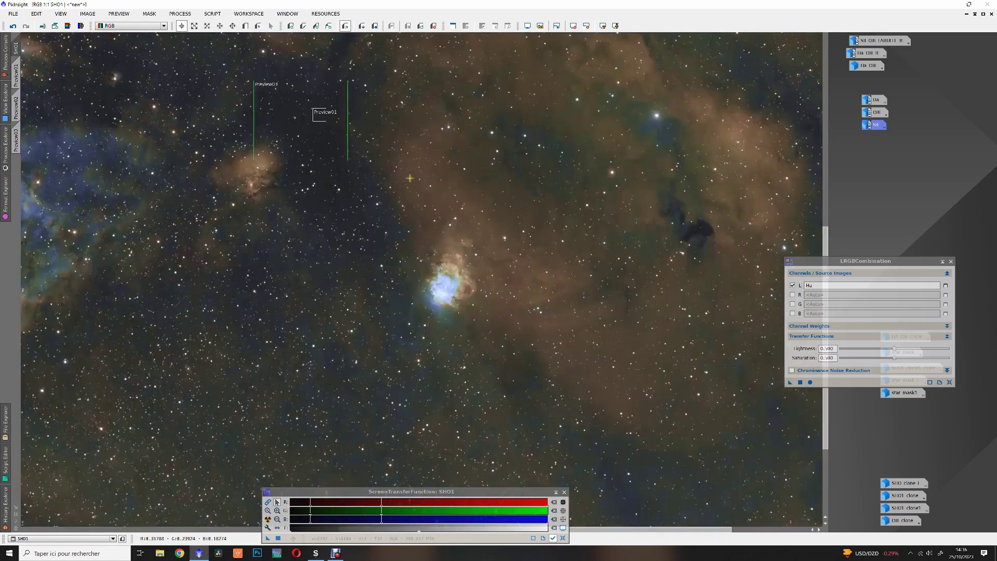
drag(308, 92, 330, 364)
scroll(329, 365, up, 1)
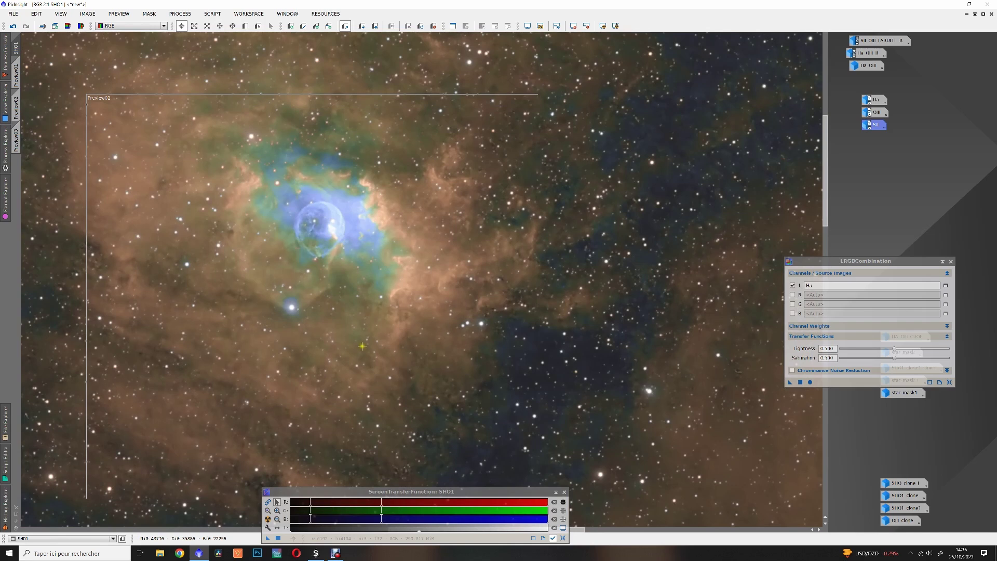
scroll(362, 345, down, 1)
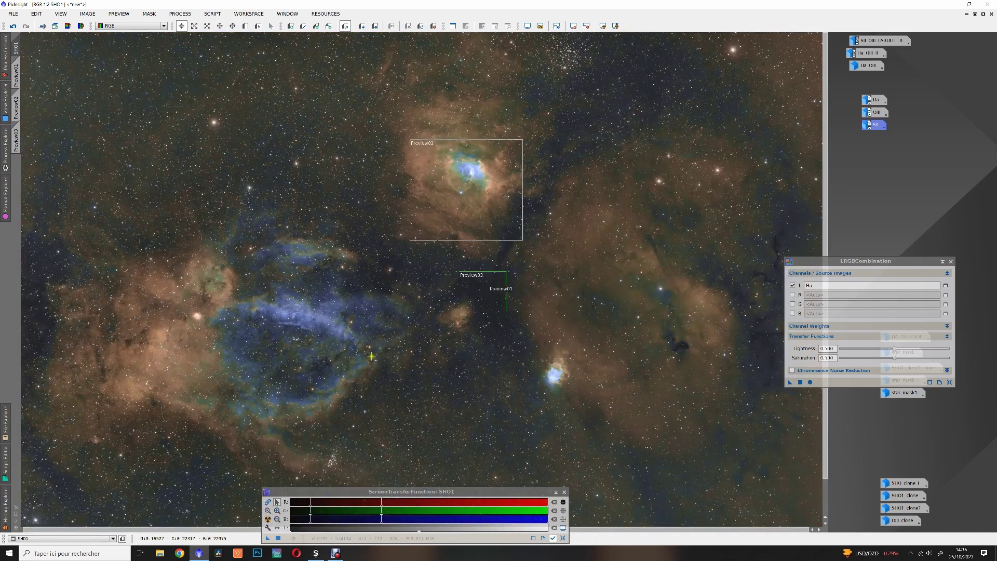
scroll(390, 378, down, 1)
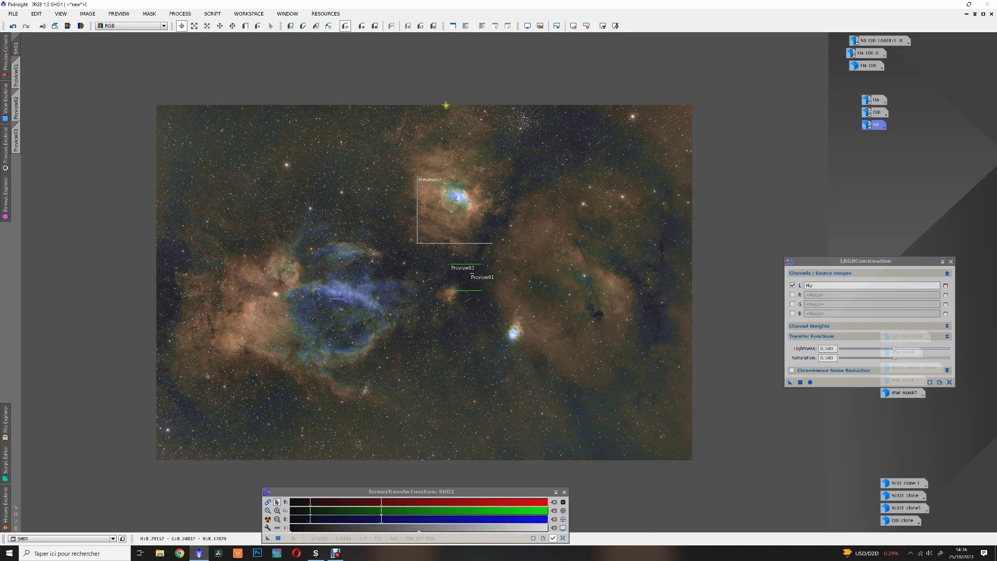
scroll(486, 192, up, 3)
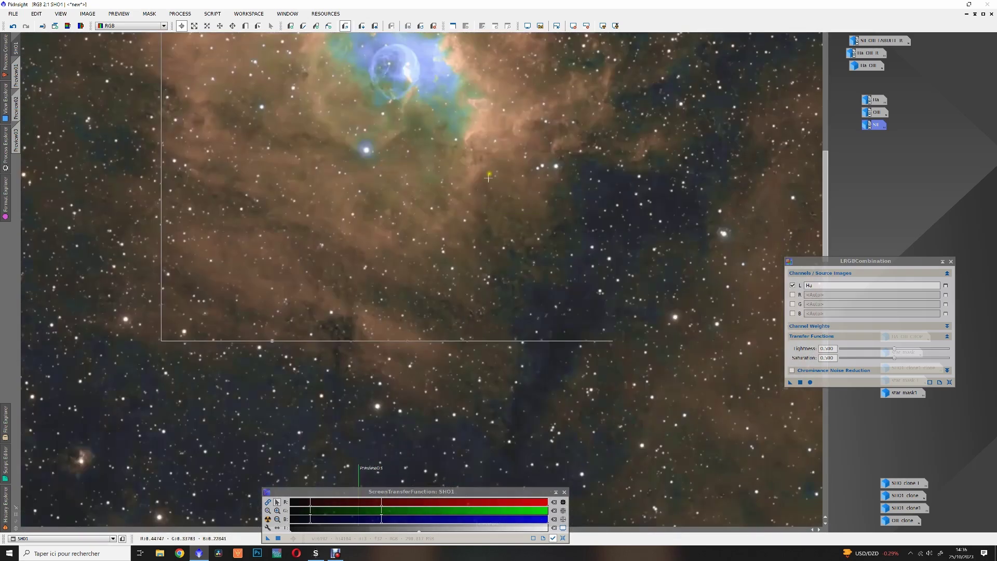